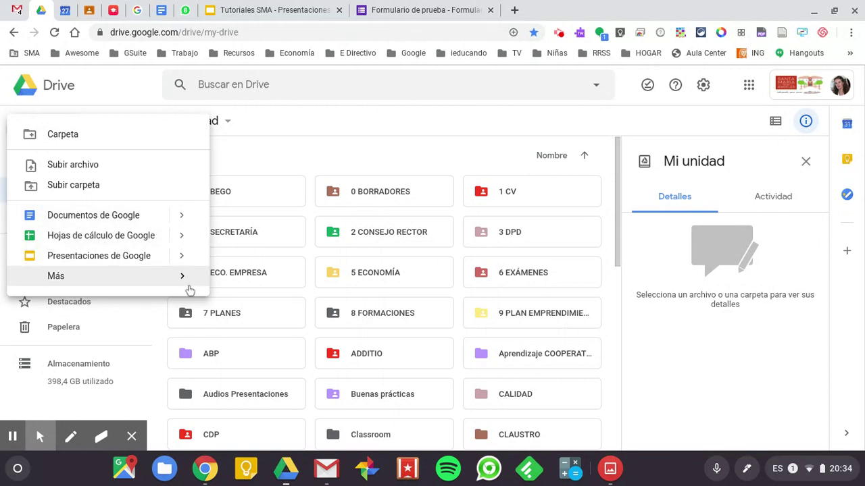
View the ways to create a Google Form from Drive and switch to the open form "Formulario de prueba"
mouse_move(183, 280)
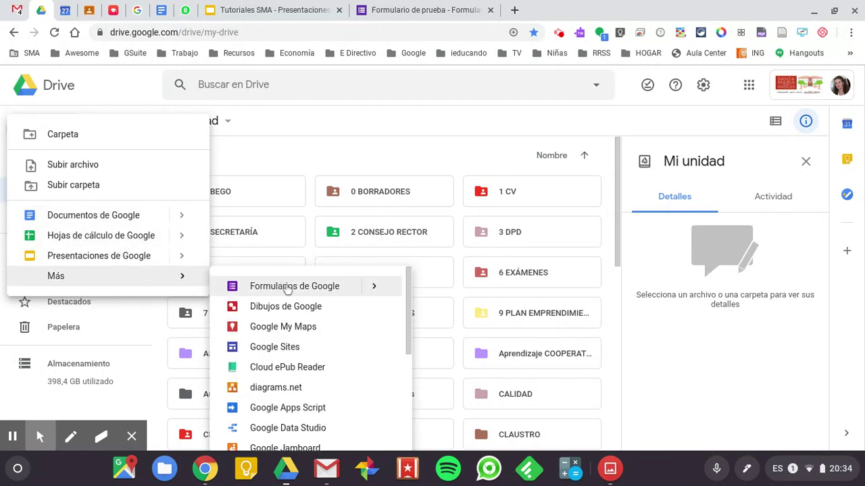
left_click(376, 287)
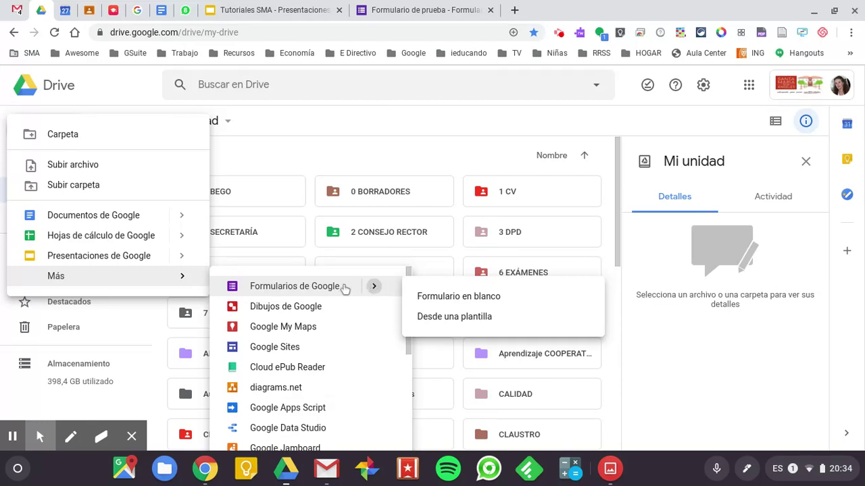
left_click(431, 11)
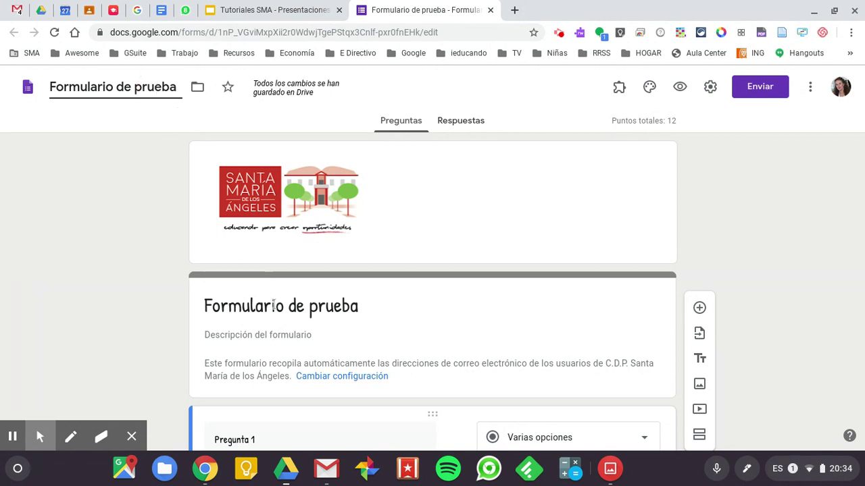
Examine the form's title, file name, description field and existing questions
left_click(273, 305)
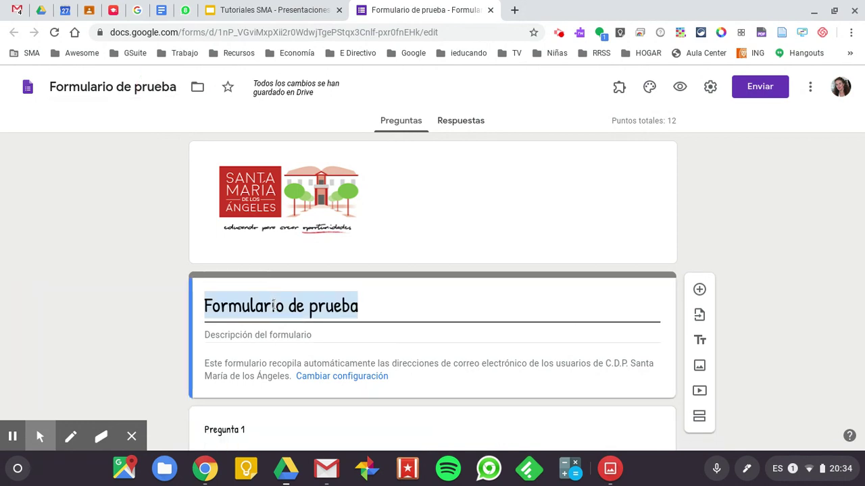
left_click(128, 89)
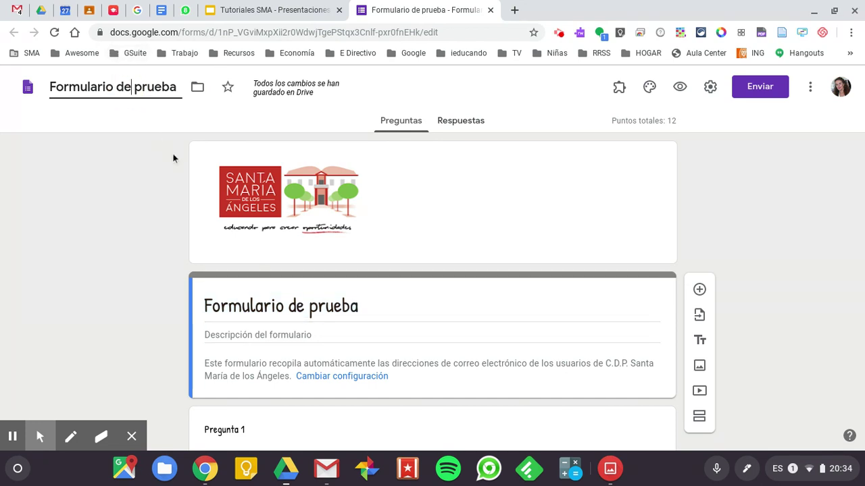
scroll(378, 323, "down", 1)
scroll(377, 323, "up", 1)
scroll(405, 183, "down", 3)
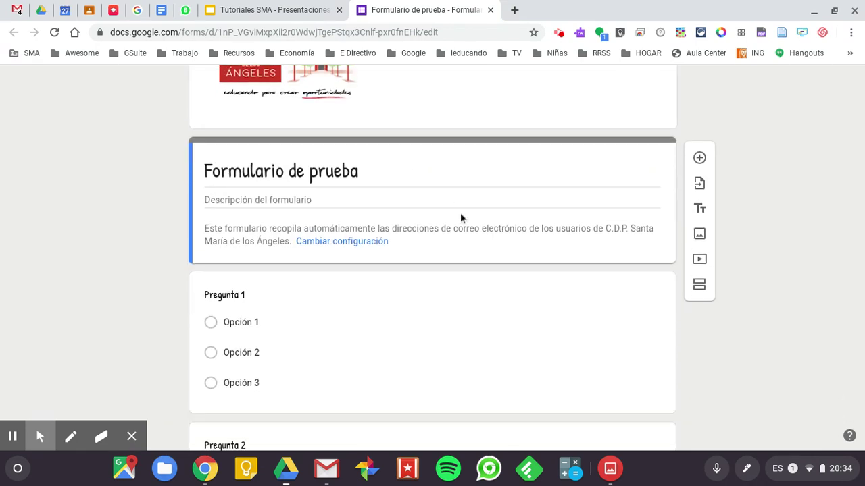
left_click(334, 199)
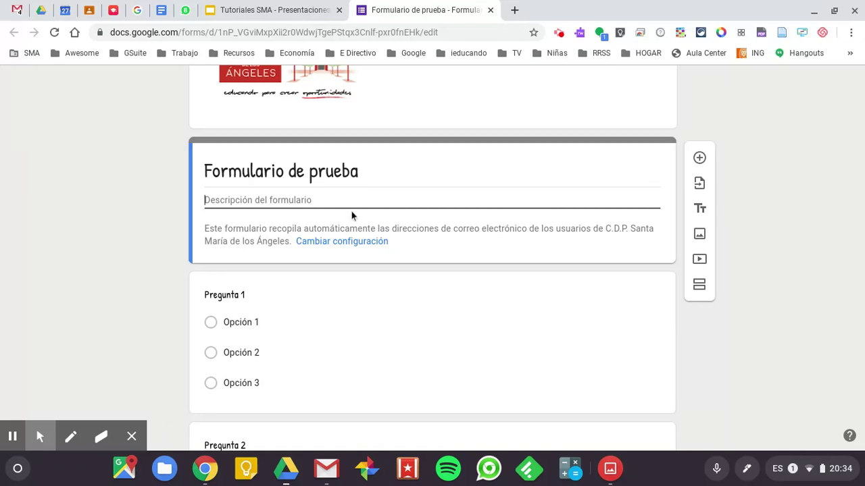
scroll(533, 304, "down", 3)
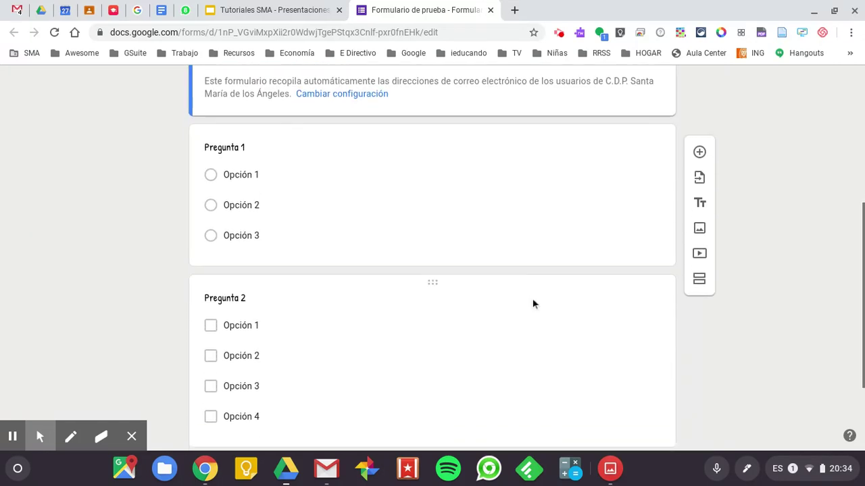
scroll(534, 304, "down", 1)
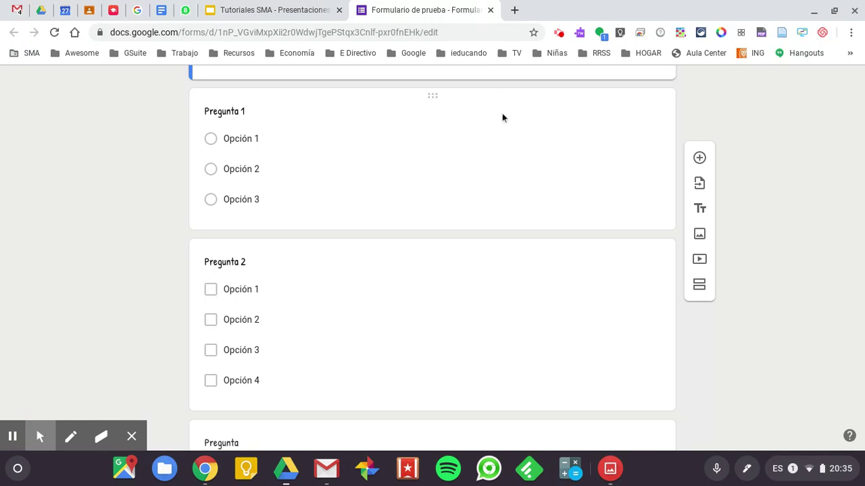
Open Pregunta 1 for editing and review the available question types without changing its type
left_click(512, 145)
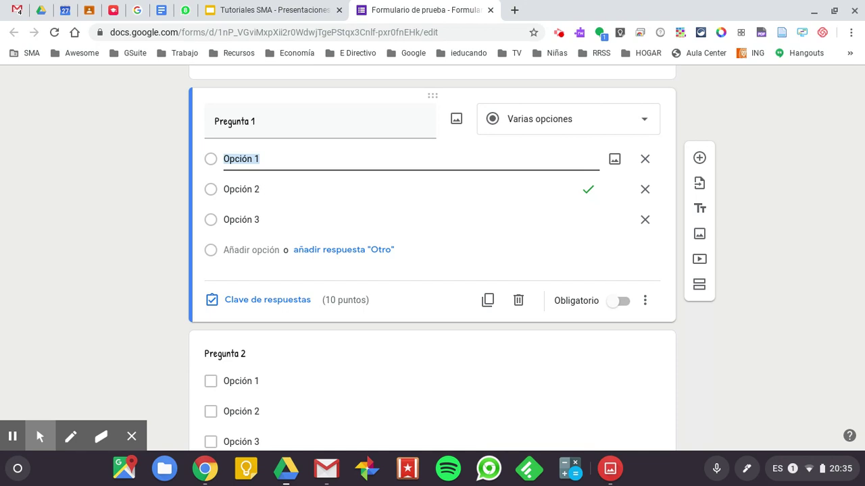
left_click(646, 120)
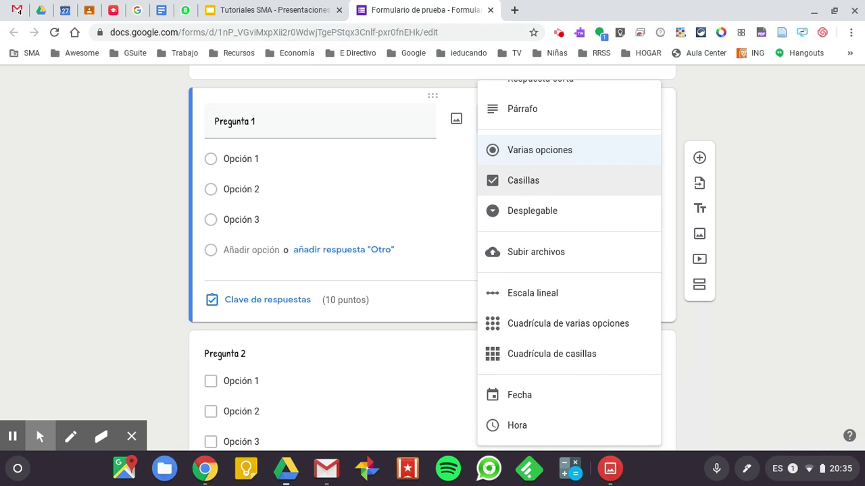
left_click(161, 182)
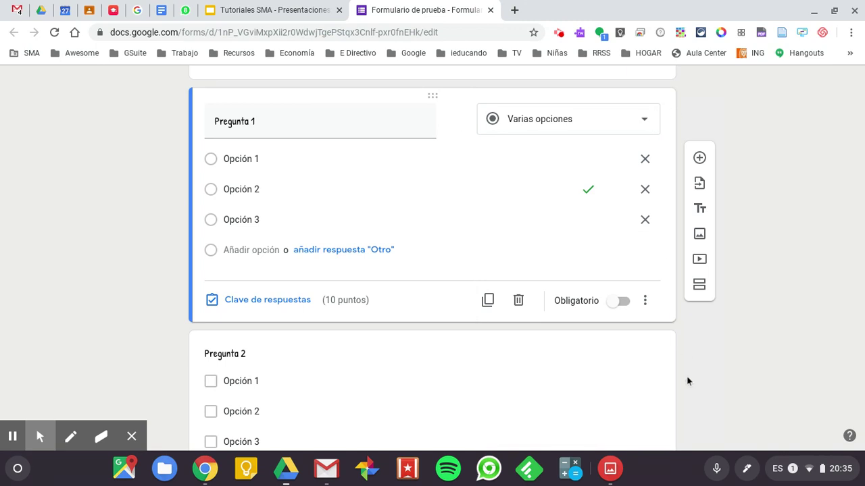
scroll(687, 380, "down", 3)
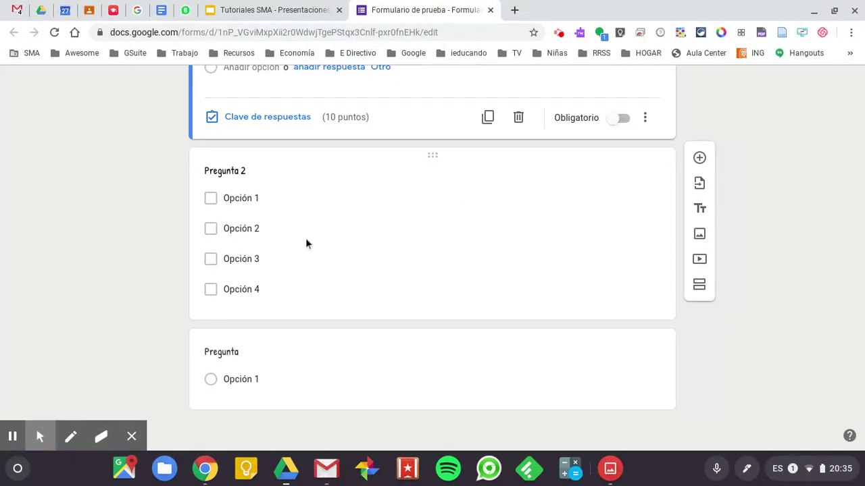
scroll(513, 223, "up", 2)
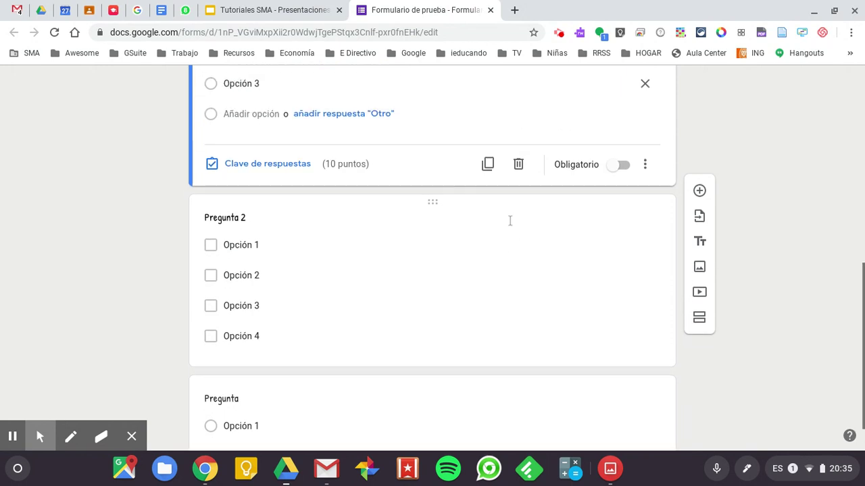
scroll(510, 221, "up", 3)
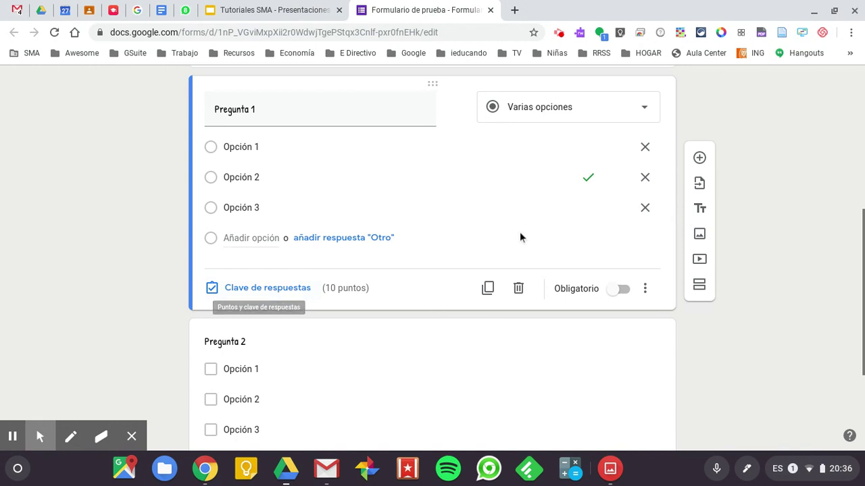
Review the form's quiz settings and general settings, and save the configuration
scroll(520, 232, "up", 5)
left_click(710, 87)
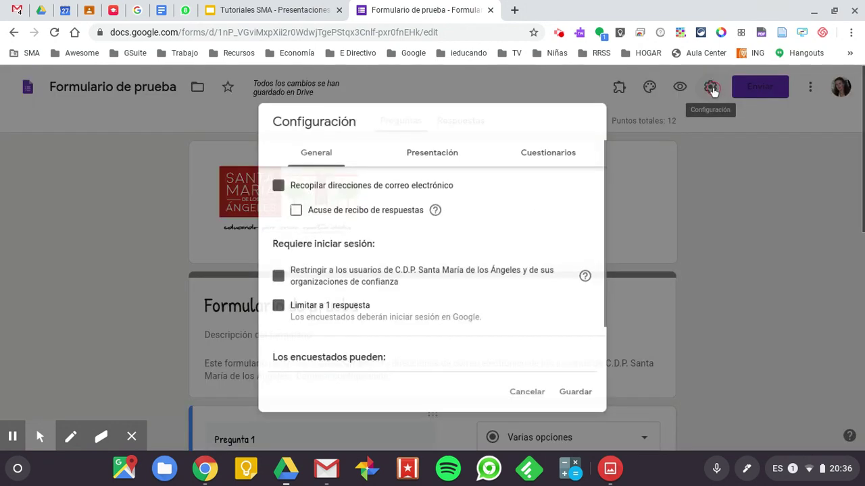
left_click(570, 147)
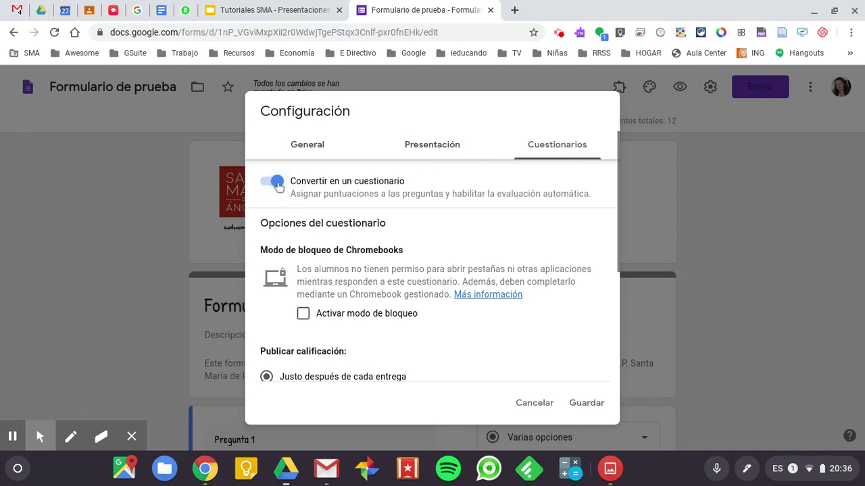
left_click(308, 145)
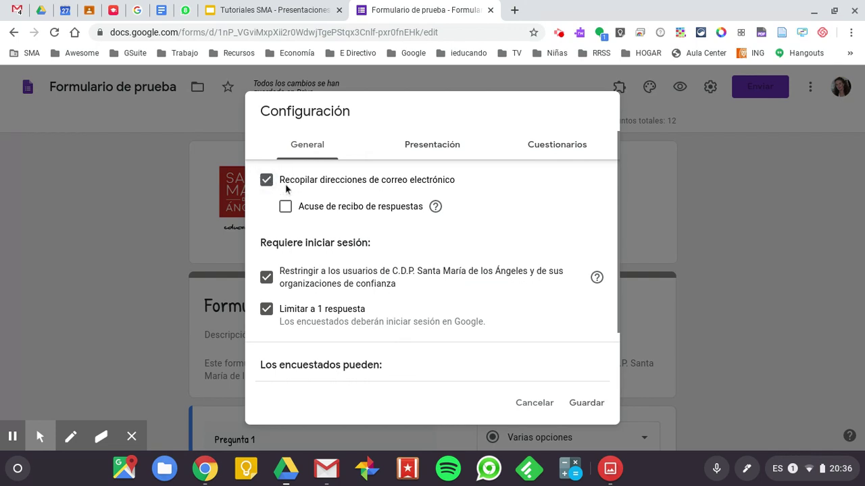
left_click(586, 403)
Open the answer key of Pregunta 2 and mark Opción 2 and Opción 4 as correct
scroll(427, 345, "down", 5)
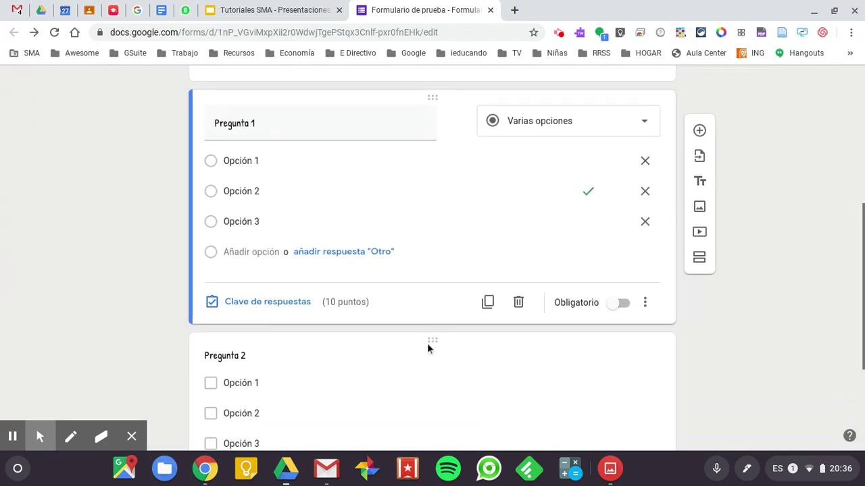
scroll(427, 344, "down", 3)
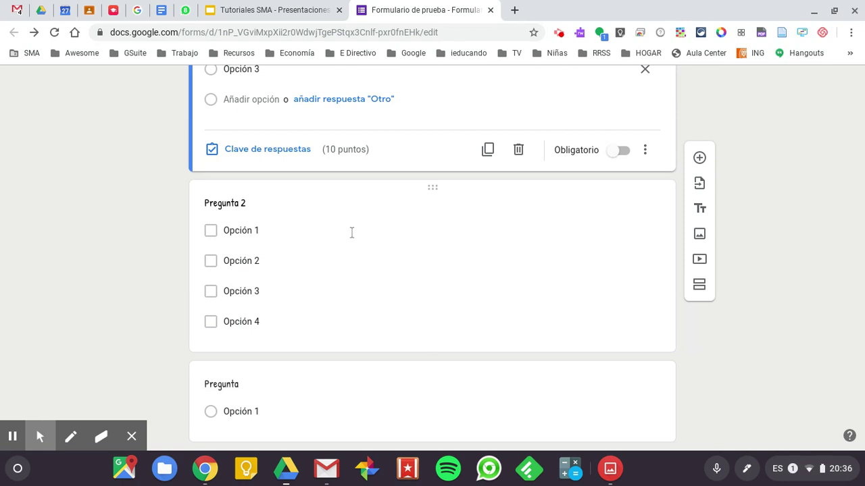
scroll(352, 232, "up", 1)
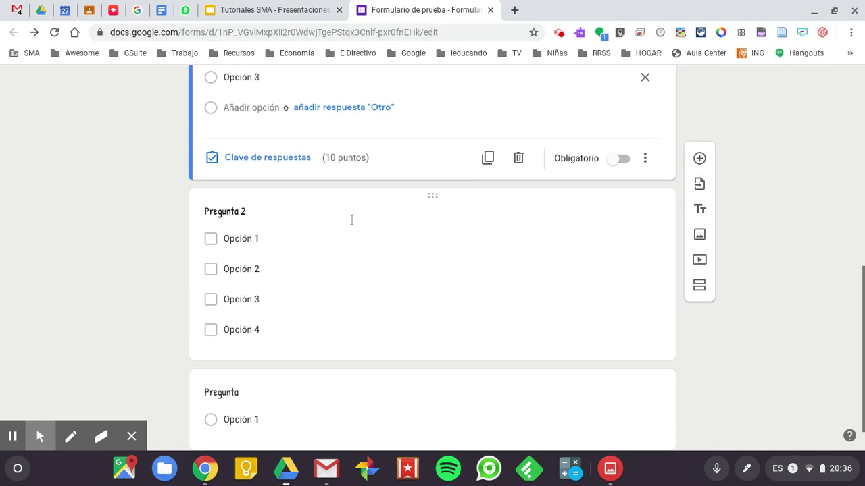
left_click(290, 310)
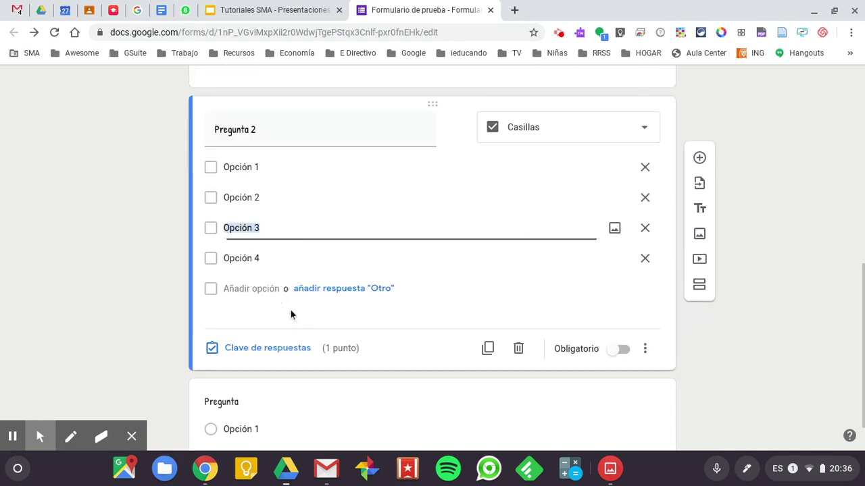
left_click(268, 350)
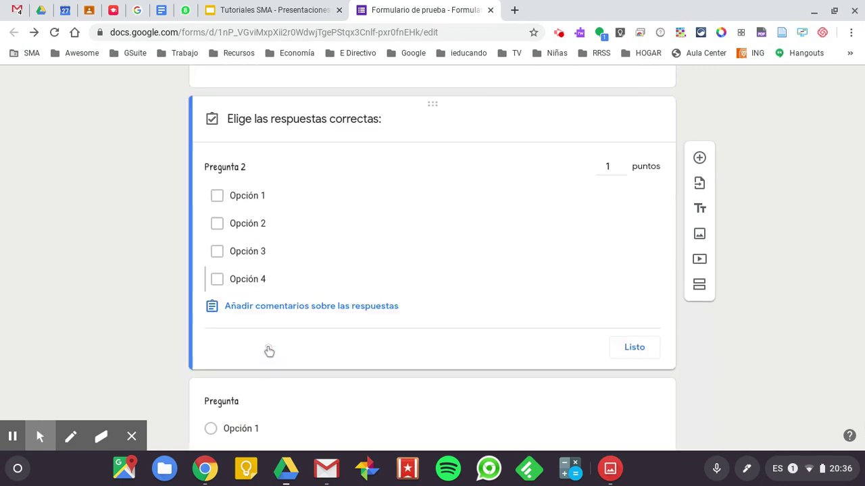
left_click(217, 225)
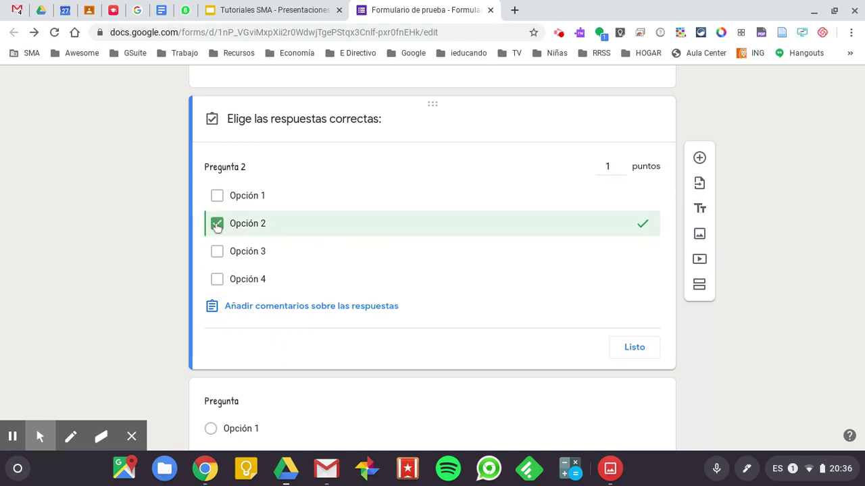
left_click(217, 280)
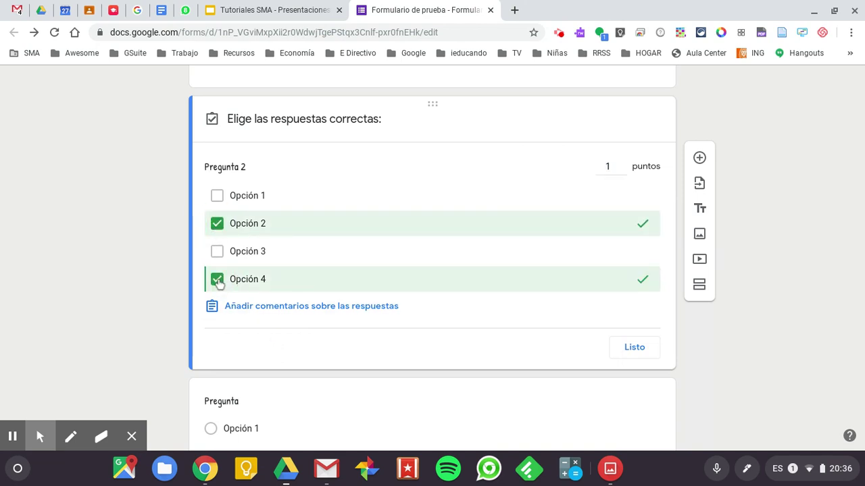
Set the score of Pregunta 2 to 6 points
left_click(624, 164)
left_click(624, 164)
left_click(624, 164)
left_click(623, 164)
left_click(623, 164)
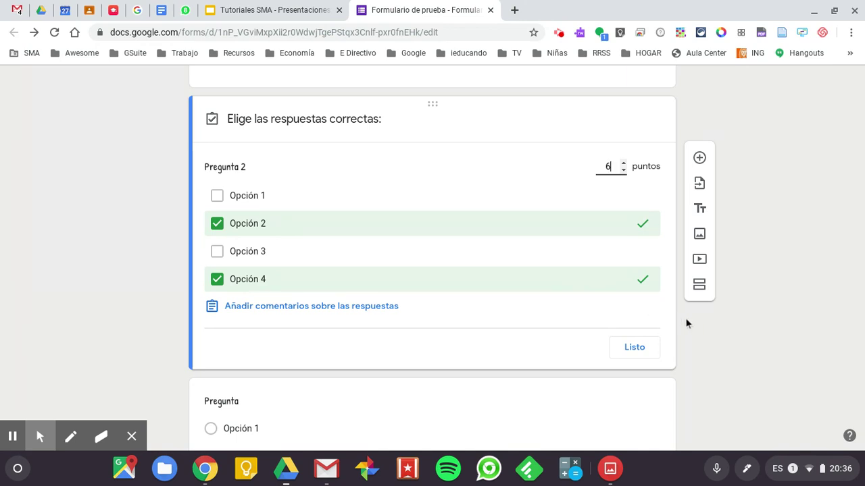
Change the last, untitled question to the Desplegable type and title it "Elige una opción"
scroll(687, 323, "down", 2)
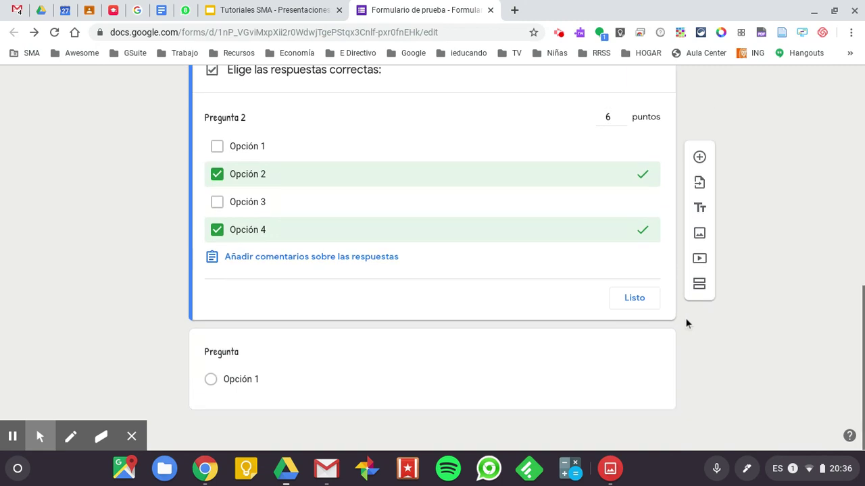
scroll(686, 323, "up", 1)
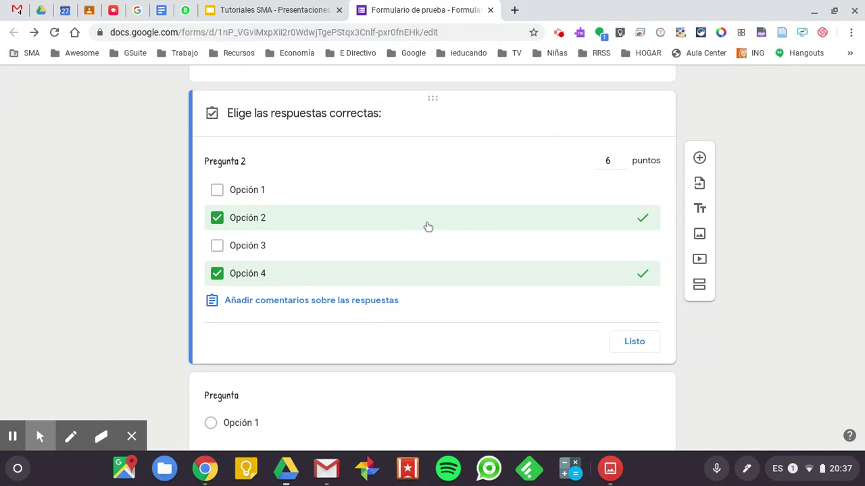
scroll(428, 227, "down", 1)
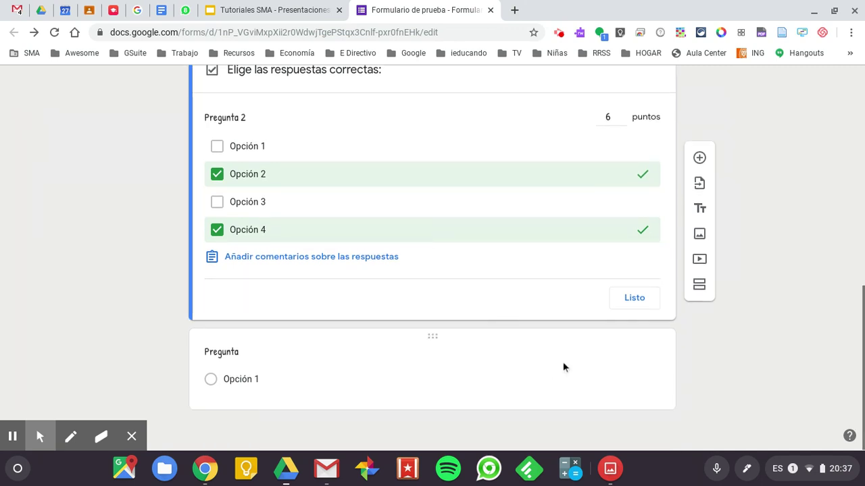
left_click(598, 360)
left_click(646, 273)
left_click(563, 233)
left_click(251, 285)
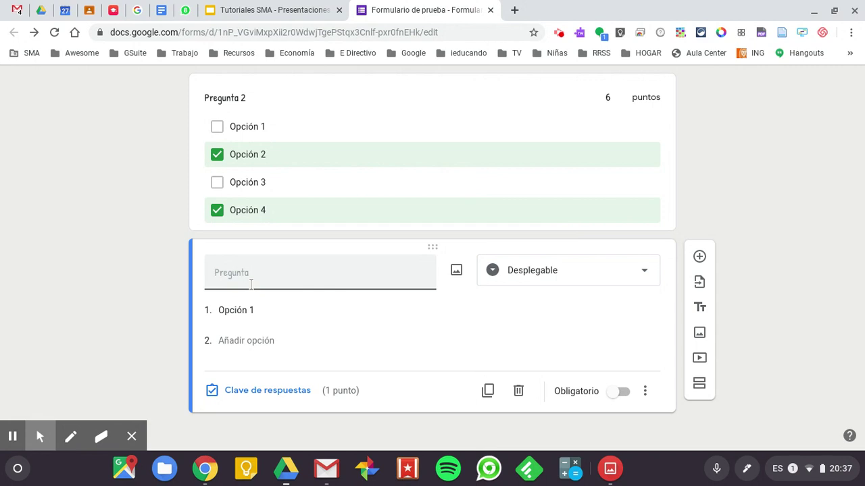
type("Elige una opción")
Fill the dropdown question with the options blanco, negro, azul, verde and rojo
left_click(239, 310)
type("blanco")
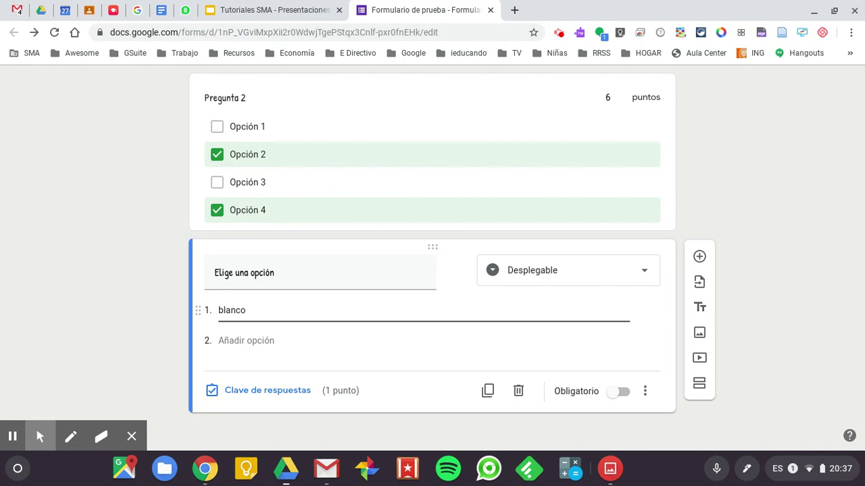
key("Return")
type("negro")
key("Return")
type("az")
key("Return")
type("verde")
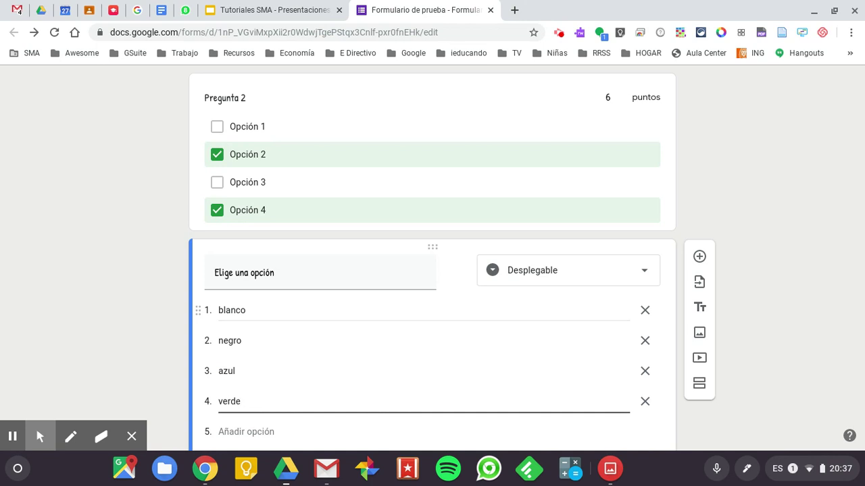
key("Return")
type("rojo")
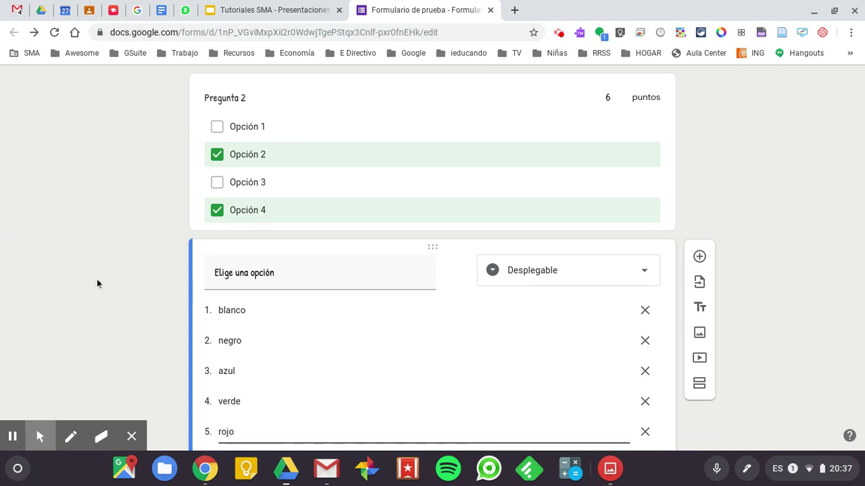
Retitle the dropdown question as "Elige un color"
triple_click(275, 273)
key("BackSpace")
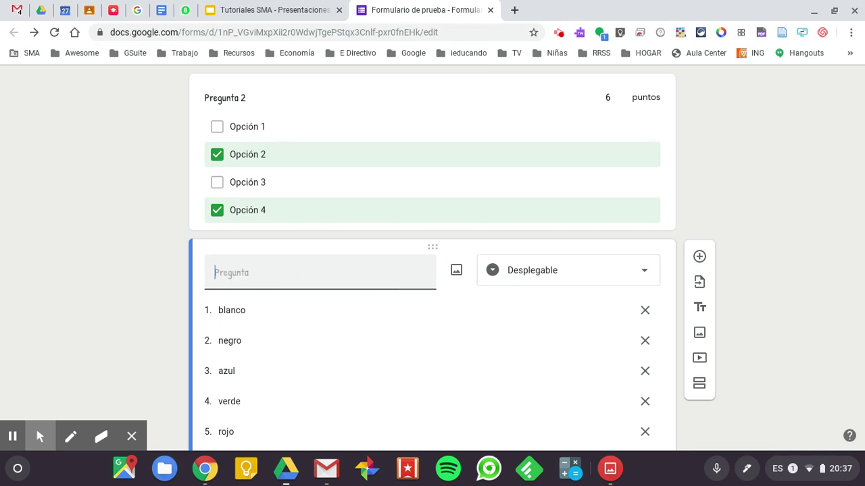
type("Elige un color")
left_click(136, 322)
scroll(135, 321, "down", 2)
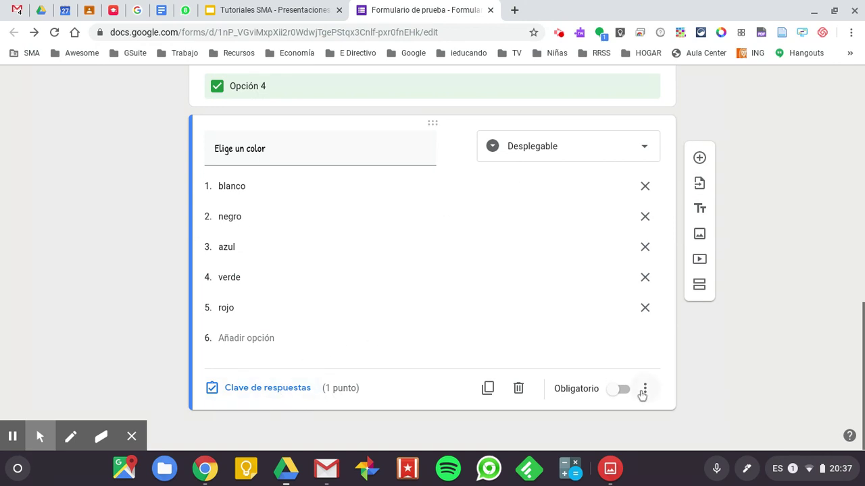
Add a question of the Escala lineal type below the colour dropdown and title it "Escala lineal"
left_click(699, 158)
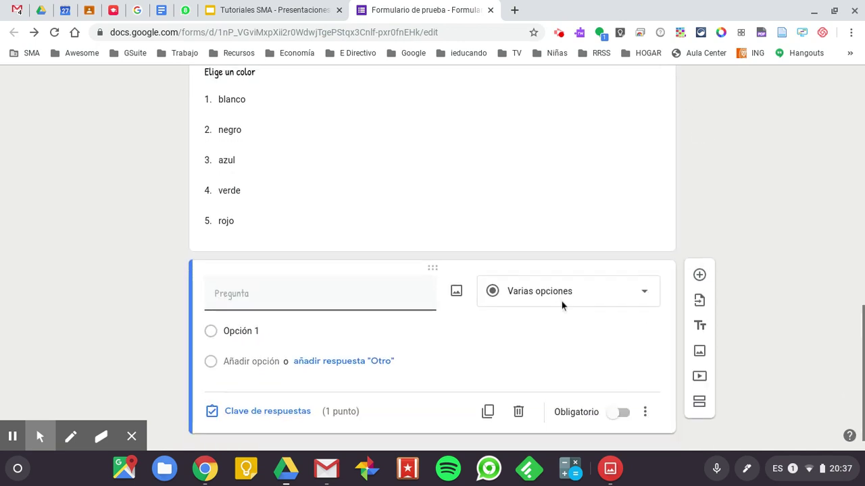
type("Pregunta 3")
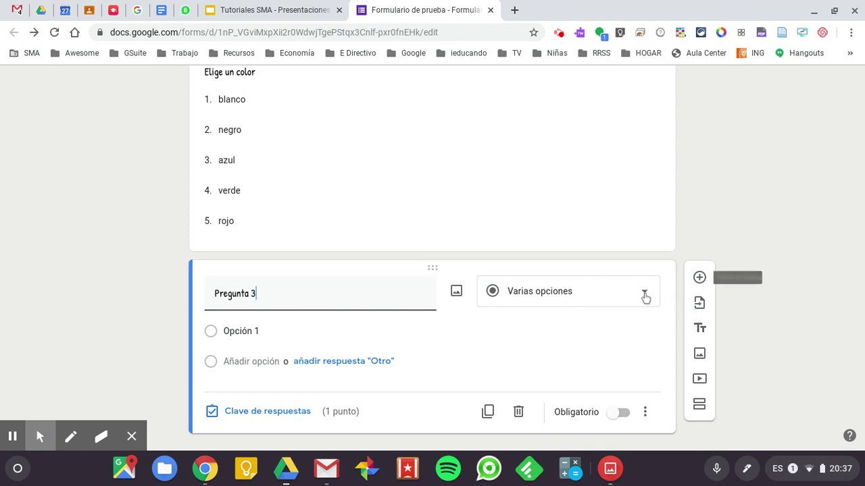
left_click(644, 296)
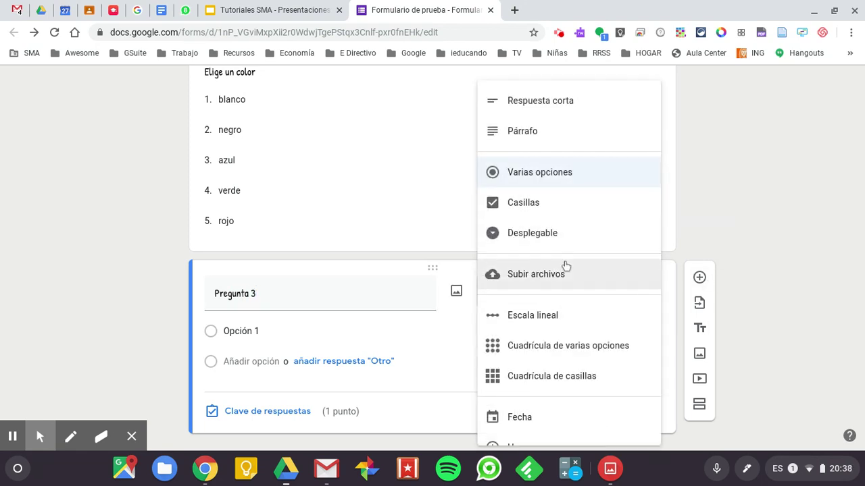
left_click(569, 315)
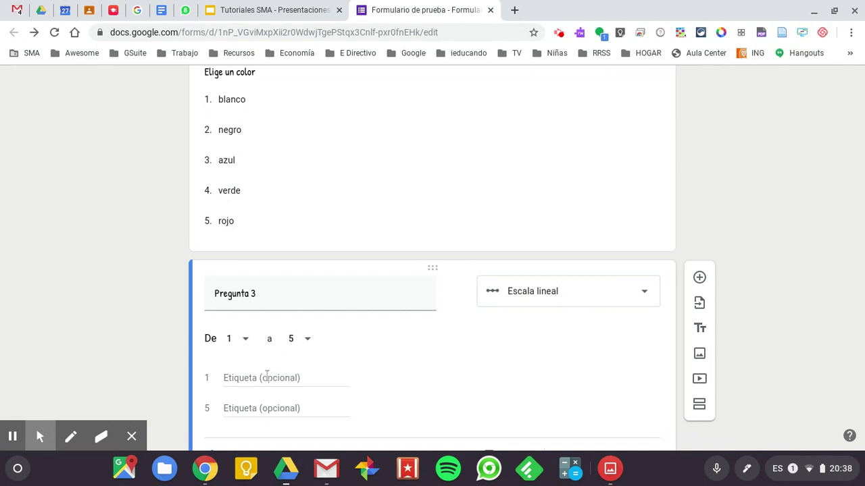
triple_click(231, 293)
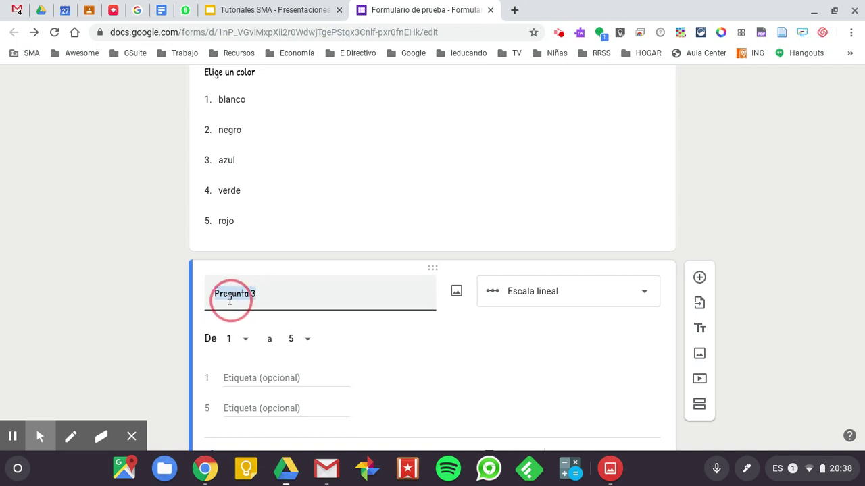
type("Escala lineal")
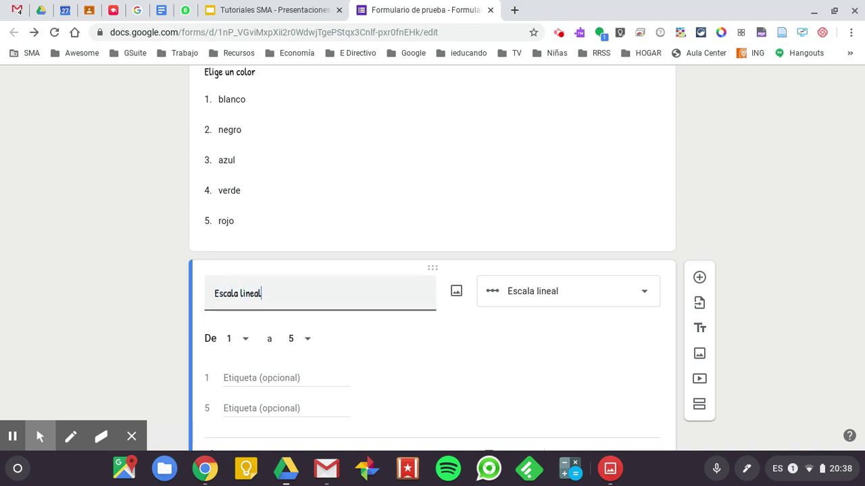
Label the linear scale's ends "Muy mal" and "Muy bien" and set its upper limit to 4
left_click(248, 379)
type("Mu")
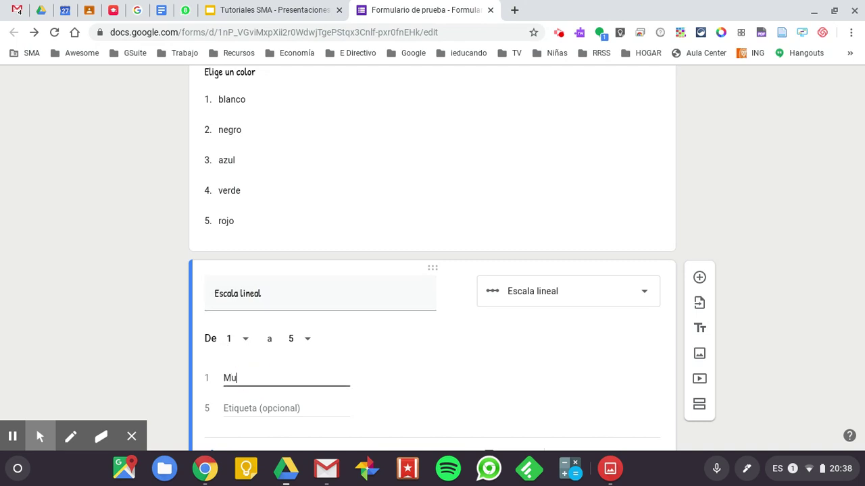
type("y mal")
left_click(236, 409)
type("Muy bien")
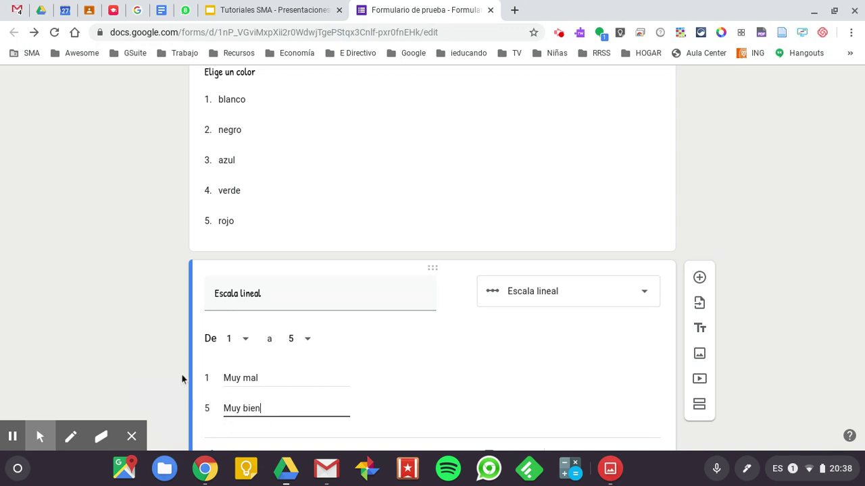
left_click(309, 339)
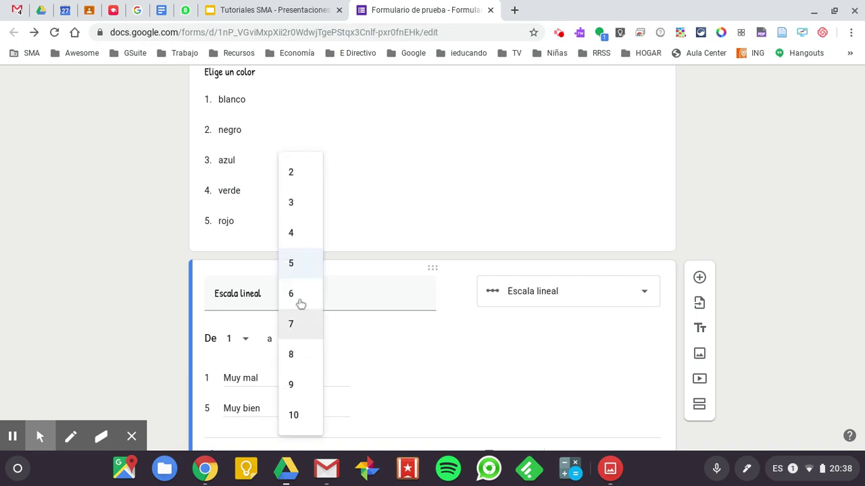
left_click(293, 236)
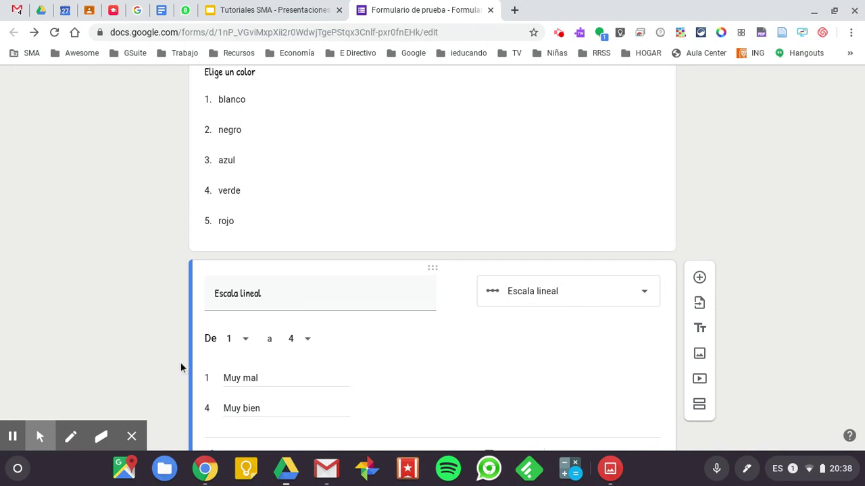
Add a Cuadrícula de varias opciones question titled "marca una opción por cada fila" after the linear scale
scroll(415, 368, "down", 2)
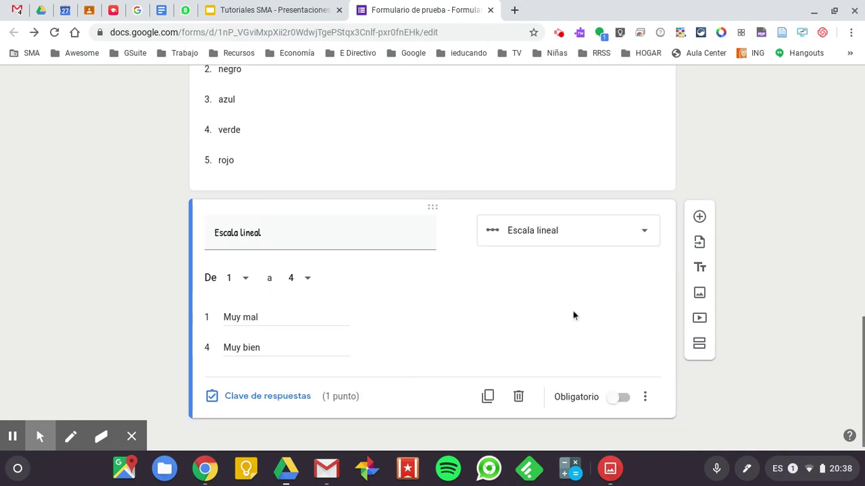
left_click(699, 216)
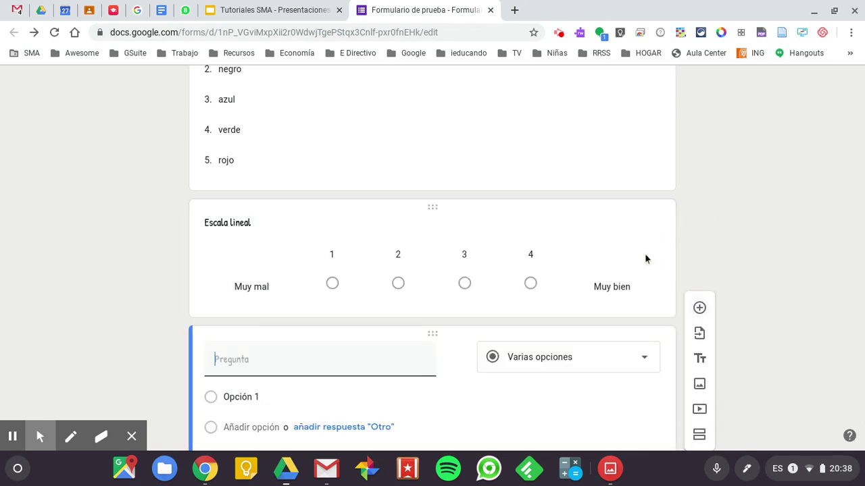
left_click(652, 287)
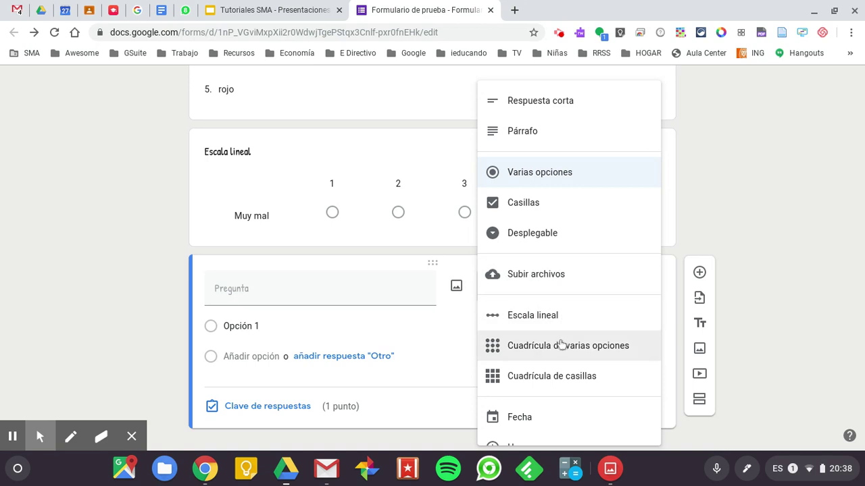
left_click(560, 348)
left_click(305, 289)
type("marca una opc")
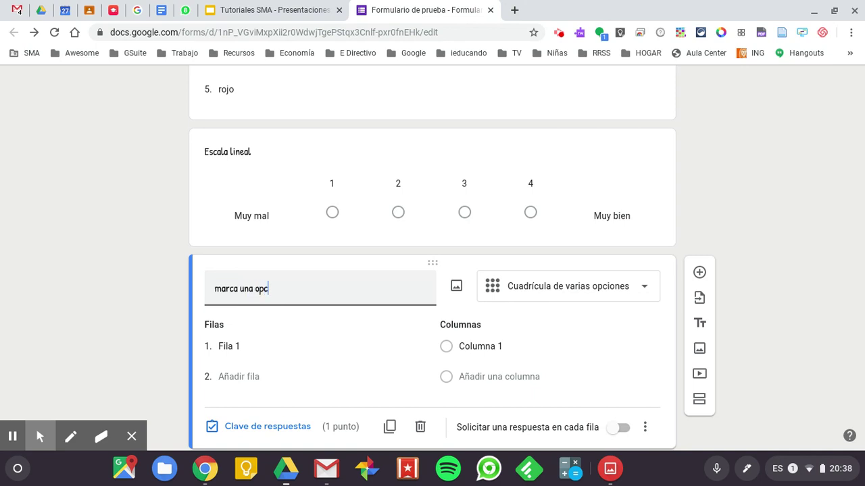
type("ion")
key("BackSpace")
key("BackSpace")
key("BackSpace")
type("ón por cada f")
key("BackSpace")
type("cada f")
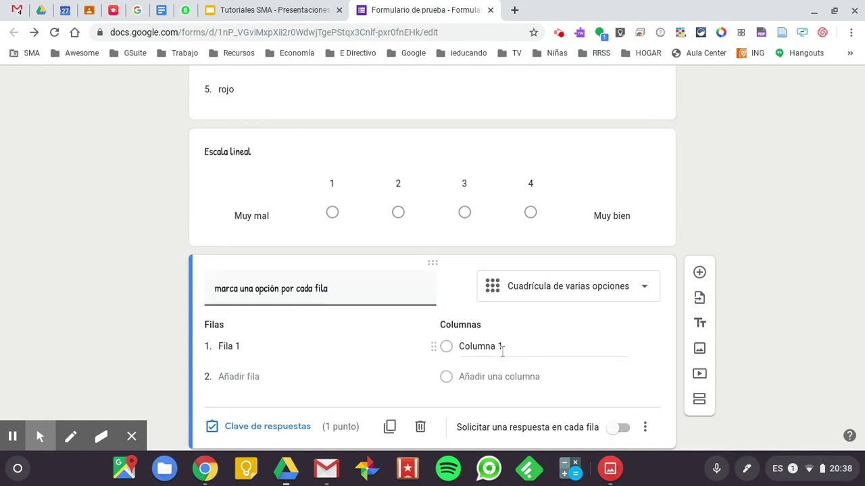
Extend the multiple-choice grid to four rows, Fila 1 to Fila 4, and three columns, Columna 1 to Columna 3
left_click(244, 378)
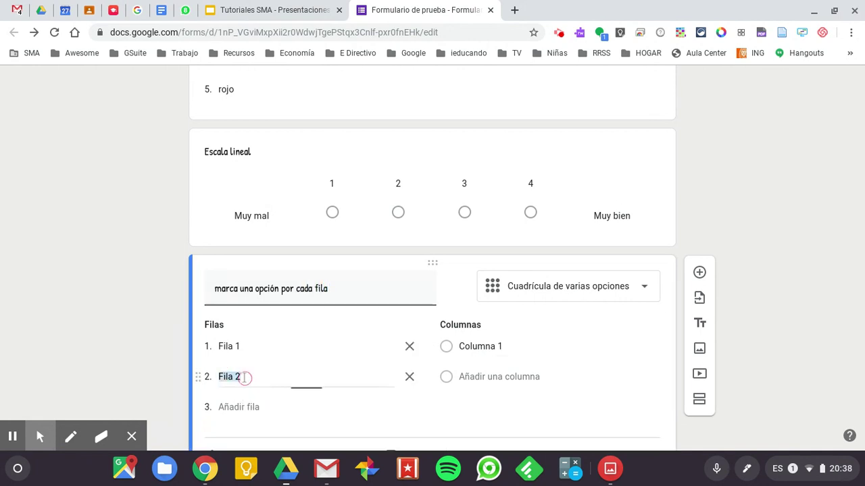
key("Return")
key("Return")
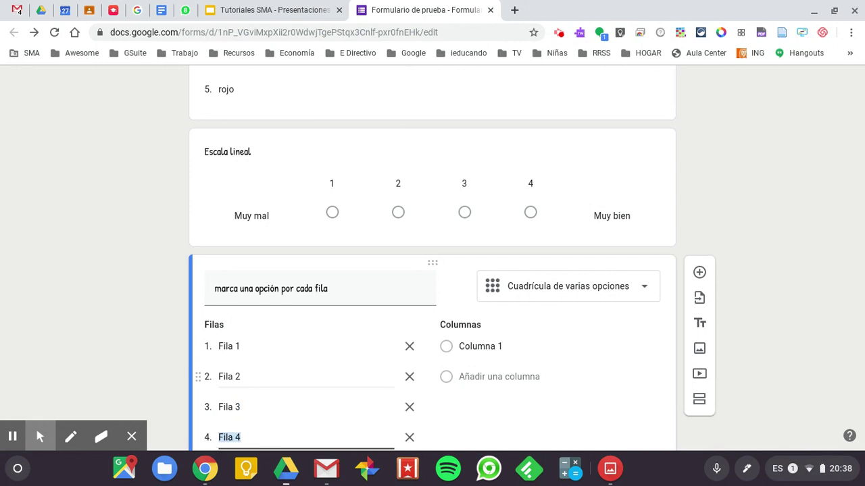
left_click(502, 347)
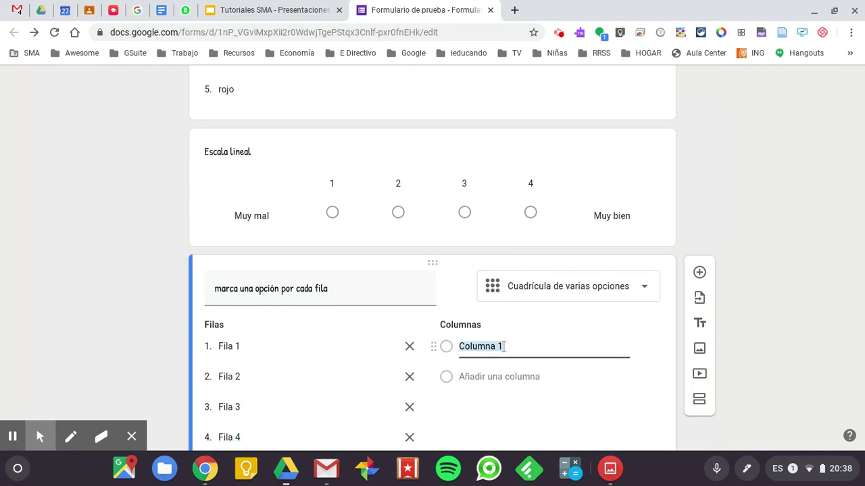
key("Return")
key("Return")
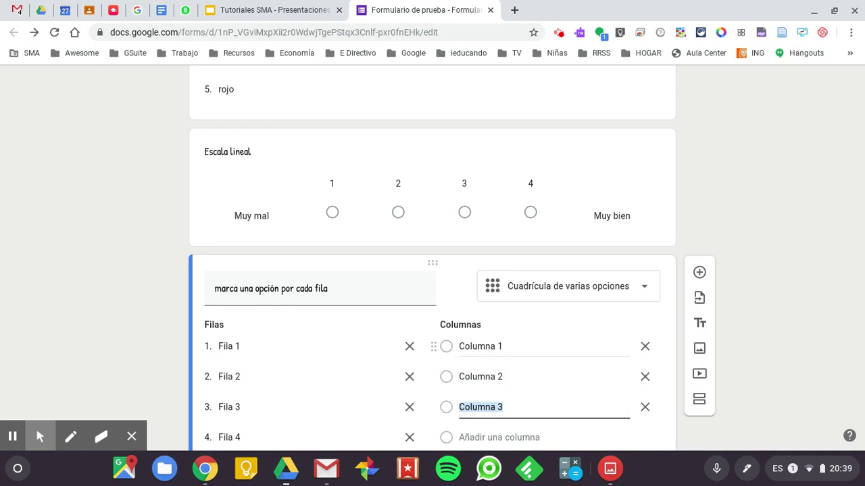
Add a Cuadrícula de casillas question titled "Marca las opciones que consideres" after the multiple-choice grid
scroll(589, 320, "down", 2)
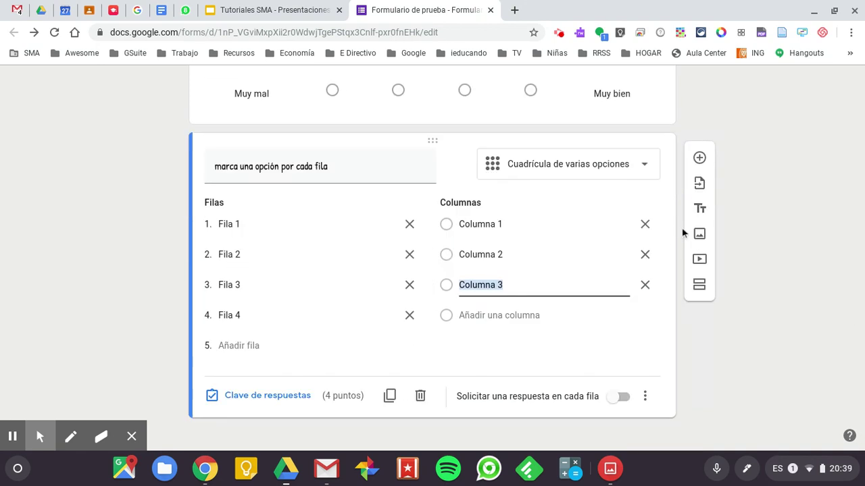
left_click(645, 165)
left_click(699, 158)
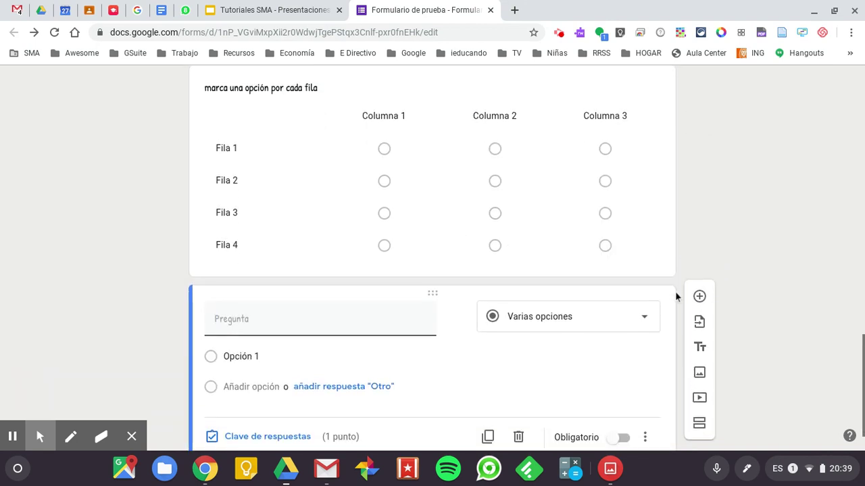
left_click(643, 316)
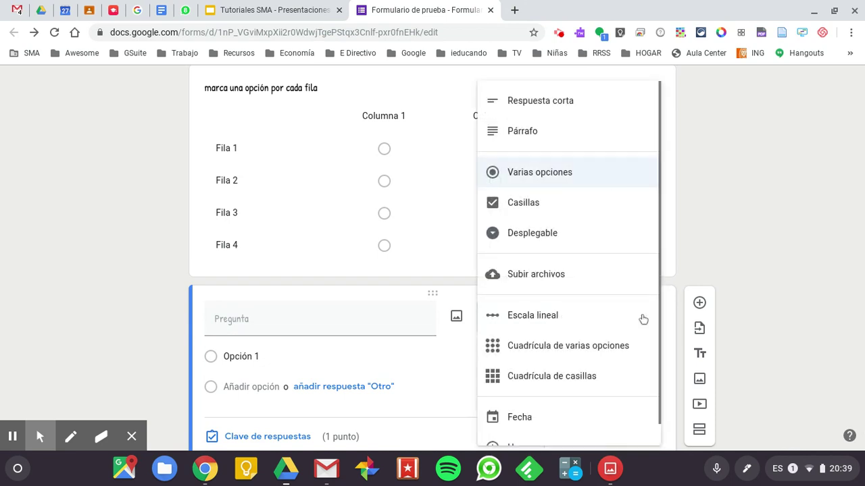
left_click(573, 378)
left_click(327, 325)
type("Marca las ")
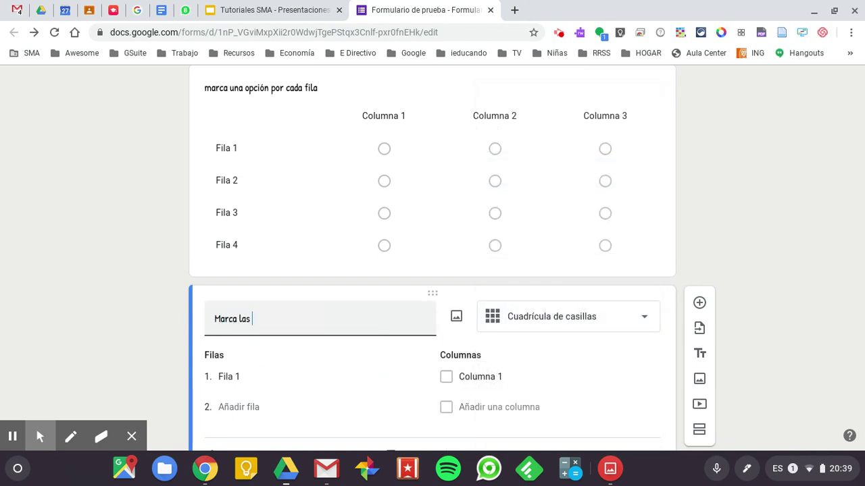
type("opciones qu econside")
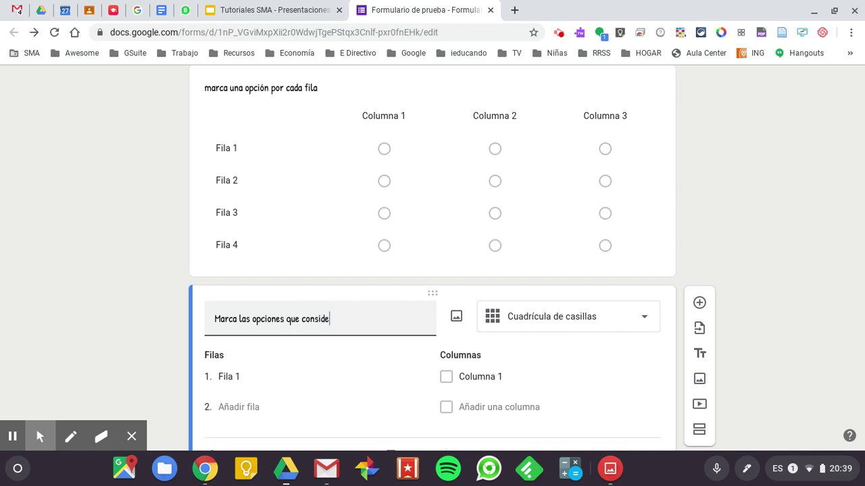
type("res")
Extend the checkbox grid to four rows, Fila 1 to Fila 4, and three columns, Columna 1 to Columna 3
scroll(371, 373, "down", 1)
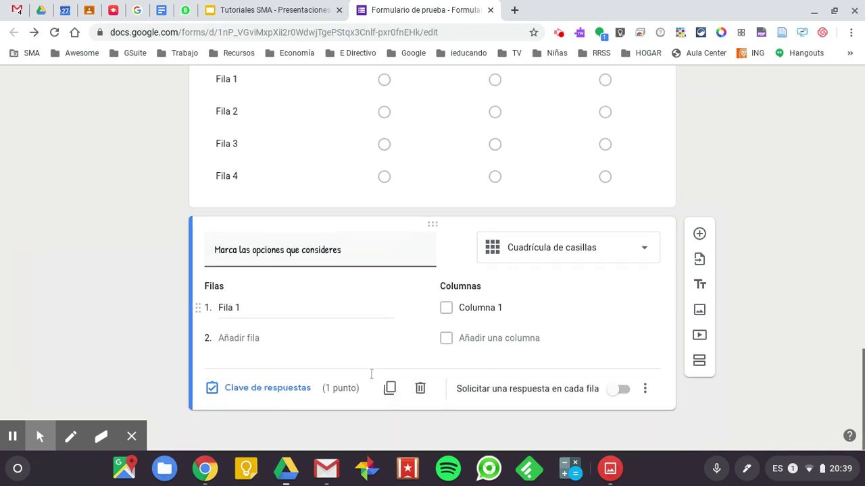
left_click(257, 337)
key("Return")
key("Return")
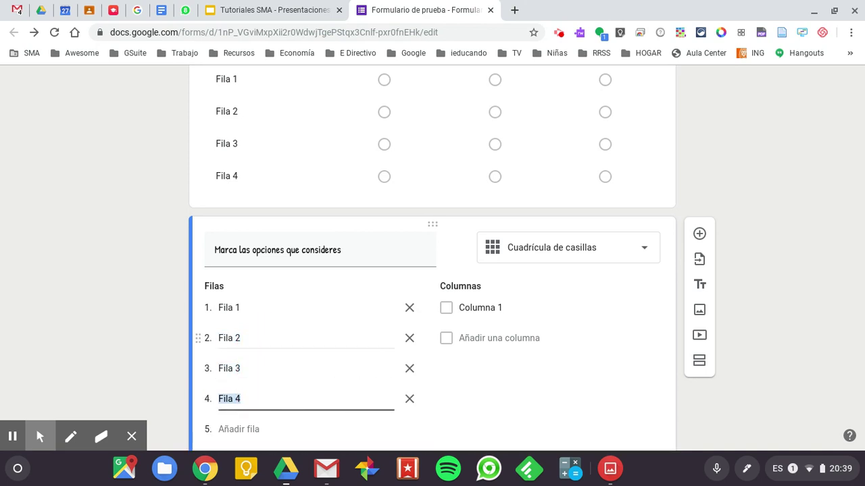
left_click(476, 305)
key("Return")
key("Return")
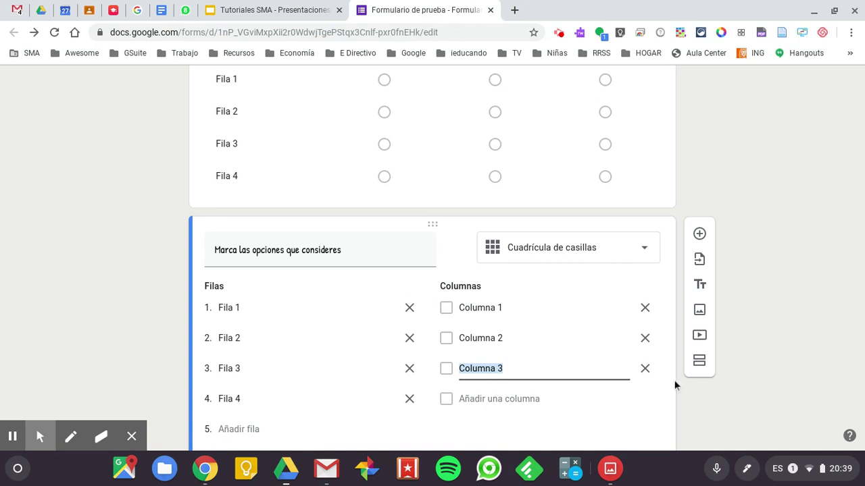
Add a question of the Respuesta corta type after the checkbox grid and title it "Respuesta corta"
scroll(688, 395, "down", 2)
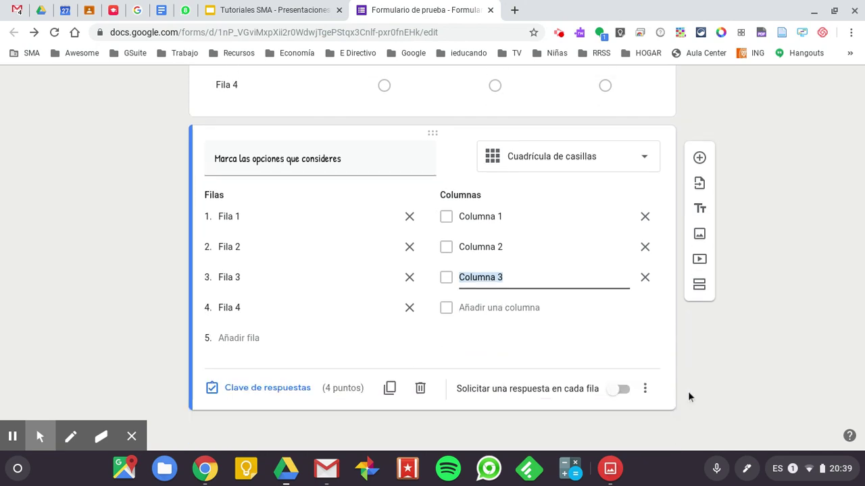
scroll(673, 370, "up", 1)
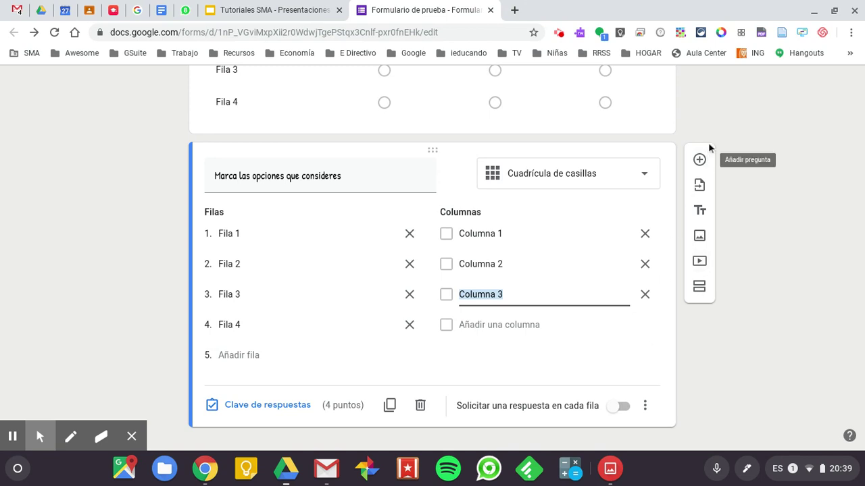
left_click(701, 249)
left_click(701, 160)
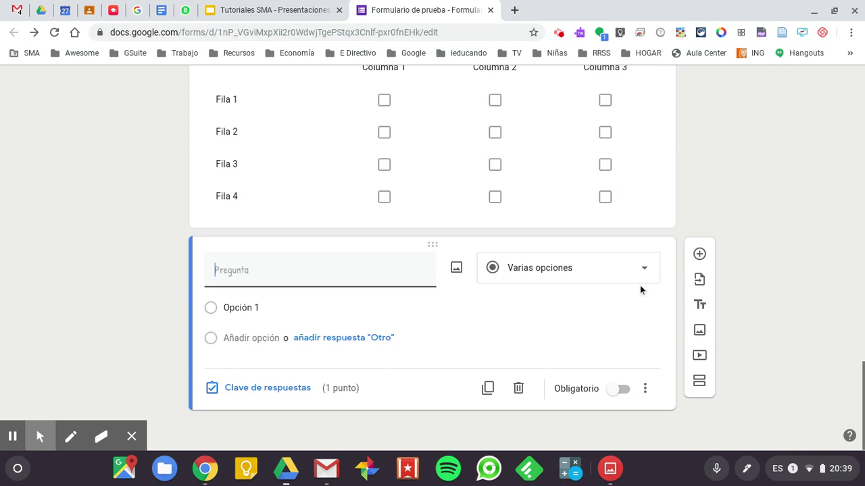
left_click(639, 278)
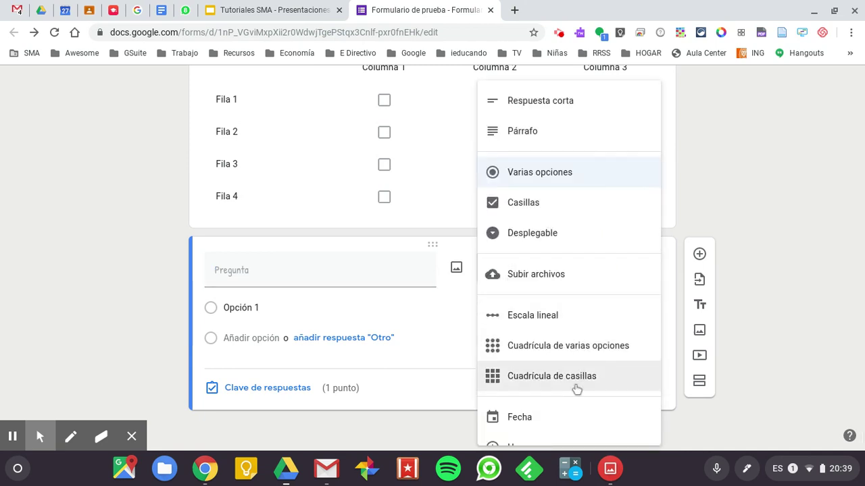
scroll(576, 390, "down", 1)
scroll(570, 353, "up", 1)
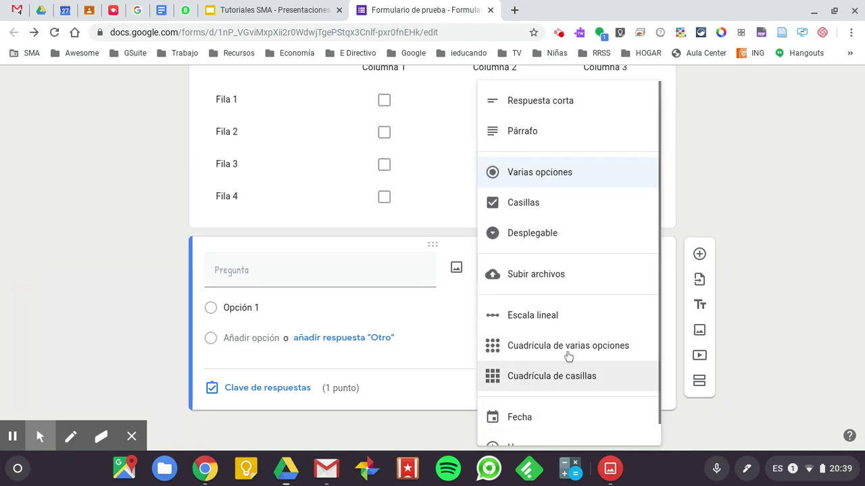
left_click(571, 107)
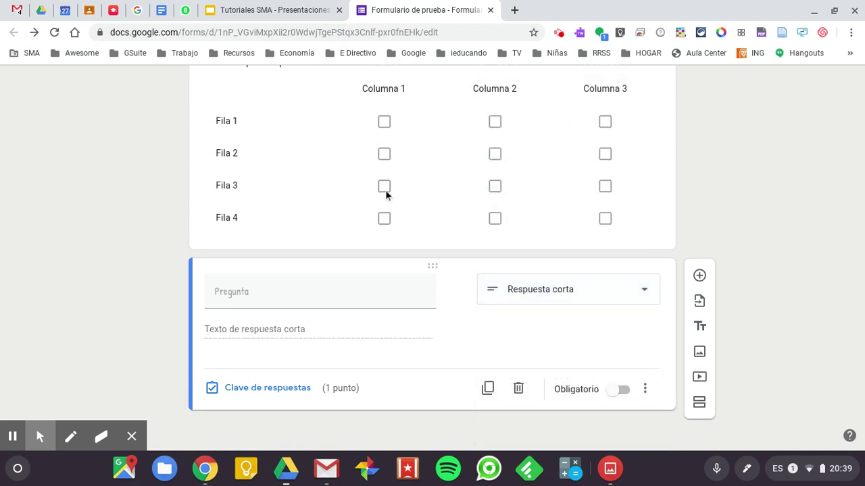
left_click(309, 287)
type("Respu")
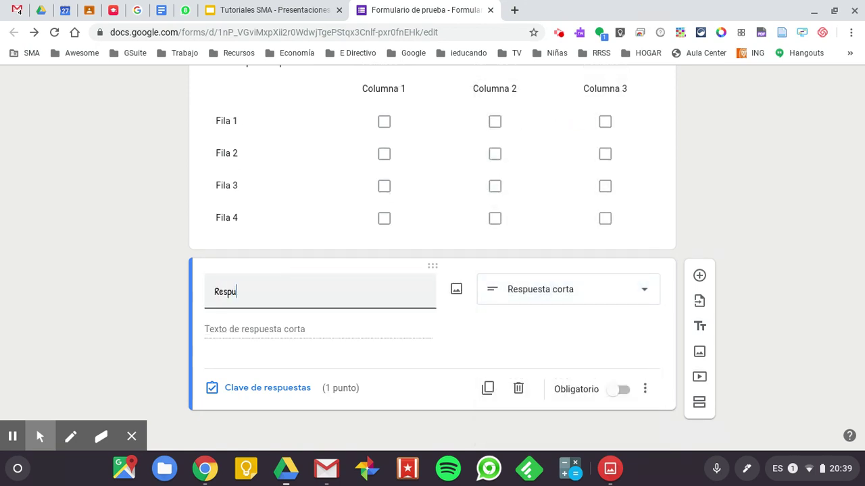
type("esta corta")
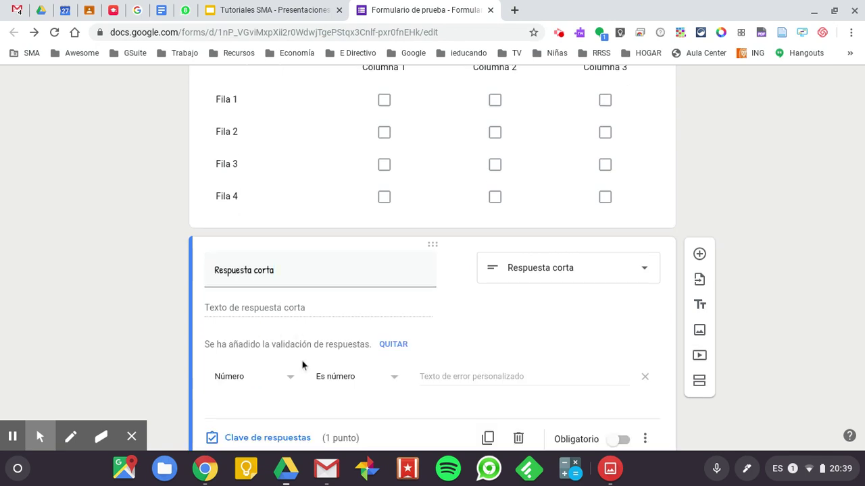
Add two correct answers to the short-answer question's answer key: the short form and the full form of the first name
scroll(303, 363, "down", 1)
left_click(322, 273)
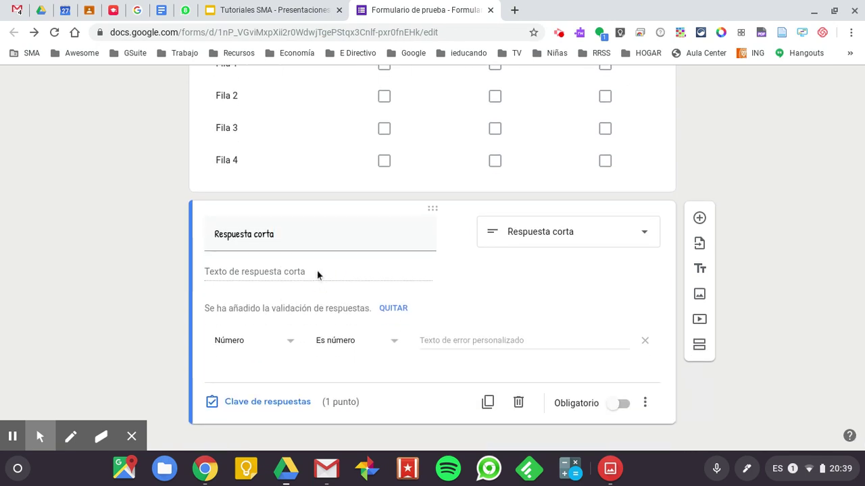
left_click(267, 402)
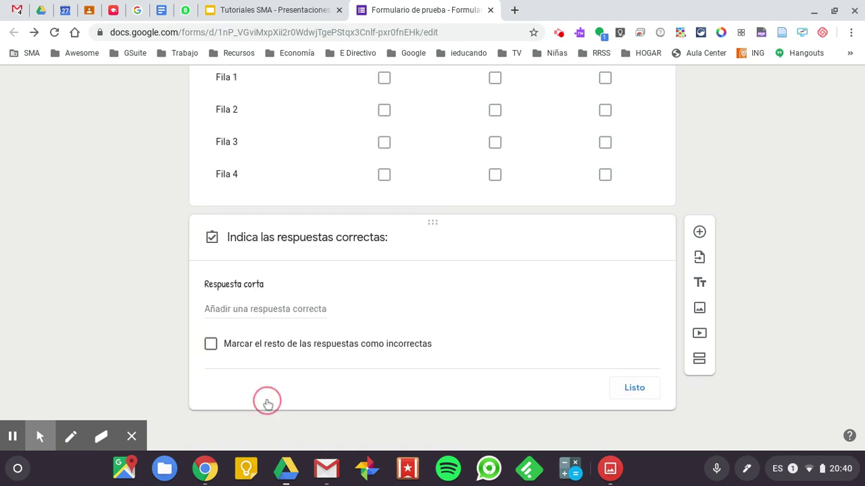
left_click(264, 296)
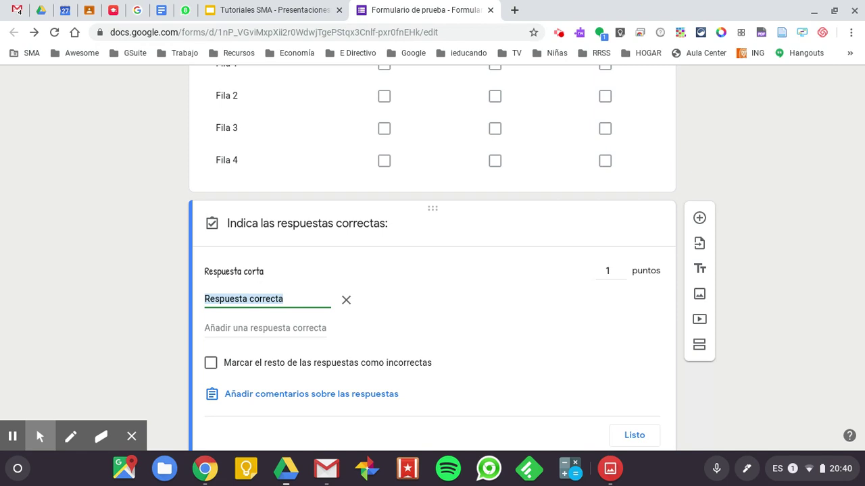
type("Pl")
key("BackSpace")
key("BackSpace")
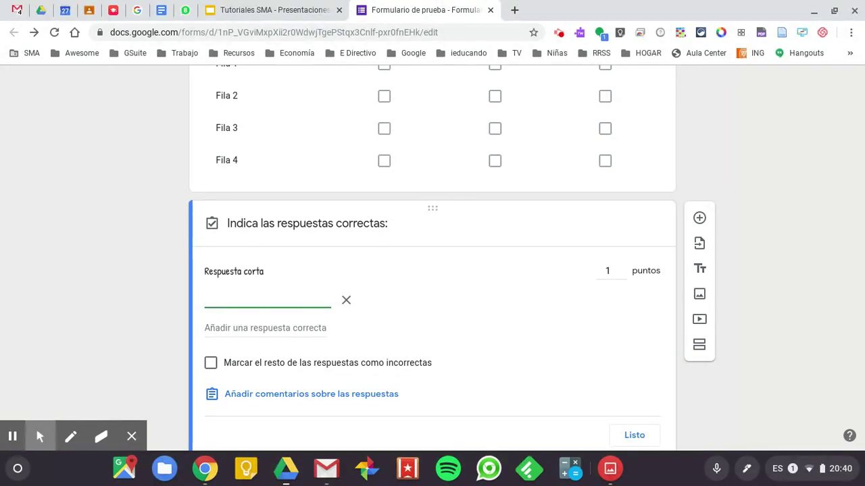
type("Bego")
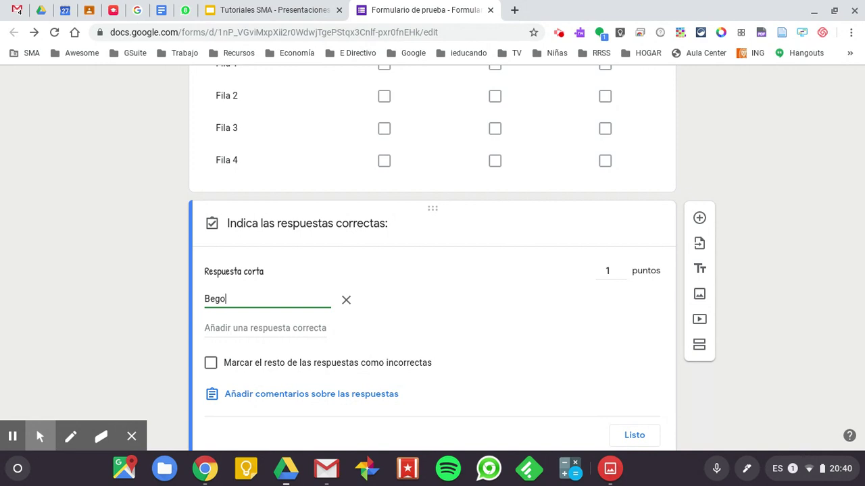
key("Return")
type("Begoña")
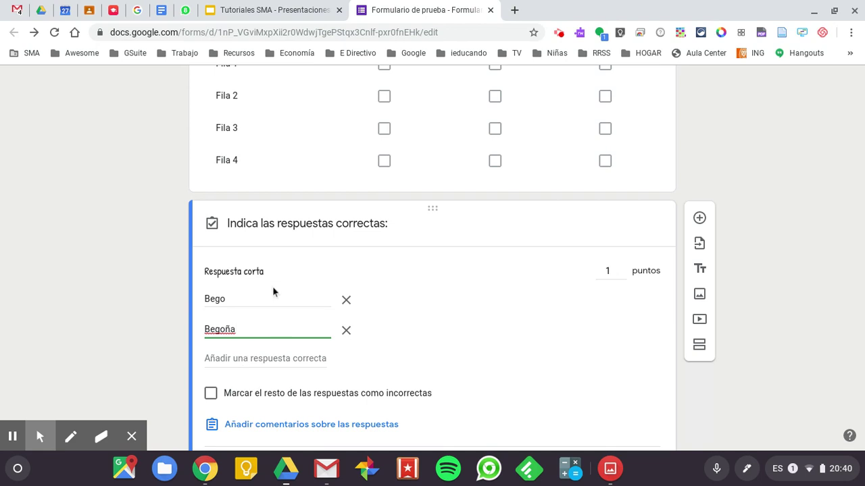
Mark all other answers to the short-answer question as incorrect and finish its answer key
left_click(269, 266)
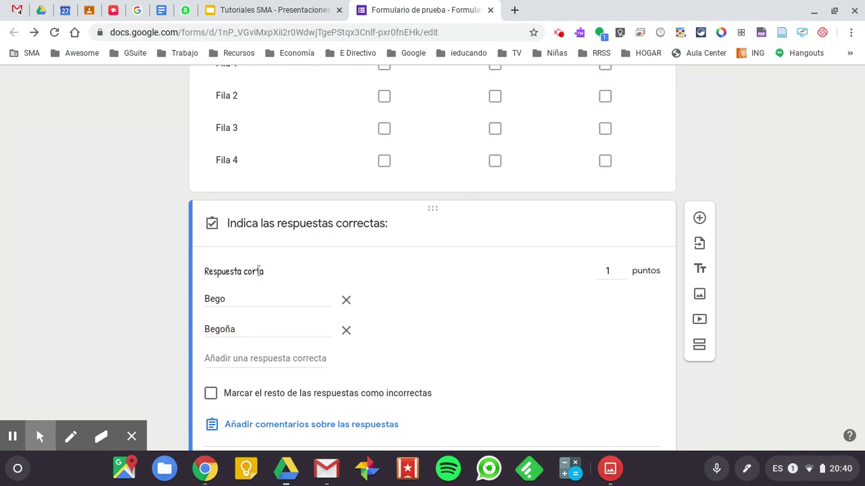
scroll(358, 360, "down", 1)
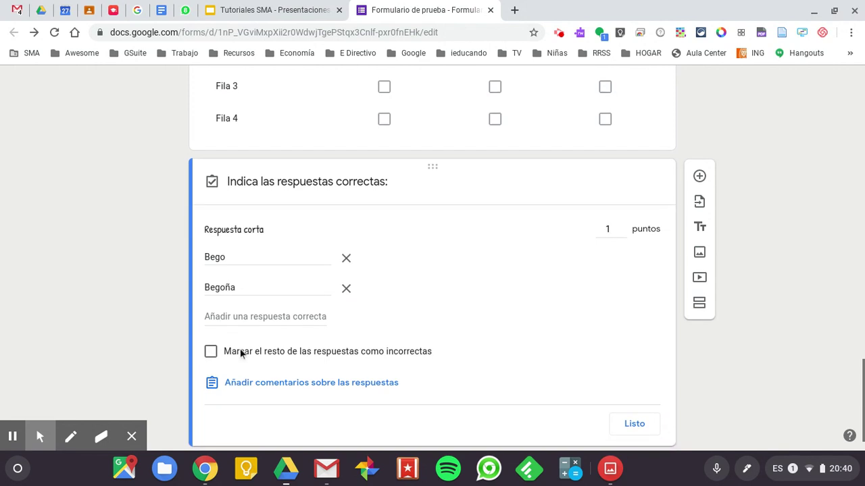
left_click(211, 352)
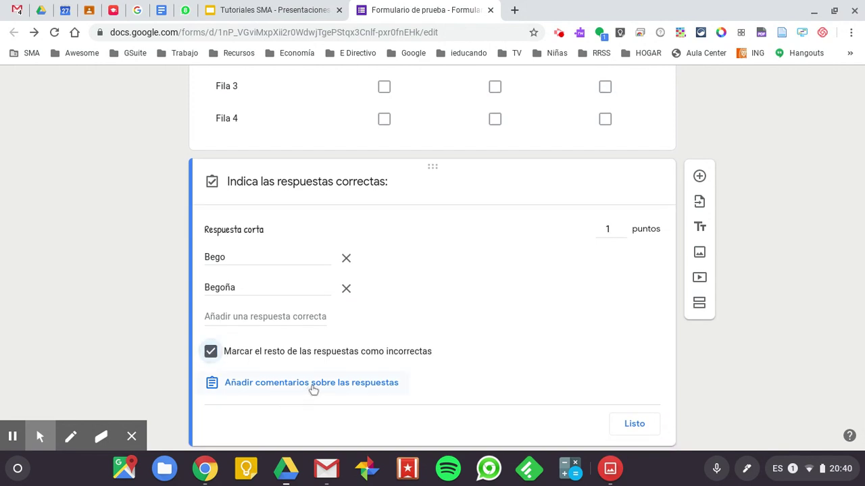
left_click(636, 423)
Retitle the short-answer question "Indica mi nombre" and remove its response validation
left_click(290, 245)
left_click(289, 244)
left_click_drag(289, 245, 215, 242)
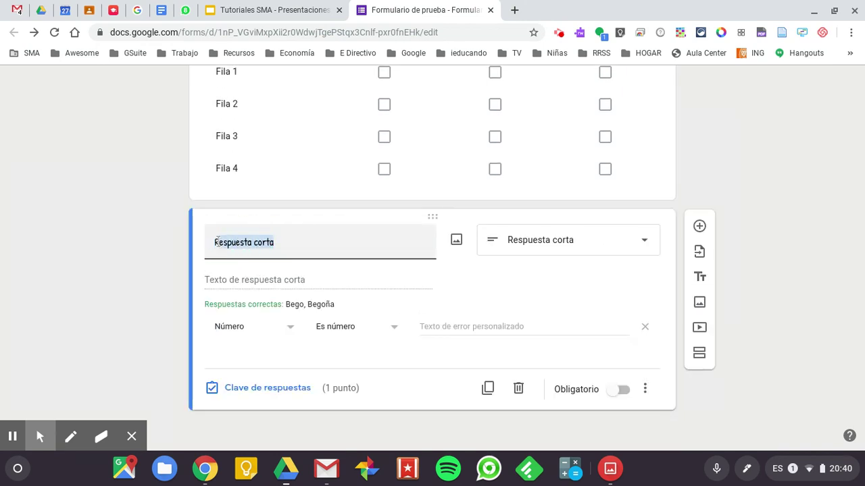
key("BackSpace")
type("Inc")
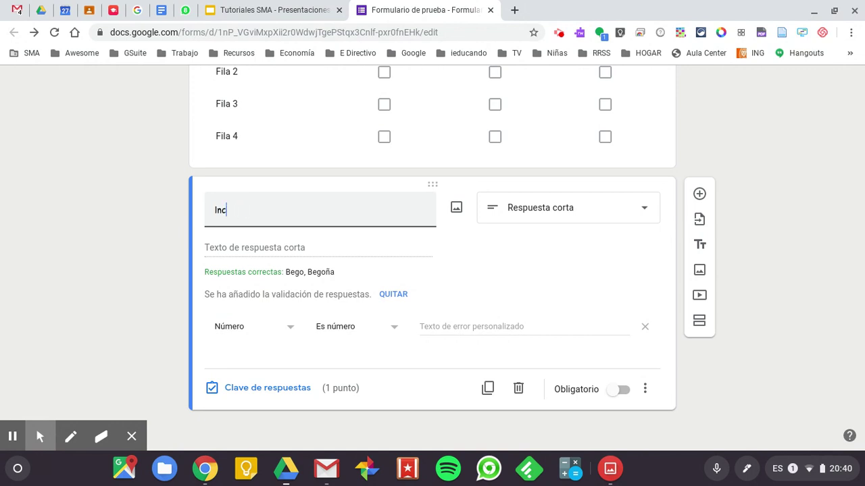
type("idadica mi nombre")
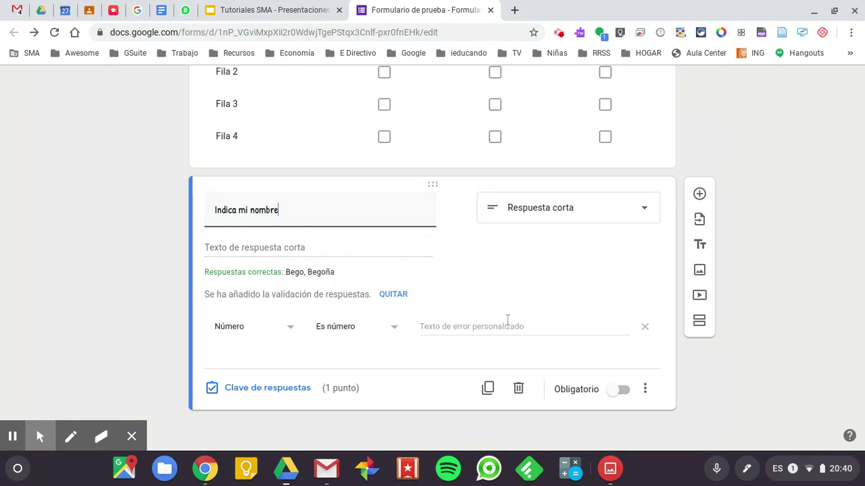
left_click(643, 329)
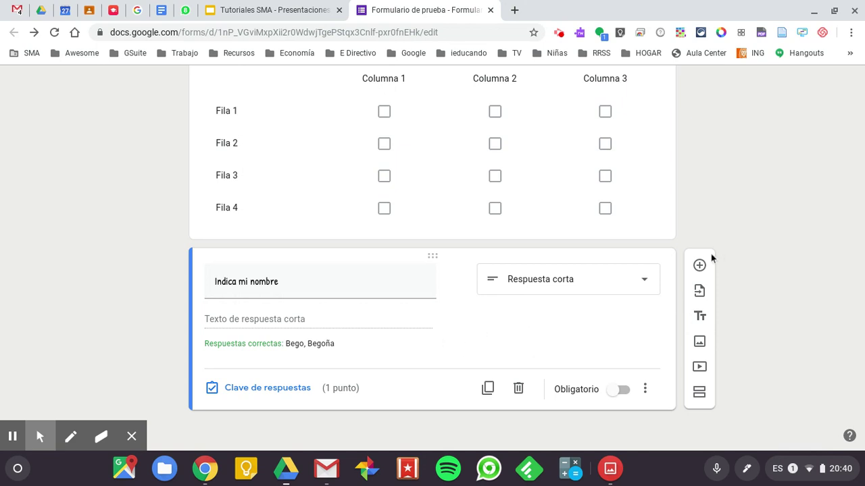
Add a Párrafo question titled "Respuesta de párrafo" after the short-answer question and set its points to 0
left_click(700, 266)
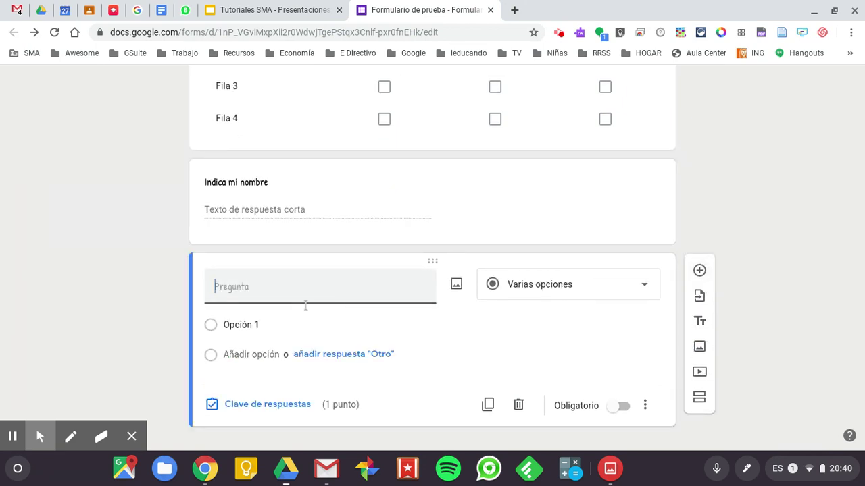
left_click(645, 289)
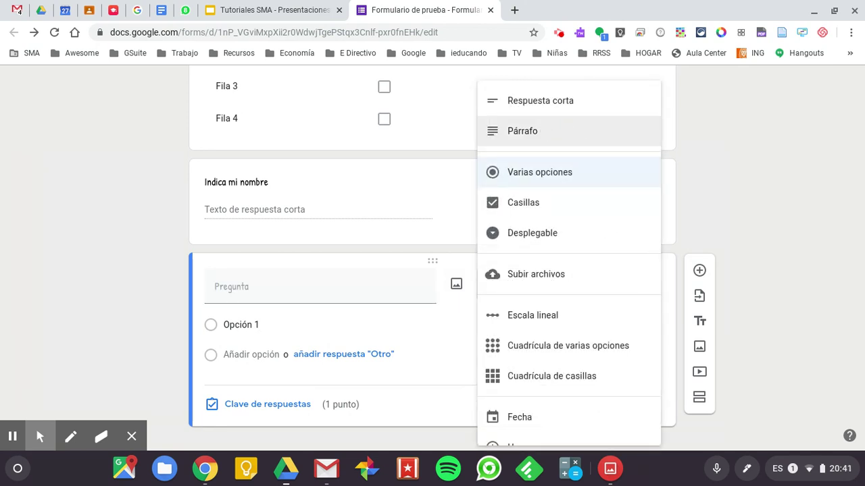
left_click(304, 300)
type("Respuesta de pa")
type("rrafo")
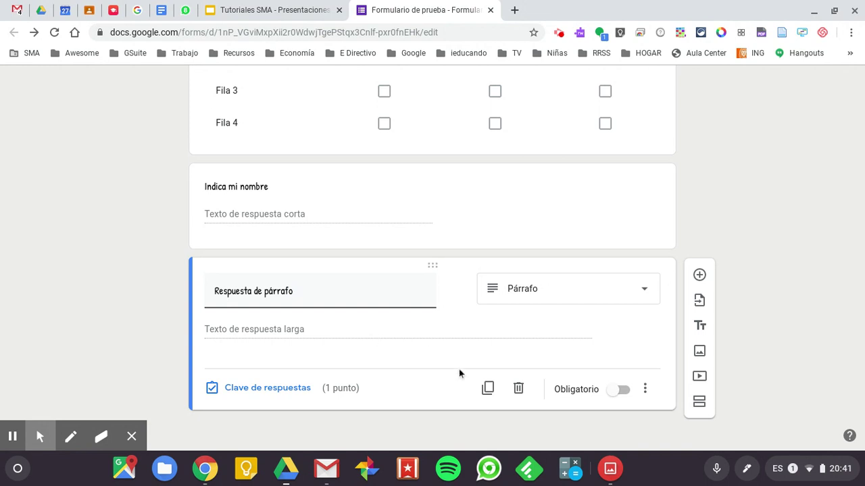
left_click(296, 388)
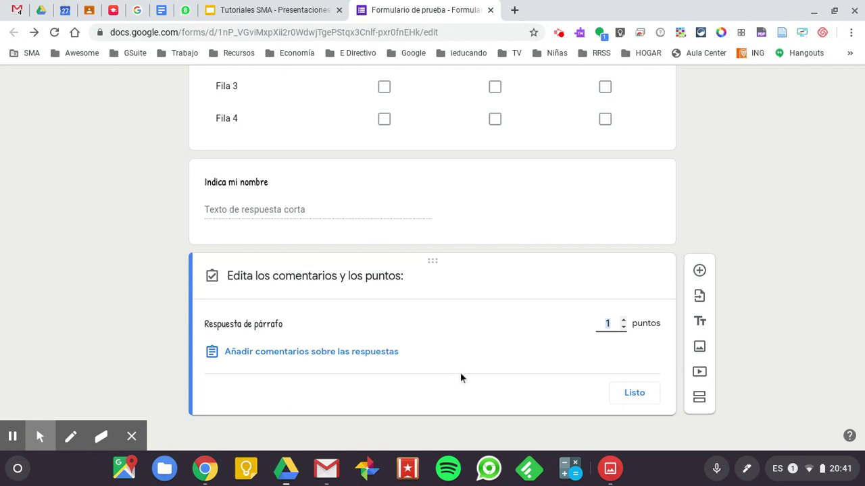
left_click(623, 327)
Preview the form as a respondent and answer the "Elige un color" question with negro
scroll(617, 272, "up", 4)
scroll(618, 272, "up", 15)
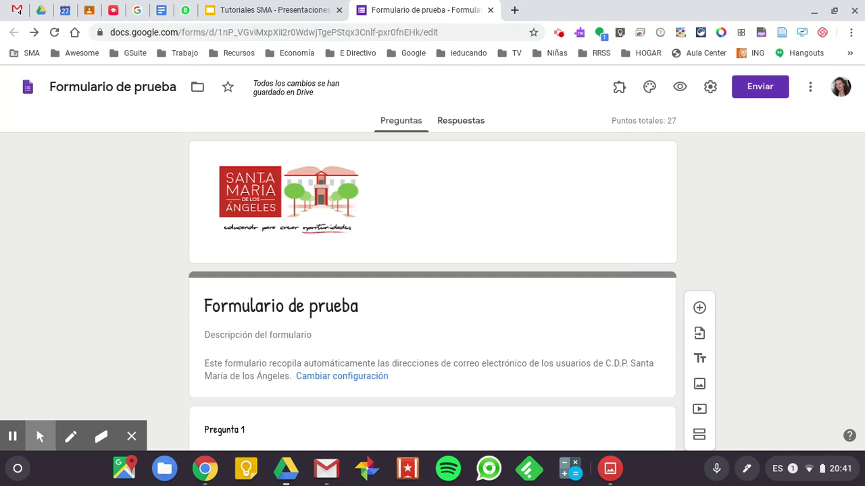
left_click(681, 87)
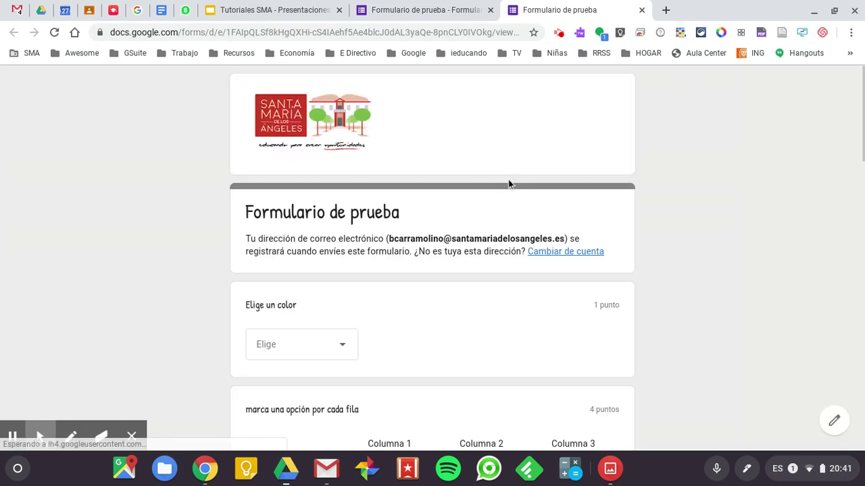
scroll(366, 361, "down", 3)
scroll(367, 363, "up", 3)
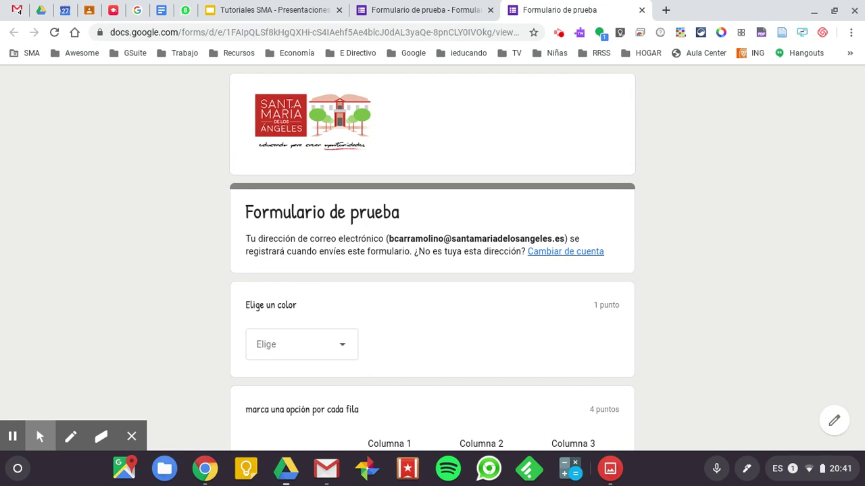
scroll(432, 256, "down", 5)
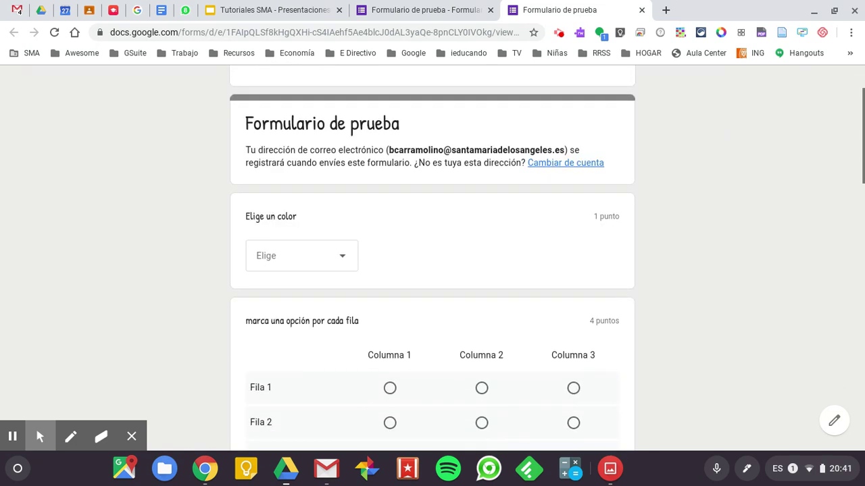
scroll(432, 257, "up", 4)
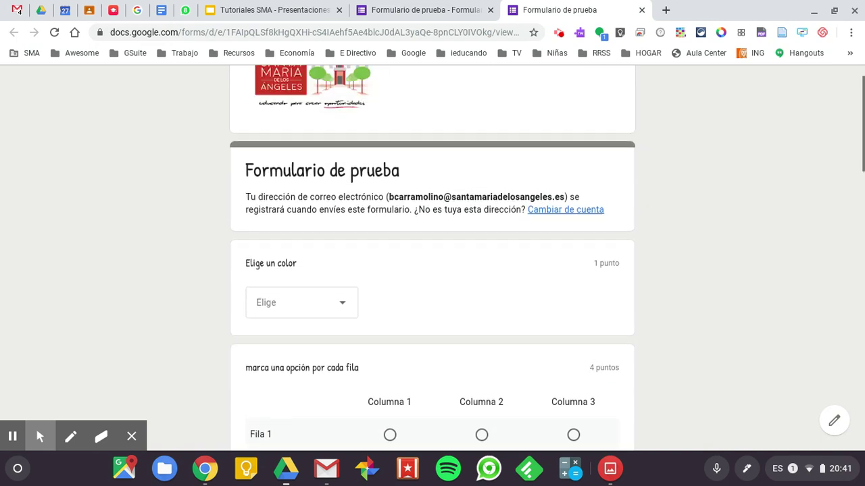
scroll(432, 257, "down", 1)
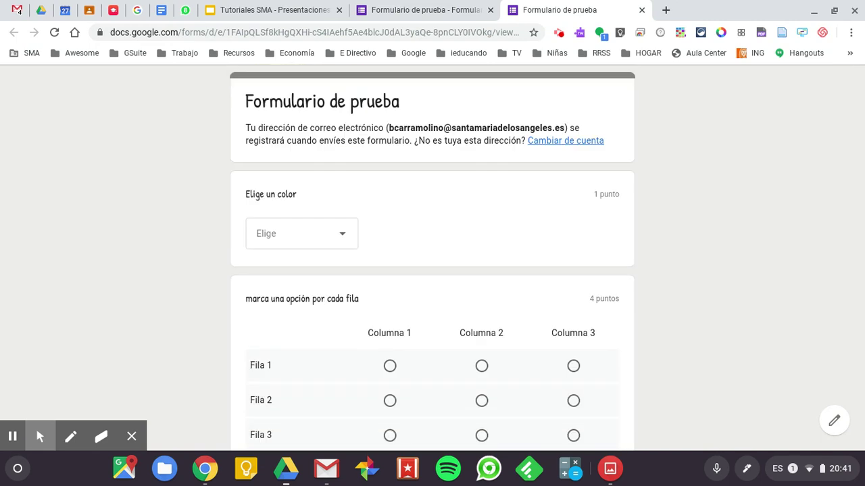
left_click(345, 235)
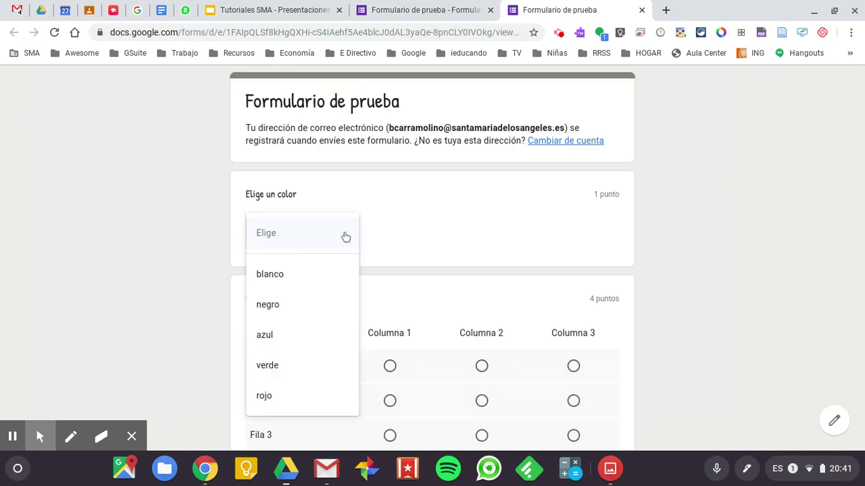
left_click(285, 304)
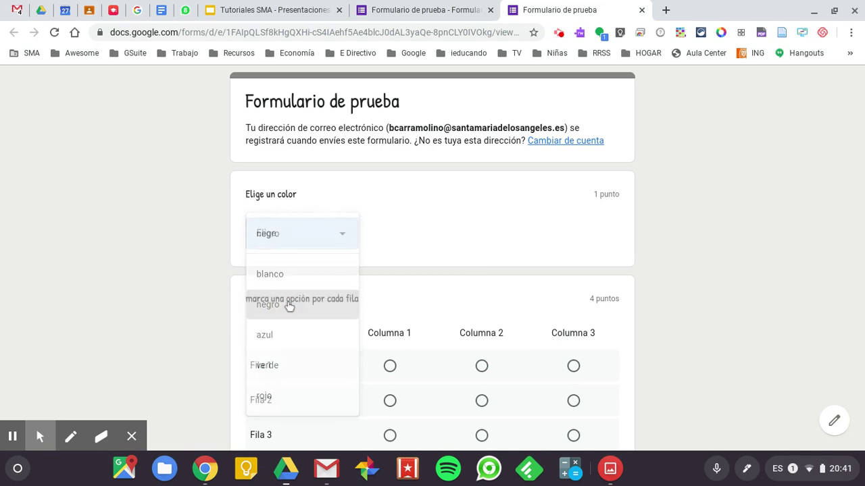
Answer the multiple-choice grid with Columna 2 for Fila 1 and Fila 3, and Columna 3 for Fila 2 and Fila 4
scroll(473, 189, "down", 3)
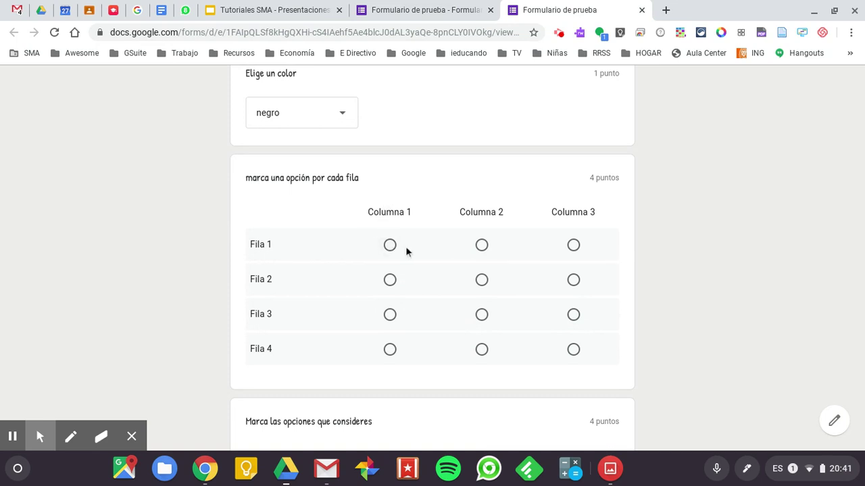
left_click(481, 245)
left_click(389, 281)
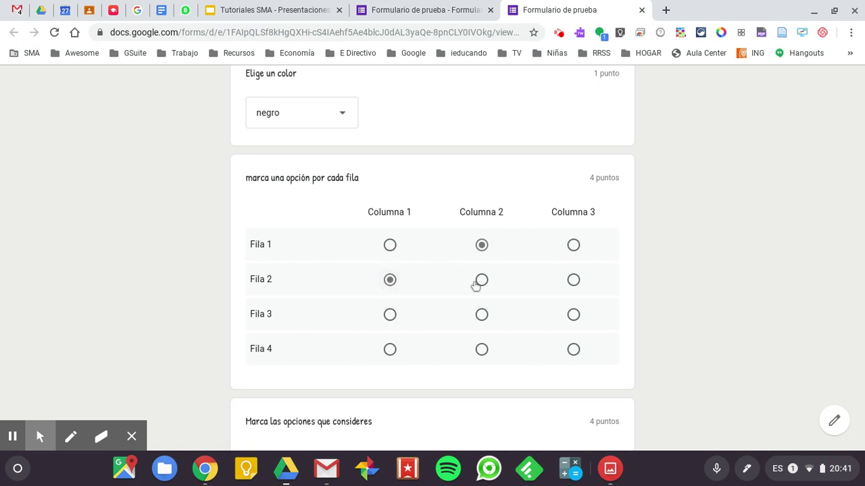
left_click(572, 282)
left_click(481, 315)
left_click(390, 349)
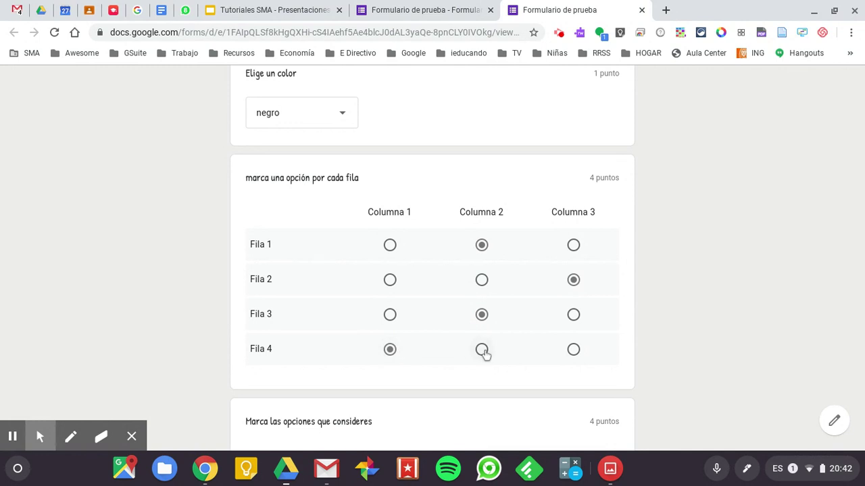
left_click(573, 350)
In the checkbox grid, mark Columna 1 and 2 for Fila 1, all columns for Fila 2, Columna 2 for Fila 3 and Columna 1 for Fila 4
scroll(574, 351, "down", 3)
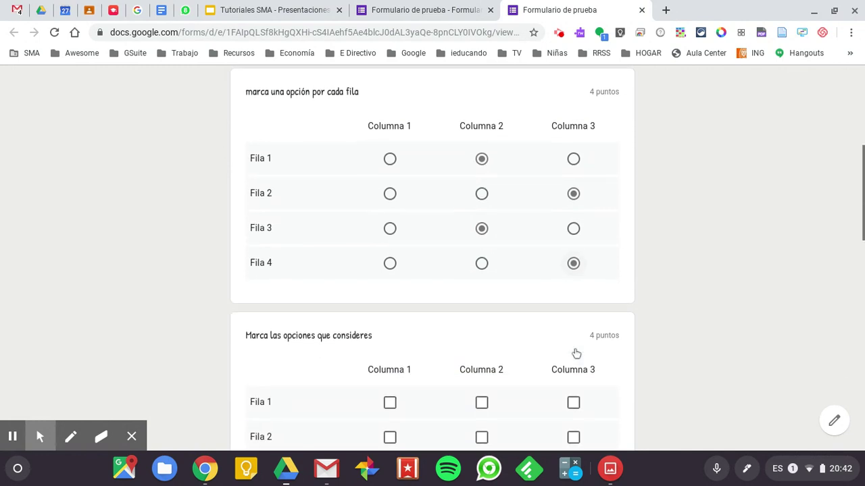
scroll(575, 354, "down", 1)
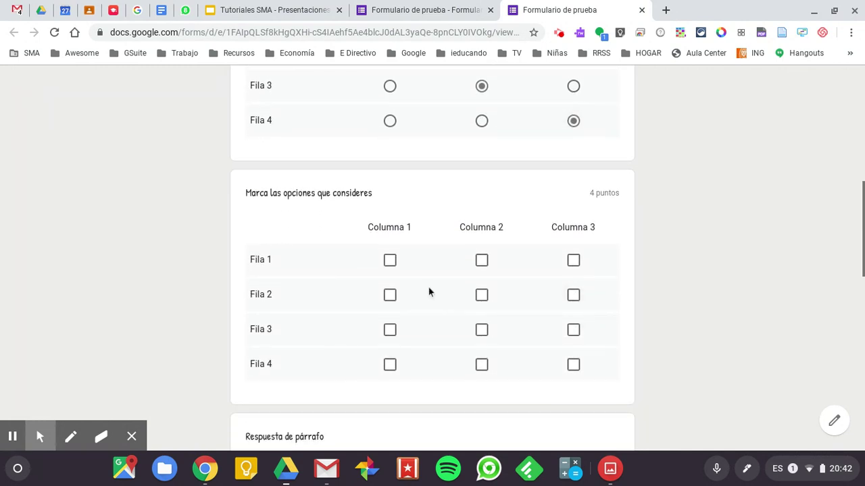
left_click(395, 271)
left_click(485, 269)
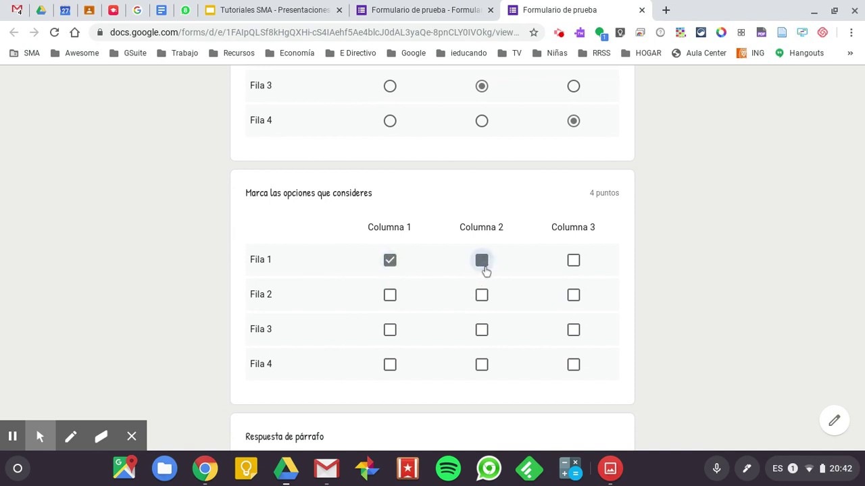
left_click(481, 296)
left_click(574, 296)
left_click(392, 297)
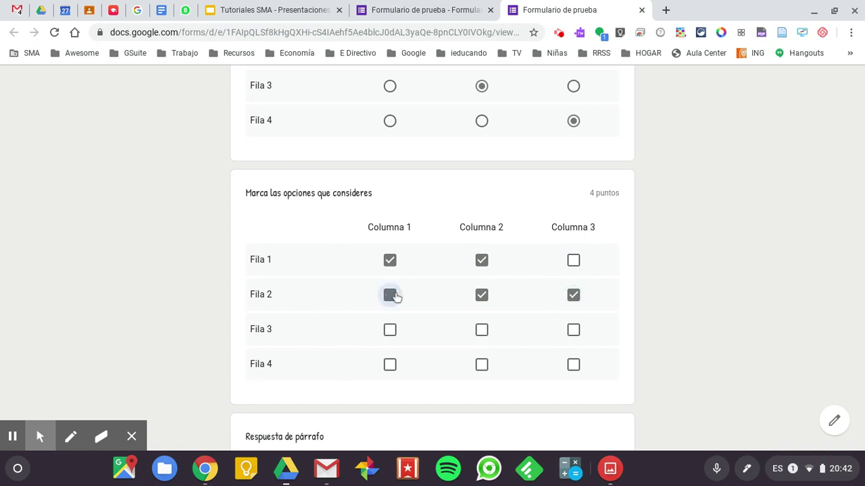
left_click(389, 365)
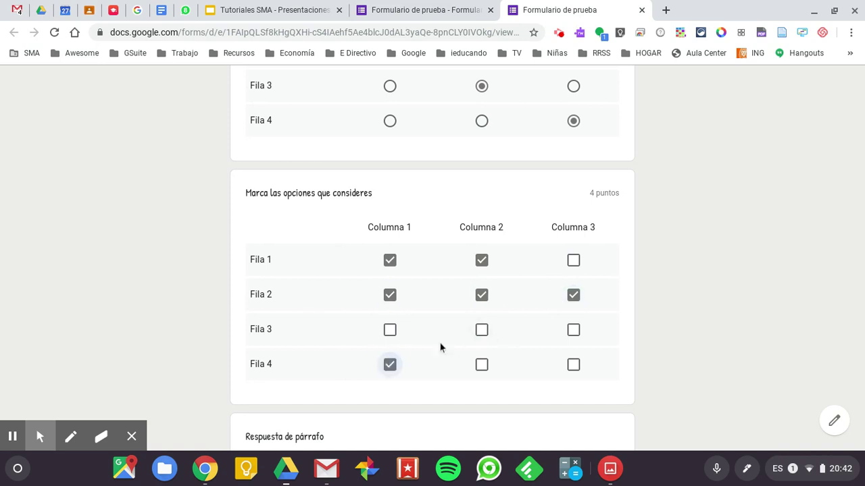
left_click(491, 330)
Answer "Pregunta 2" by leaving only Opción 3 and Opción 4 checked
scroll(492, 329, "down", 3)
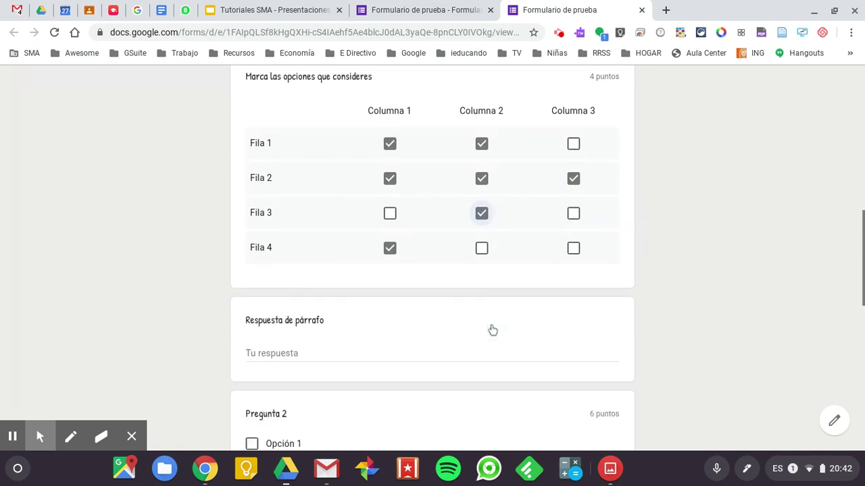
left_click(347, 313)
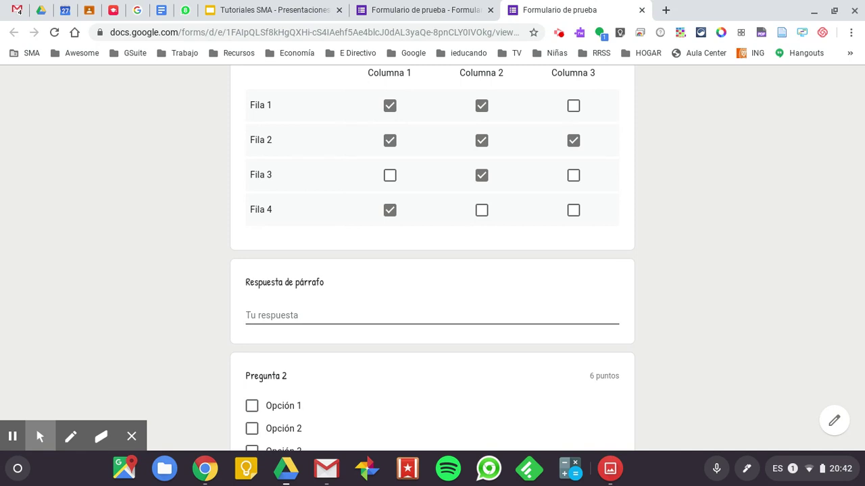
scroll(432, 270, "down", 2)
left_click(251, 284)
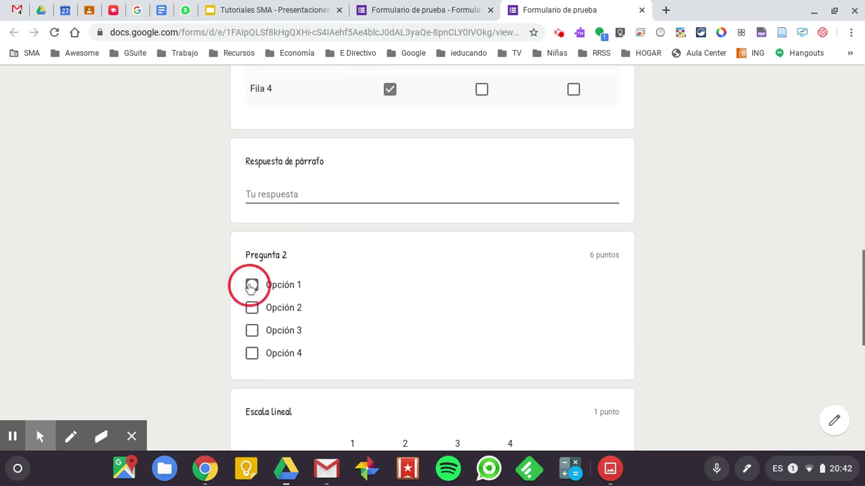
left_click(251, 308)
left_click(251, 330)
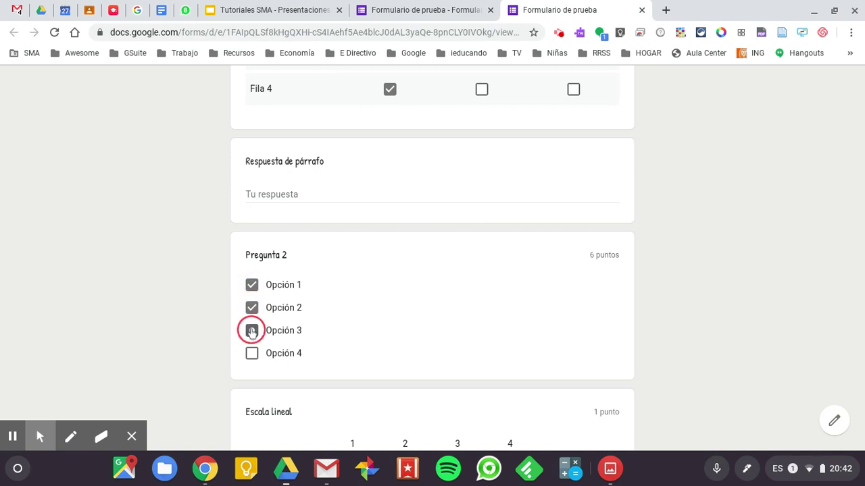
left_click(251, 308)
left_click(251, 285)
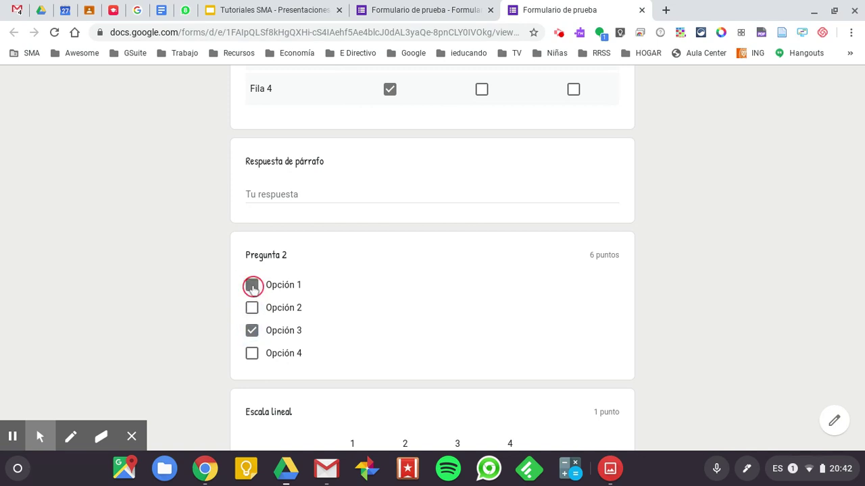
left_click(251, 331)
left_click(252, 353)
left_click(251, 331)
Rate the "Escala lineal" question with 3 on the scale from Muy mal to Muy bien
scroll(357, 310, "down", 3)
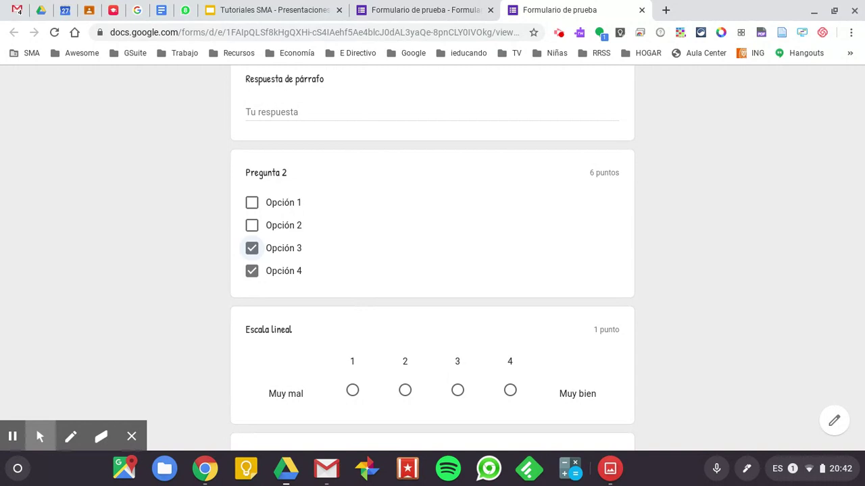
left_click(352, 391)
left_click(458, 390)
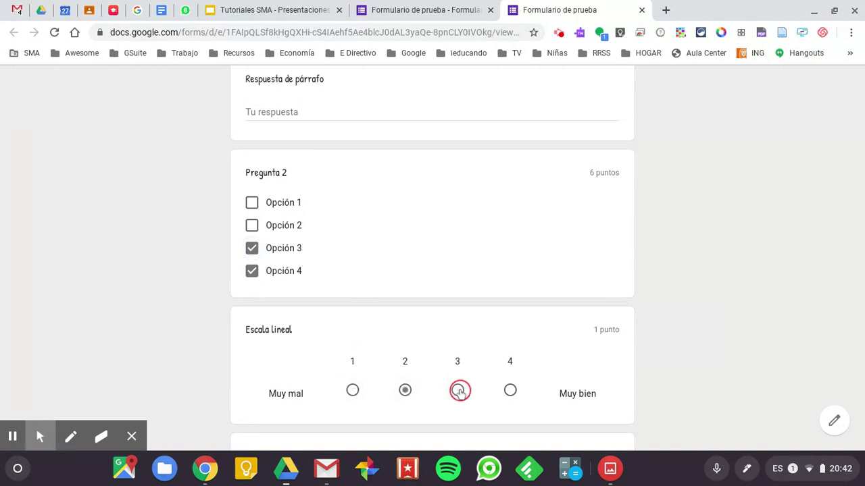
left_click(514, 392)
left_click(406, 392)
left_click(458, 392)
Answer the "Indica mi nombre" question with the respondent's first name
scroll(459, 396, "down", 3)
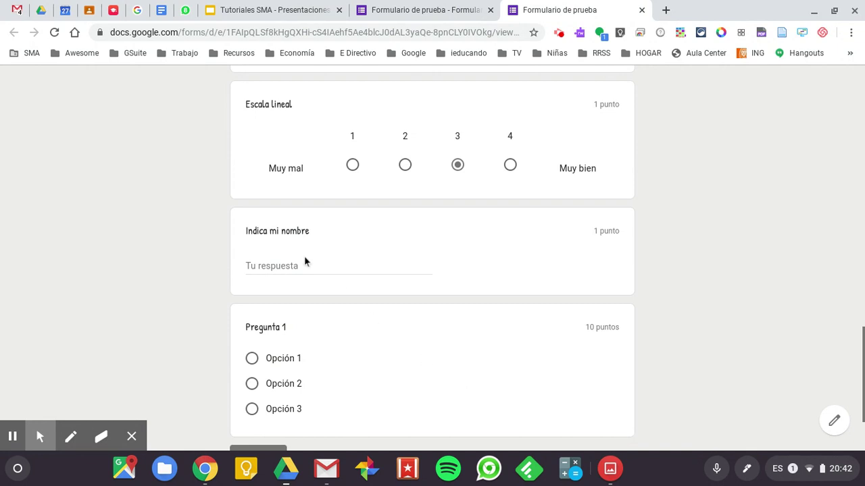
left_click(304, 265)
type("Bego")
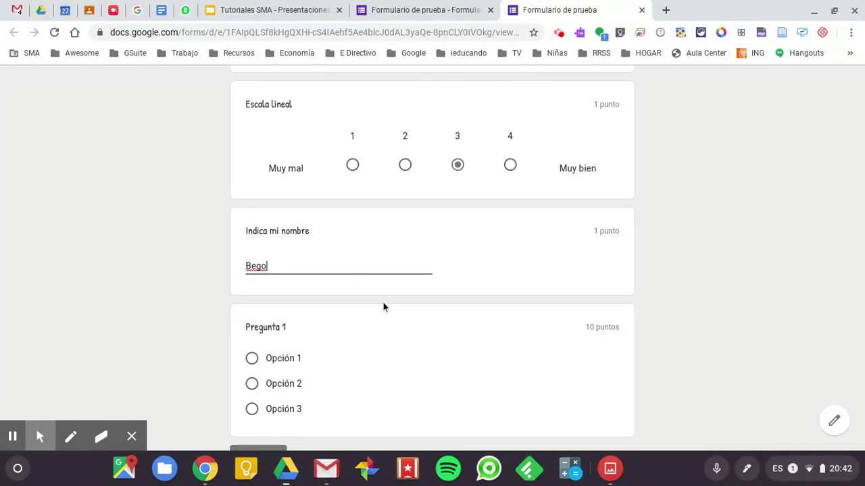
Choose Opción 2 for "Pregunta 1" and submit the form
scroll(382, 304, "down", 1)
left_click(251, 302)
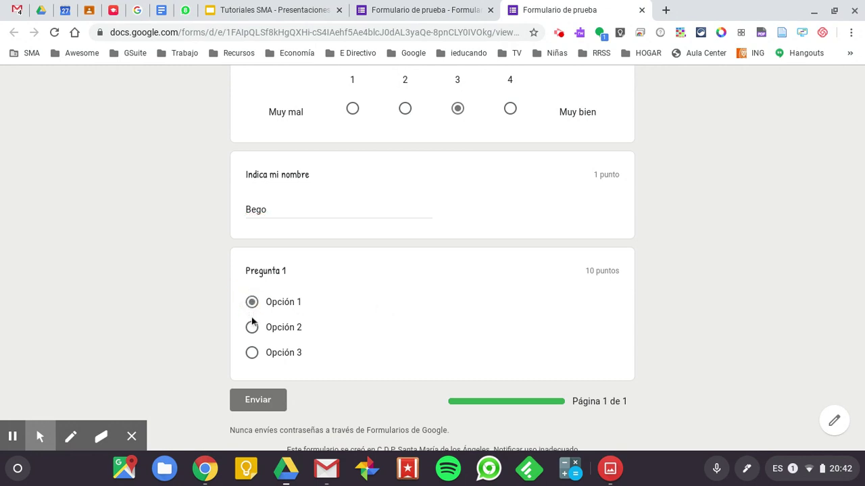
left_click(251, 353)
left_click(252, 304)
left_click(252, 329)
left_click(254, 406)
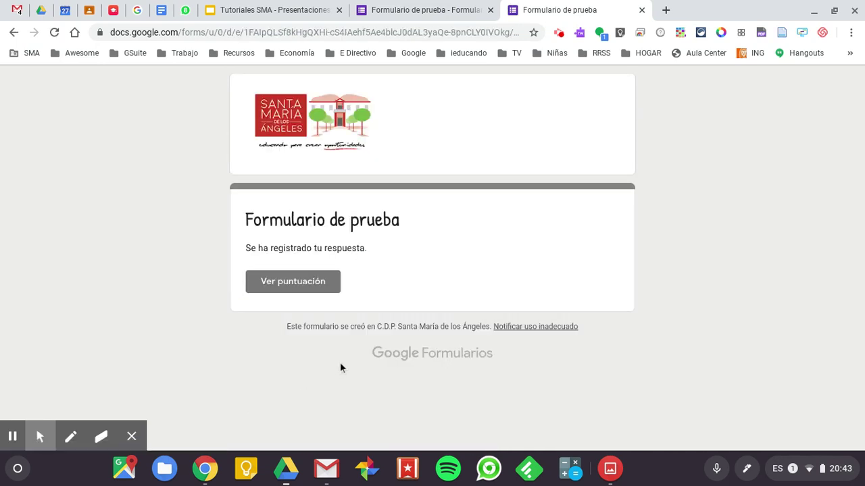
Open the score of the submitted response and examine the total points and the grading of each question
left_click(304, 281)
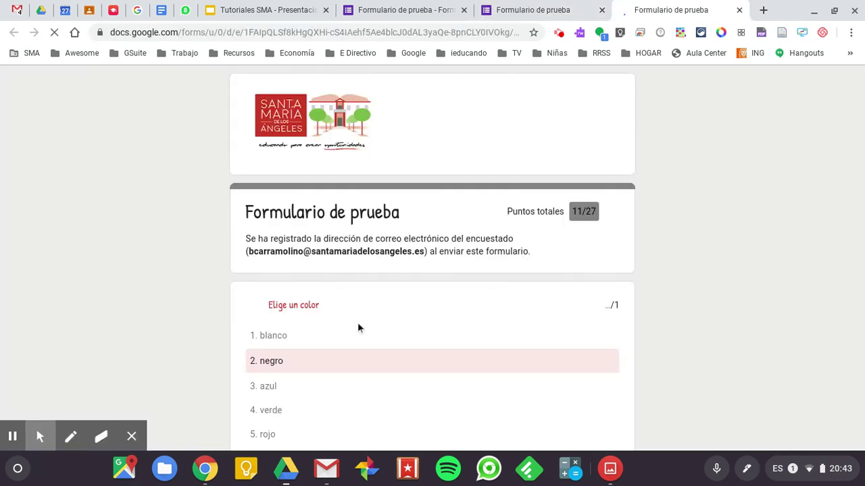
scroll(358, 322, "down", 3)
scroll(358, 322, "up", 1)
scroll(358, 328, "down", 3)
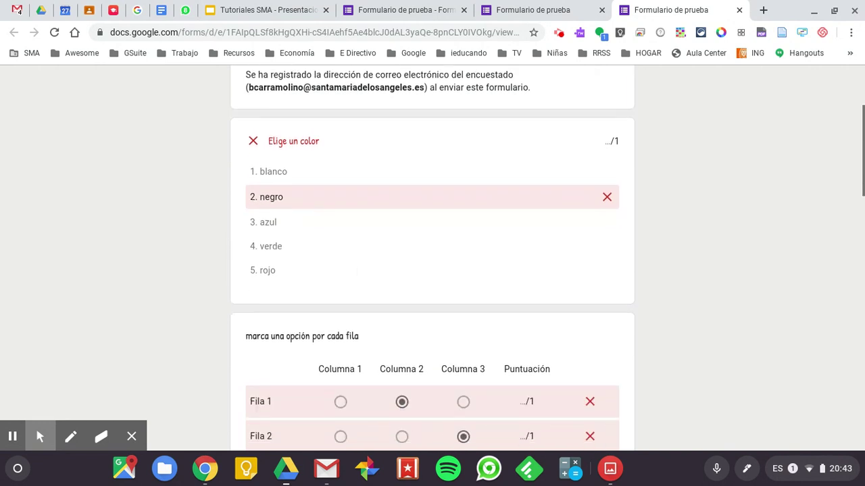
scroll(357, 322, "up", 2)
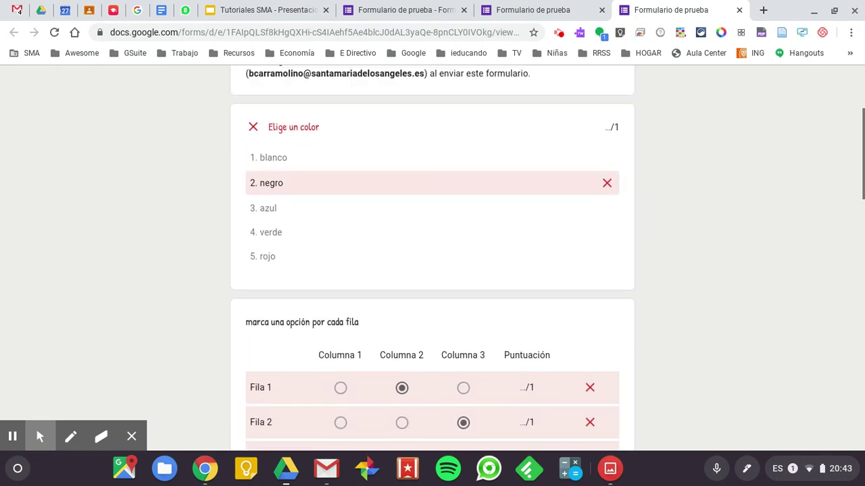
scroll(358, 322, "down", 2)
scroll(358, 322, "up", 4)
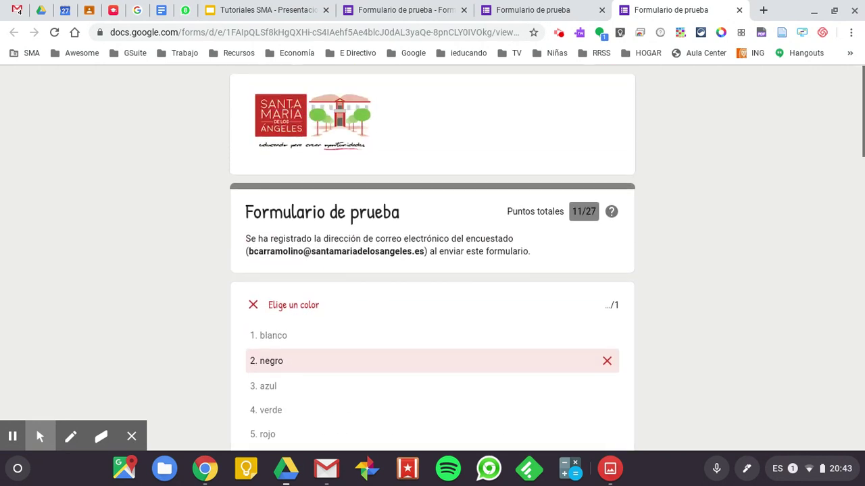
scroll(357, 322, "down", 2)
scroll(357, 322, "down", 1)
scroll(433, 270, "down", 8)
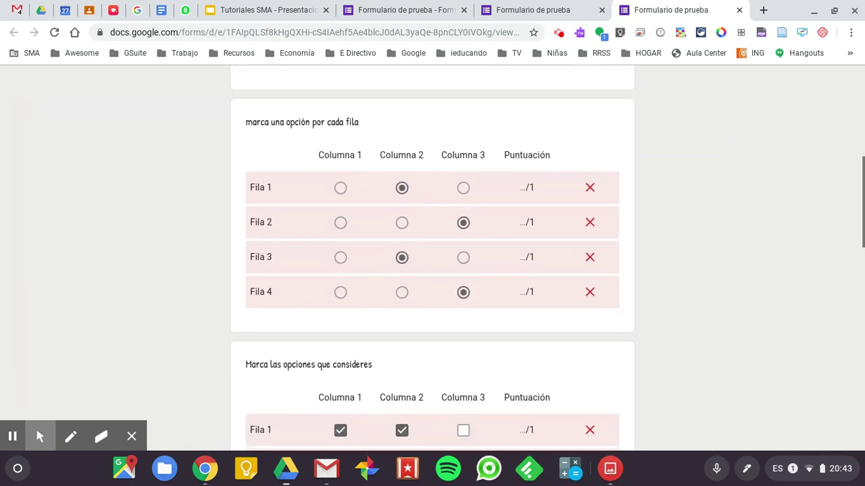
scroll(433, 270, "down", 6)
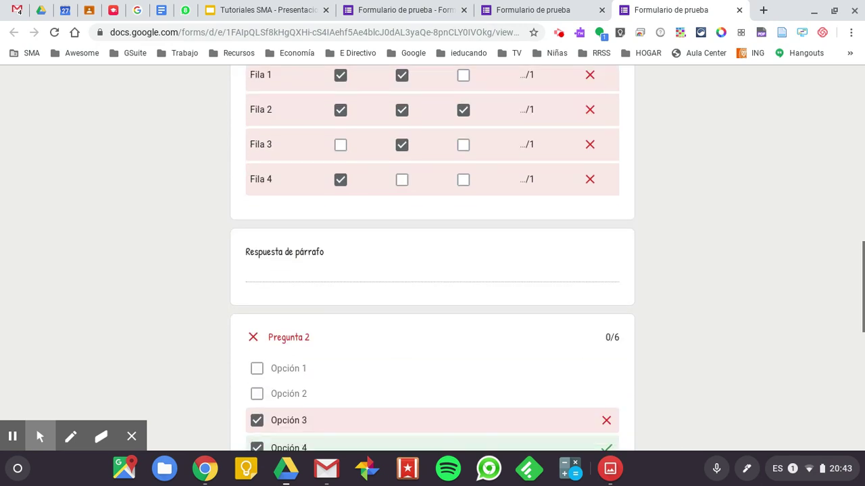
scroll(313, 319, "down", 1)
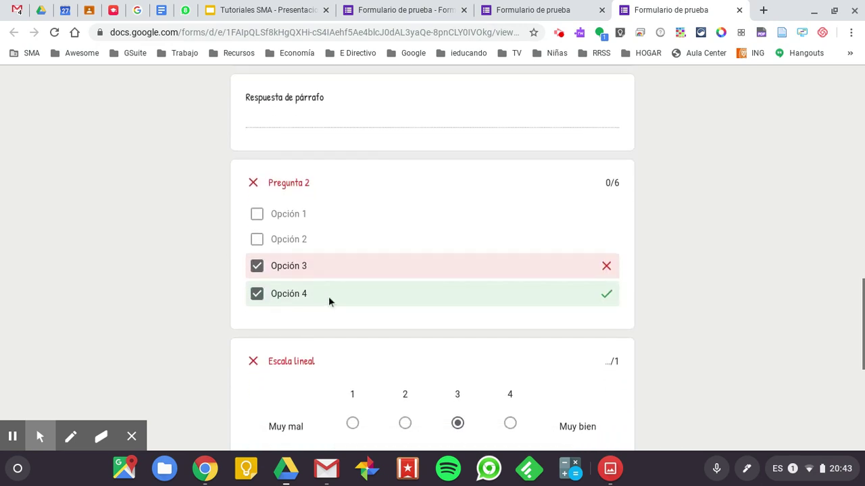
scroll(395, 311, "down", 5)
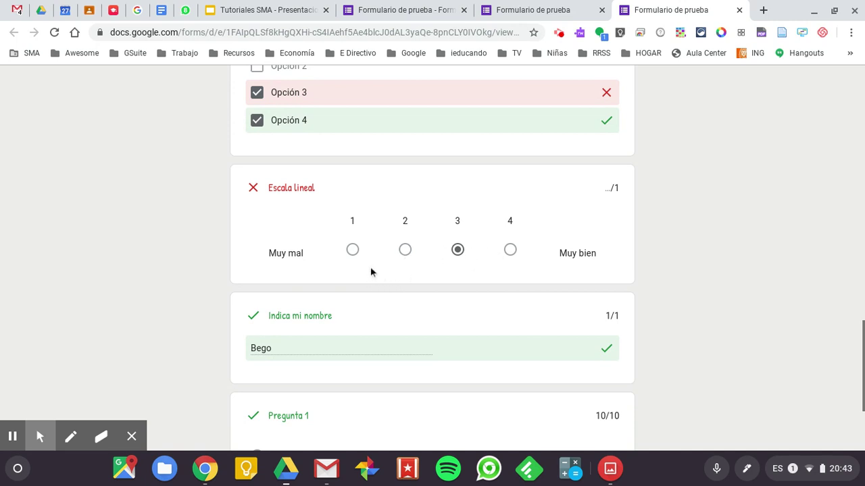
scroll(503, 270, "down", 1)
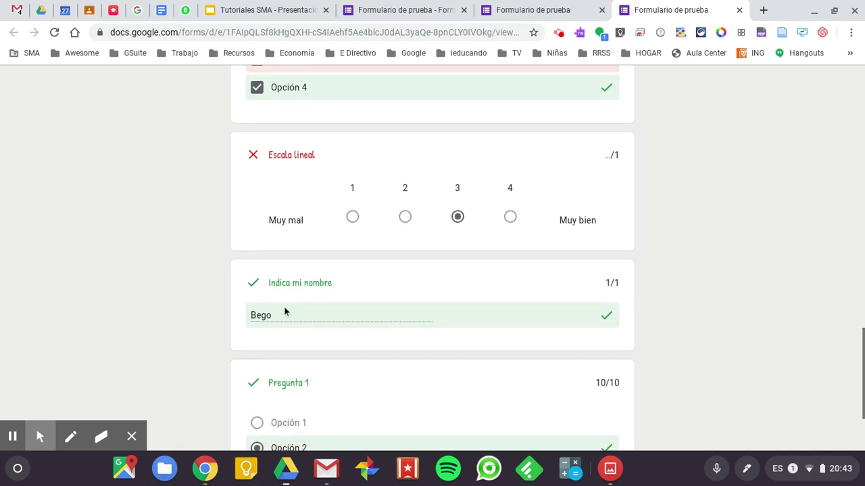
scroll(285, 312, "down", 4)
scroll(284, 309, "up", 20)
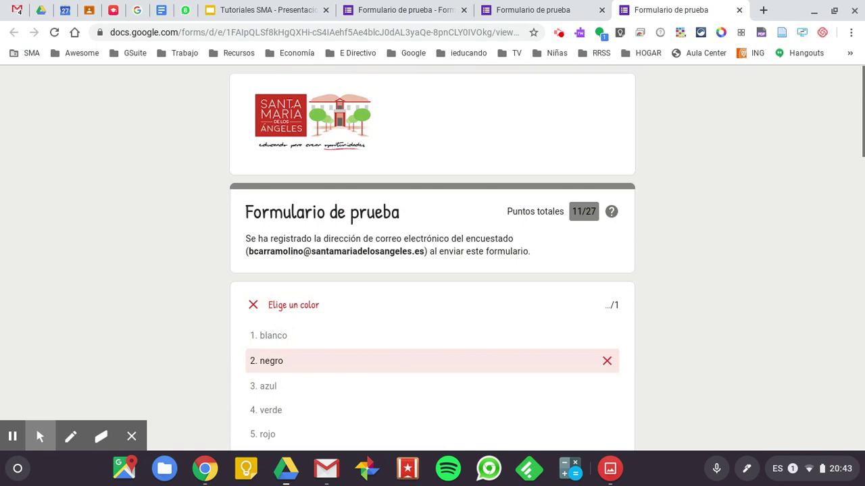
Return to the form editor and try to preview the form again as a respondent
left_click(411, 13)
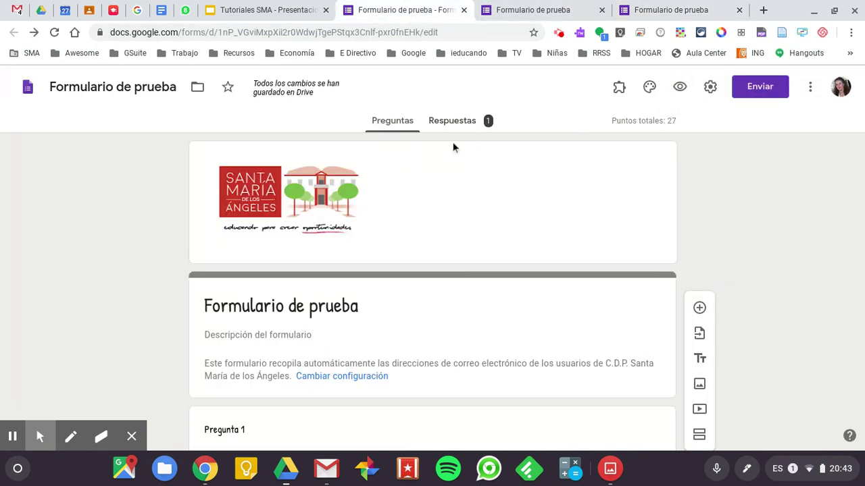
scroll(452, 143, "down", 1)
scroll(689, 129, "up", 2)
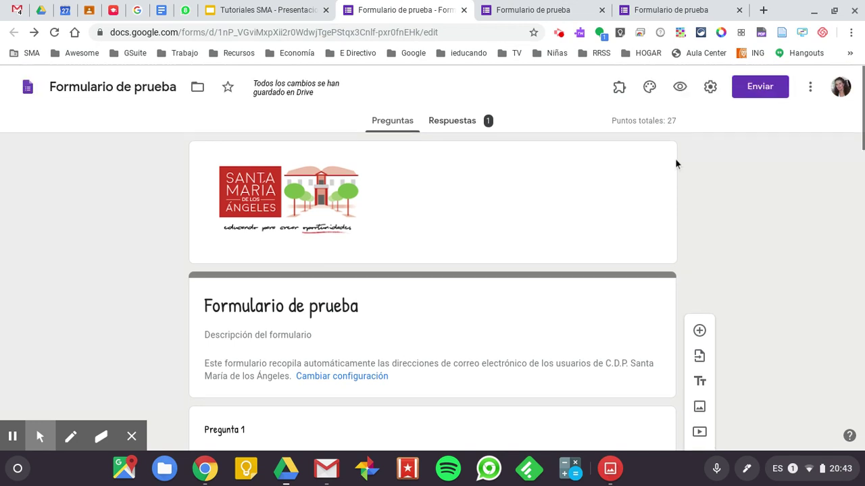
left_click(680, 86)
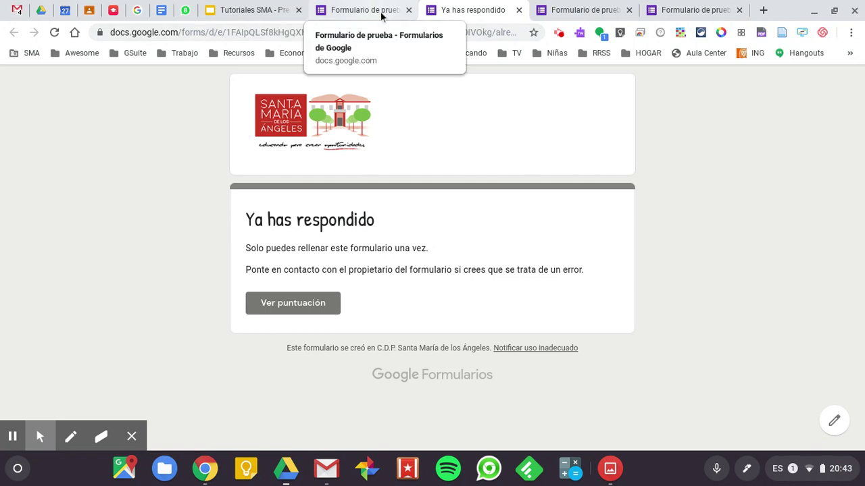
Back in the editor, turn off "Limitar a 1 respuesta" in the form's general settings and save them
left_click(382, 16)
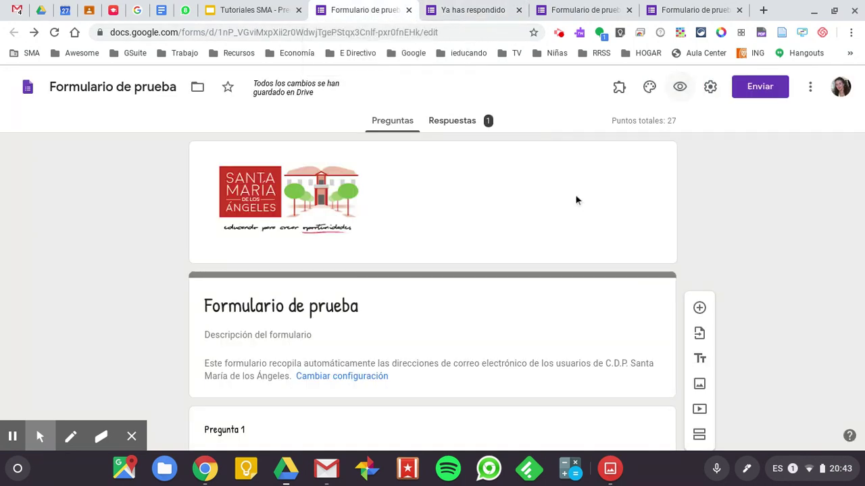
left_click(710, 87)
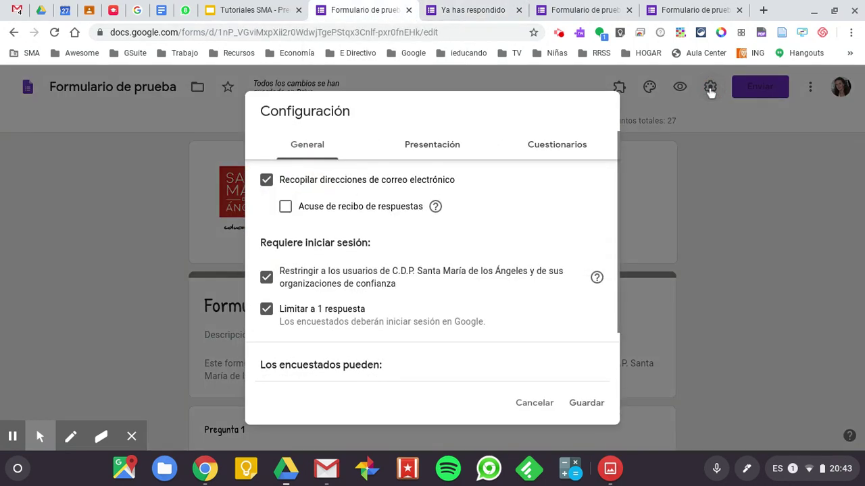
left_click(271, 311)
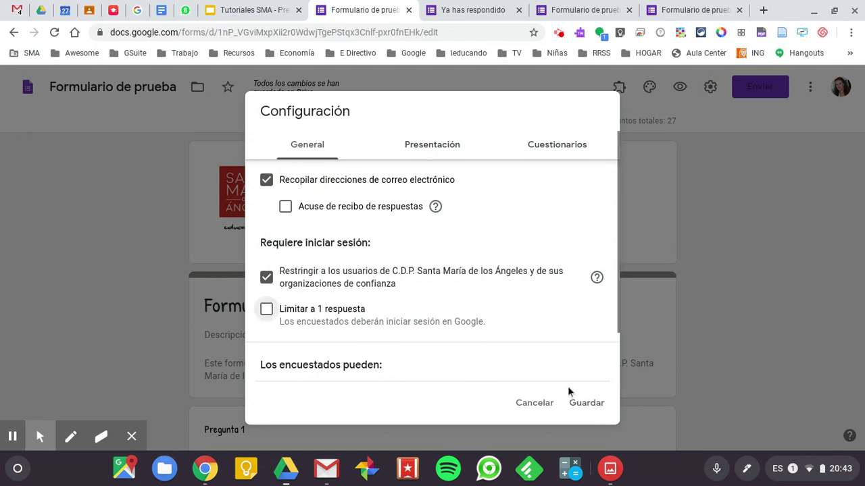
left_click(586, 403)
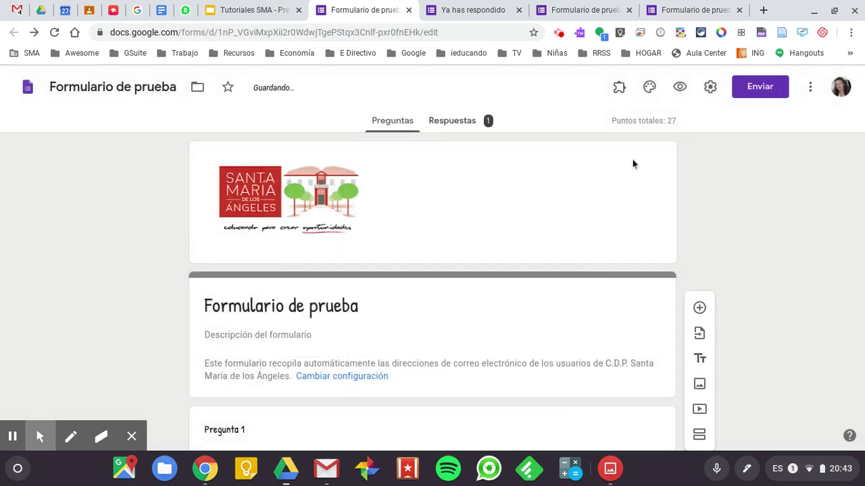
Preview the form again and, in the checkbox grid, mark Columna 1 for Fila 1 and 3, and Columna 2 for Fila 2 and 4
left_click(680, 87)
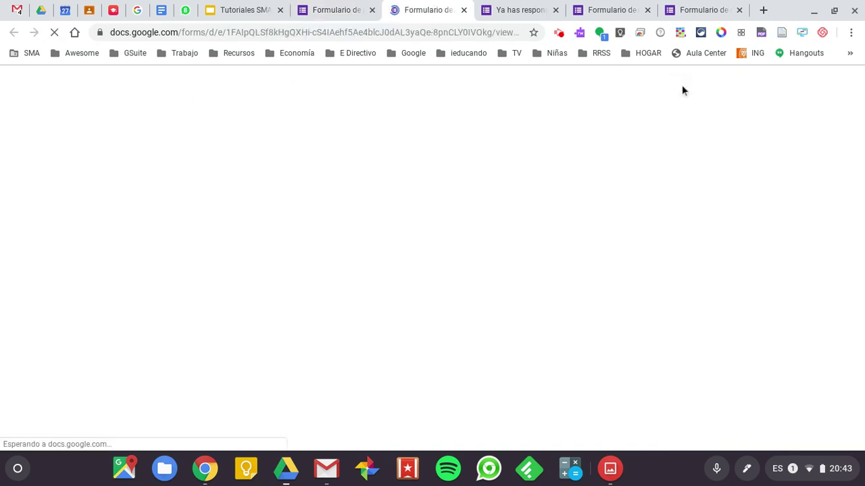
scroll(432, 270, "down", 1)
scroll(449, 285, "down", 1)
left_click(391, 233)
left_click(482, 268)
left_click(390, 302)
left_click(481, 337)
Answer the "Elige un color" question with negro in the new response
scroll(482, 344, "down", 3)
left_click(349, 228)
left_click(290, 292)
Answer "Respuesta de párrafo" with "Inoiavnaiev" and check Opción 1 and Opción 2 in "Pregunta 2"
scroll(289, 293, "down", 2)
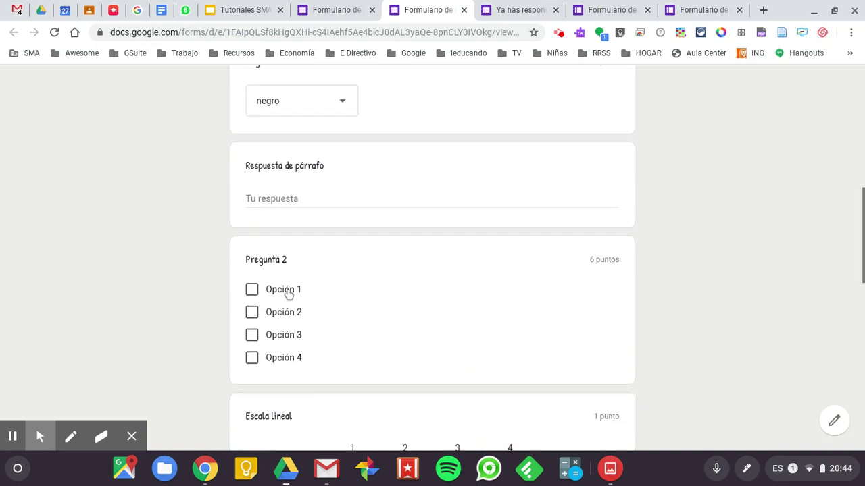
left_click(302, 198)
type("Inoiavnaiev")
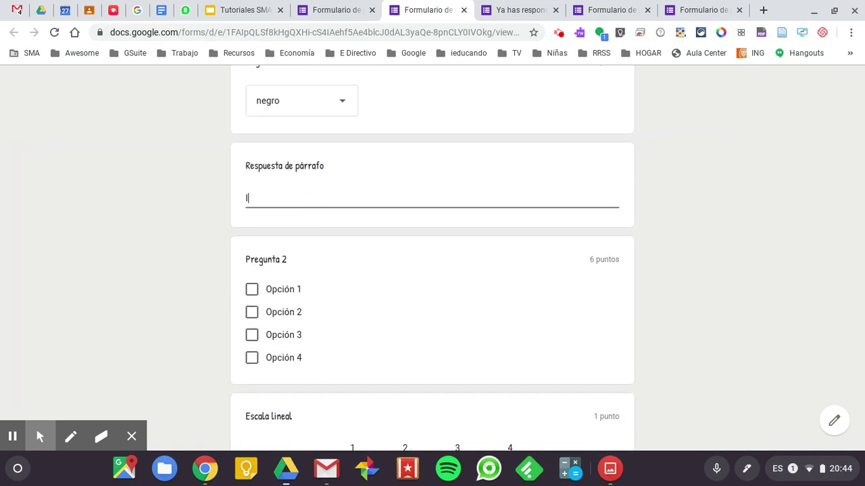
left_click(251, 289)
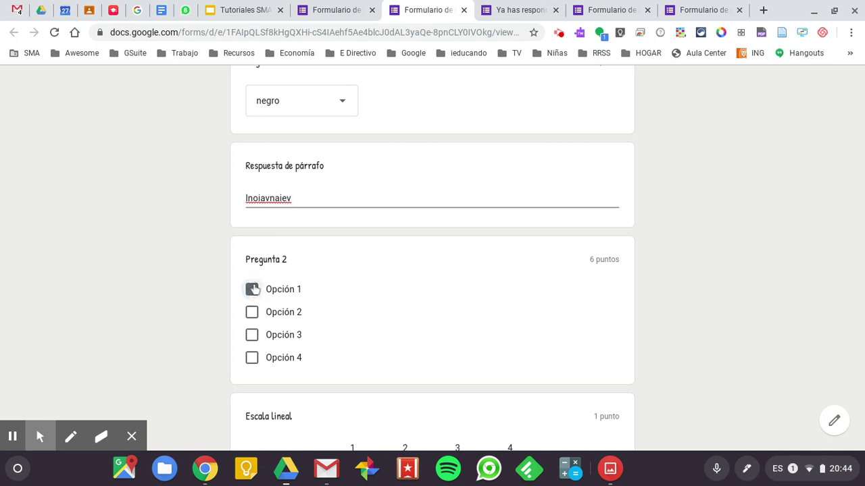
left_click(251, 312)
Answer the "marca una opción por cada fila" grid with Columna 1 for Fila 1 and 3, and Columna 2 for Fila 2 and 4
scroll(254, 314, "down", 3)
scroll(255, 316, "down", 1)
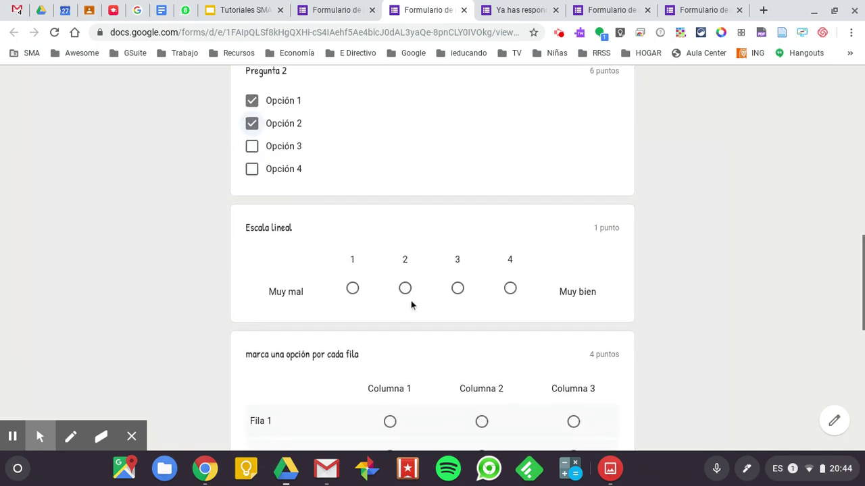
scroll(459, 293, "down", 1)
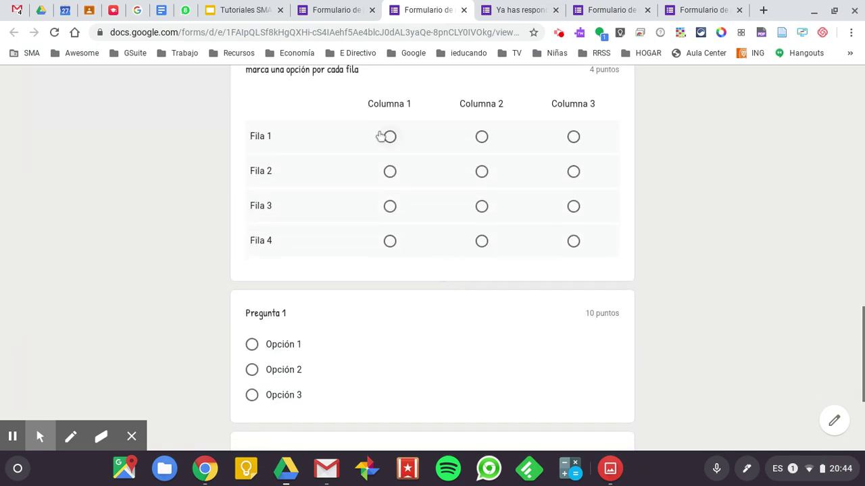
left_click(391, 138)
left_click(482, 172)
left_click(389, 206)
left_click(481, 241)
scroll(482, 244, "down", 2)
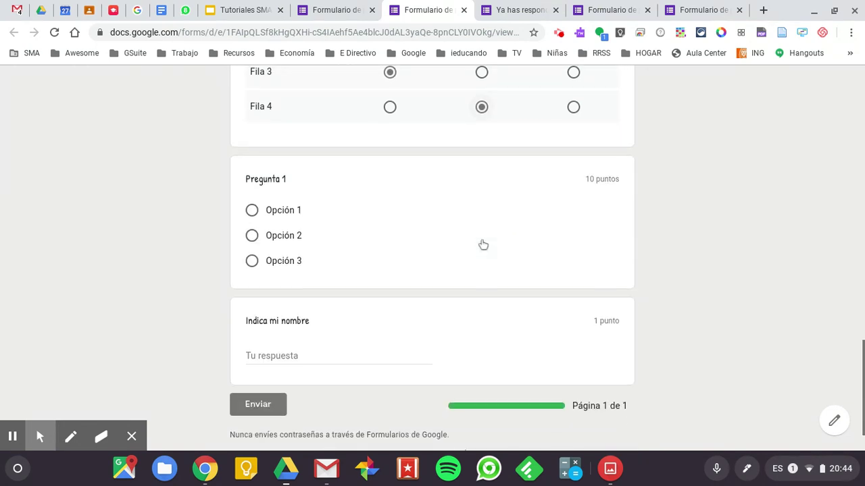
Answer "Pregunta 1" with Opción 2, enter the first name under "Indica mi nombre", and submit the response
left_click(251, 236)
left_click(299, 354)
type("bgoñ")
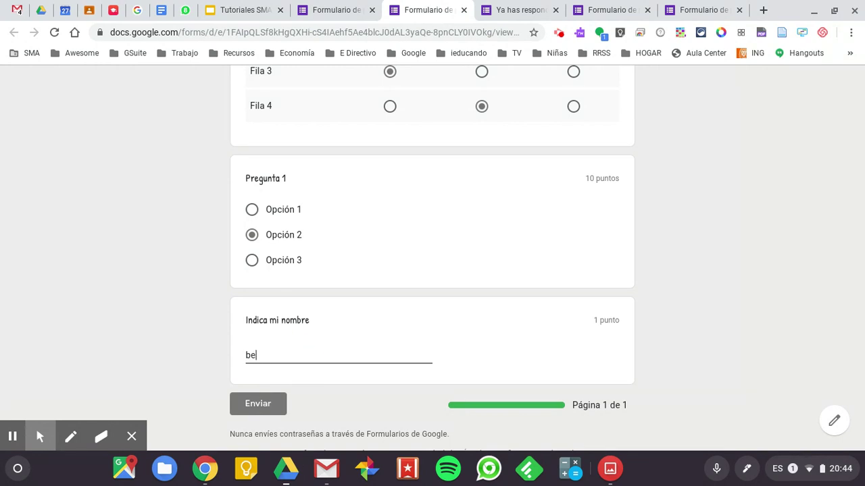
left_click(263, 405)
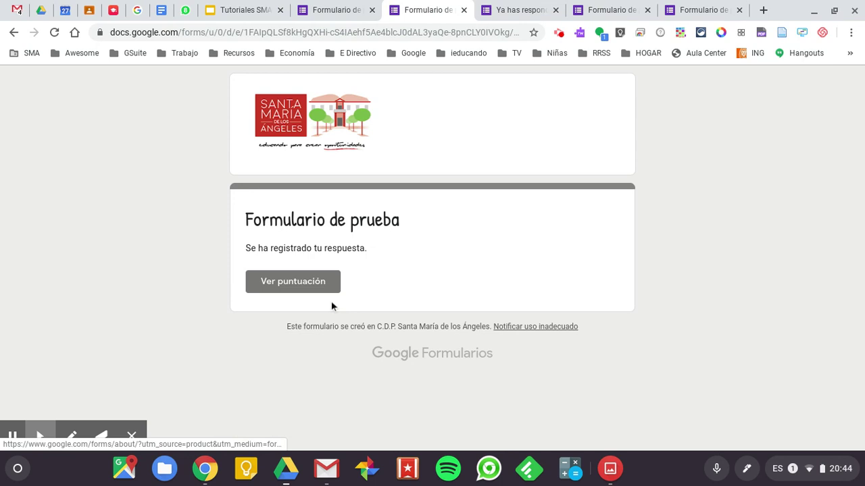
Open the score of the submitted response and review the grading of every question
left_click(308, 284)
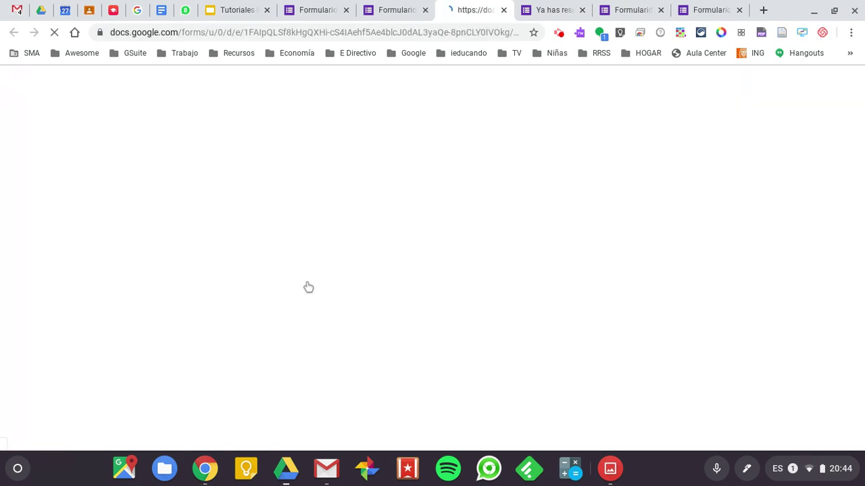
scroll(433, 270, "down", 5)
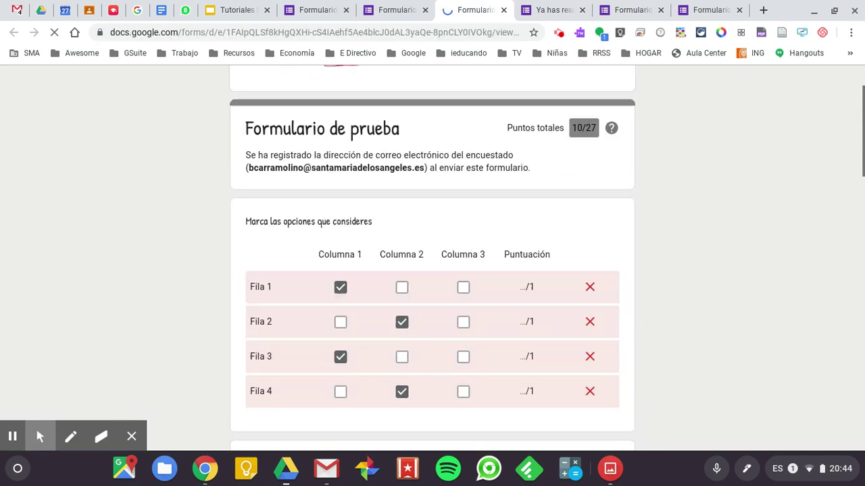
scroll(432, 257, "down", 15)
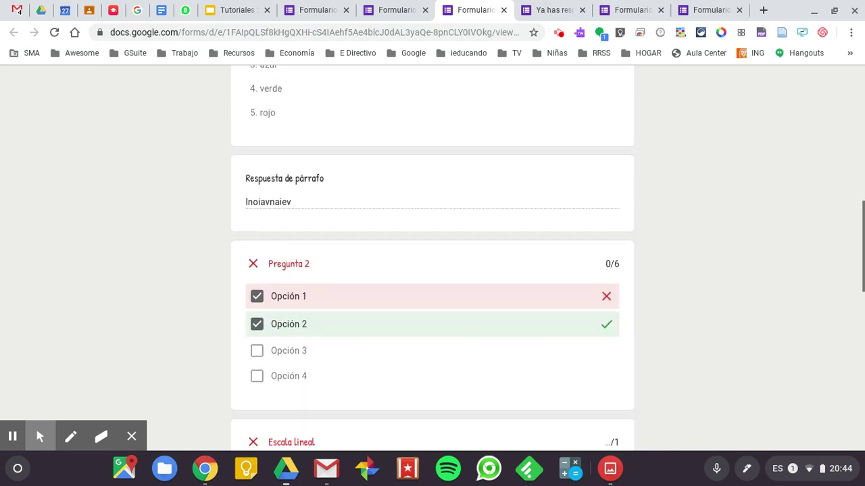
scroll(433, 257, "down", 2)
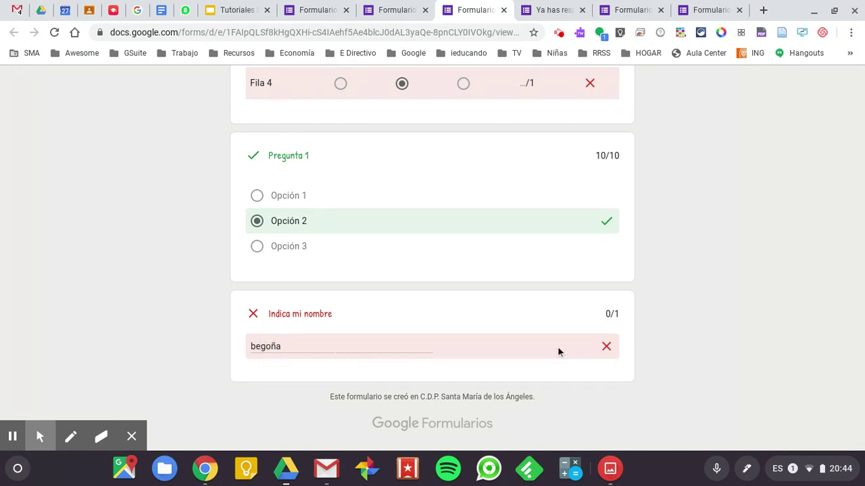
scroll(585, 348, "up", 4)
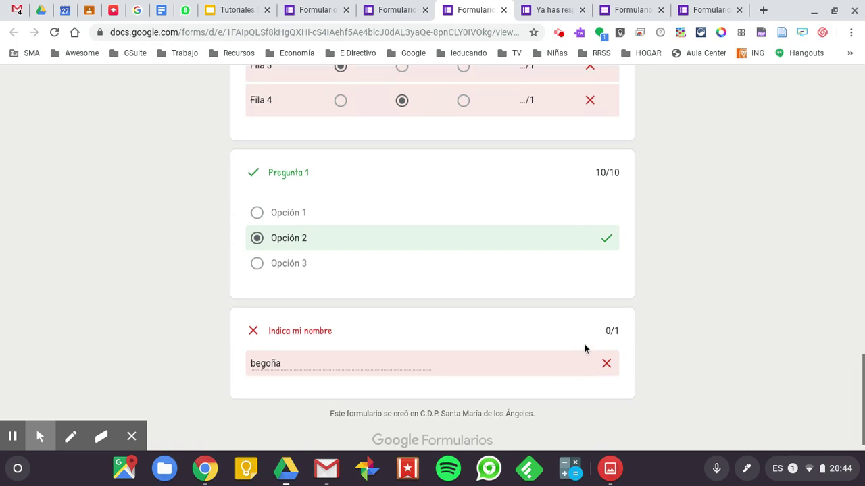
scroll(432, 260, "up", 15)
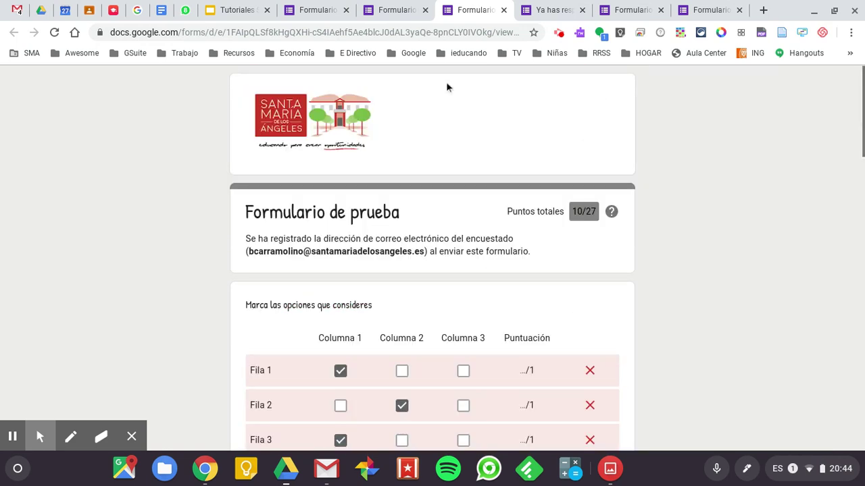
Return to the form editor and look through the existing questions down to the end of the form
left_click(334, 10)
scroll(385, 230, "down", 2)
scroll(385, 227, "up", 2)
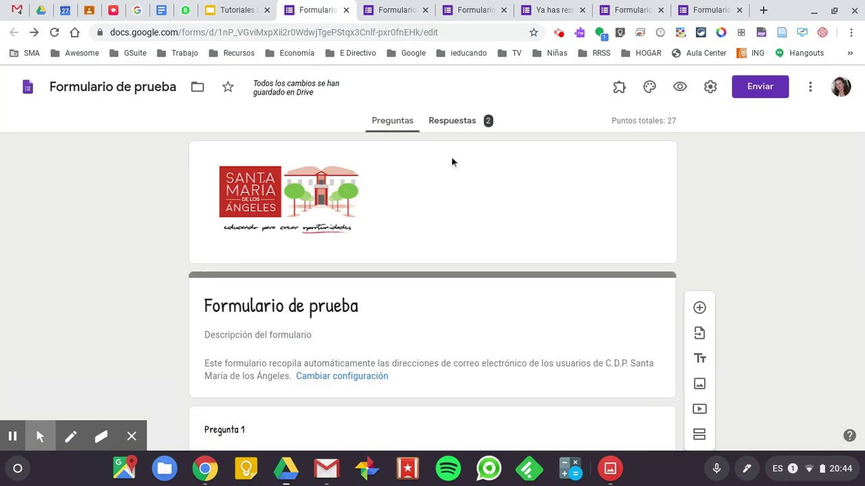
scroll(429, 329, "down", 15)
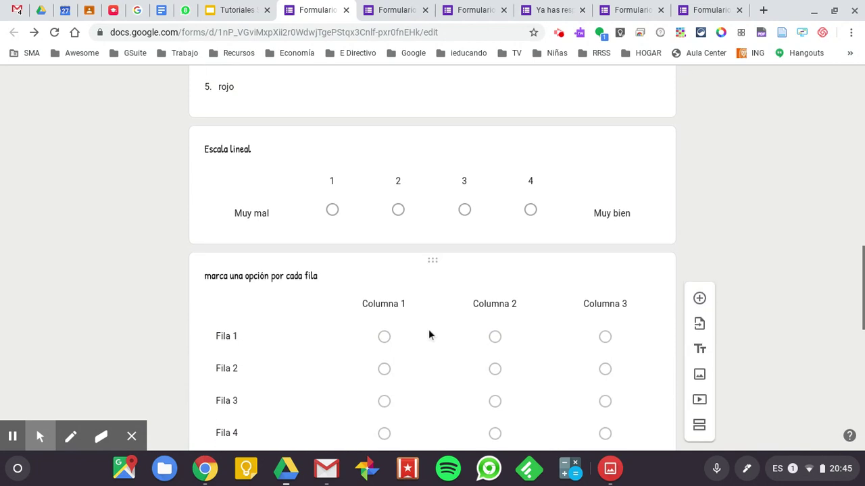
scroll(428, 329, "up", 12)
scroll(428, 329, "up", 3)
scroll(428, 329, "down", 6)
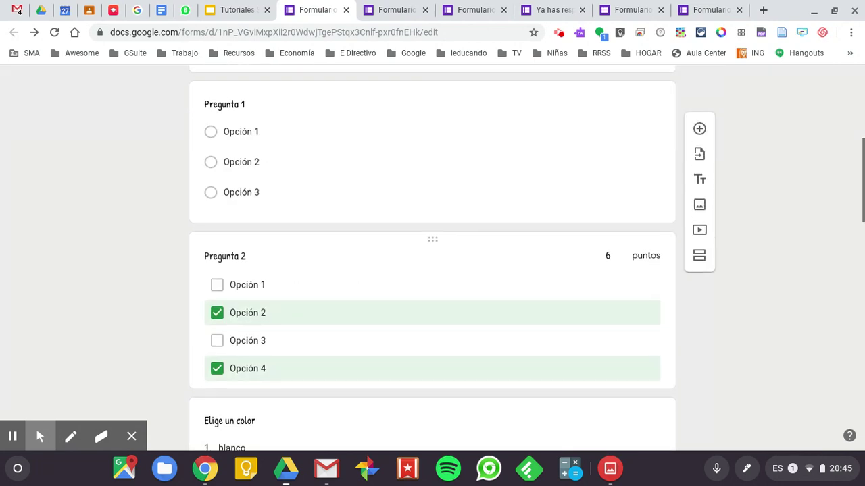
scroll(428, 329, "up", 1)
scroll(428, 329, "down", 5)
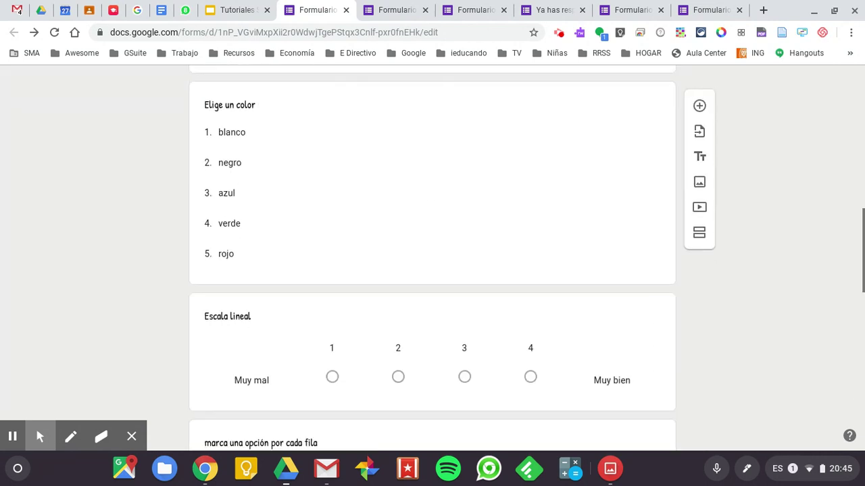
scroll(429, 329, "down", 10)
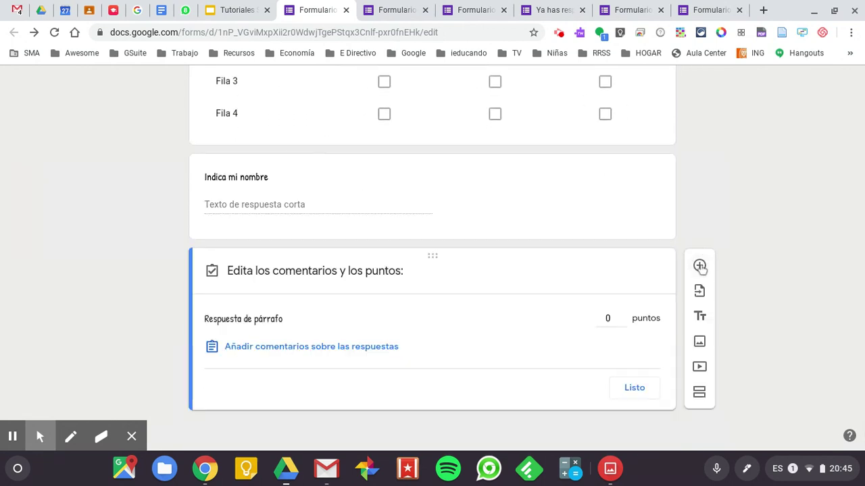
Add a new multiple-choice question and insert the white dog photo found by searching Google images for "perro"
left_click(699, 267)
mouse_move(458, 269)
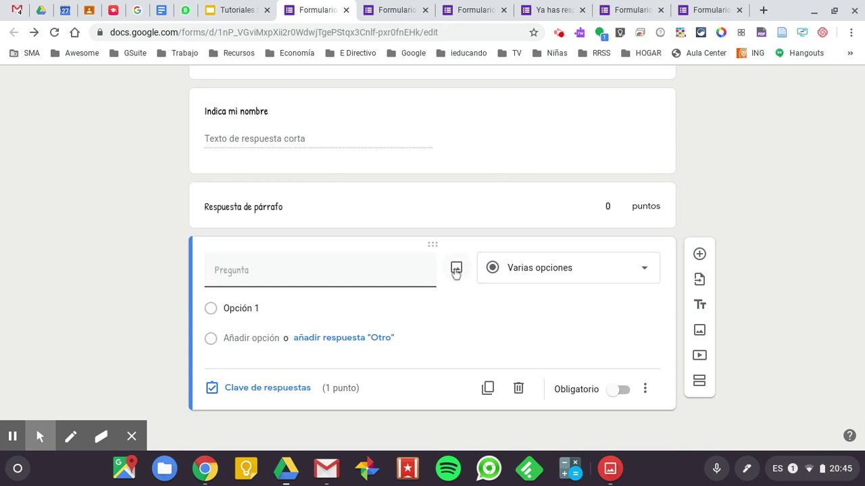
left_click(456, 268)
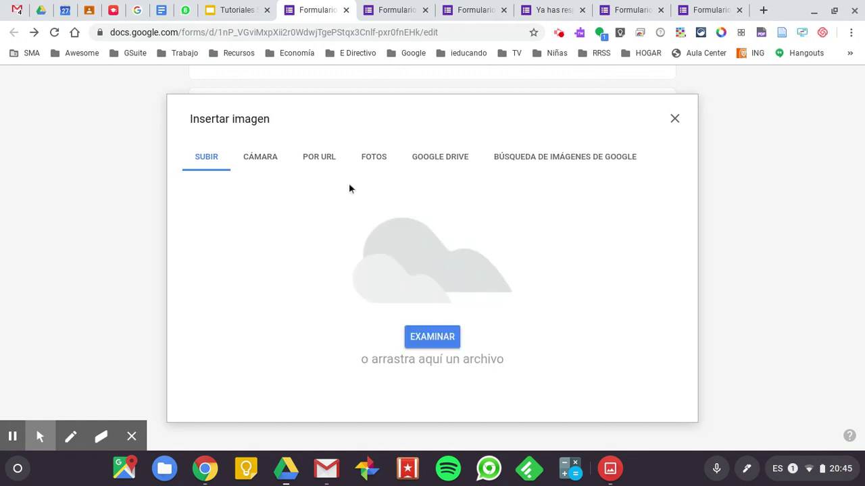
left_click(376, 162)
left_click(545, 161)
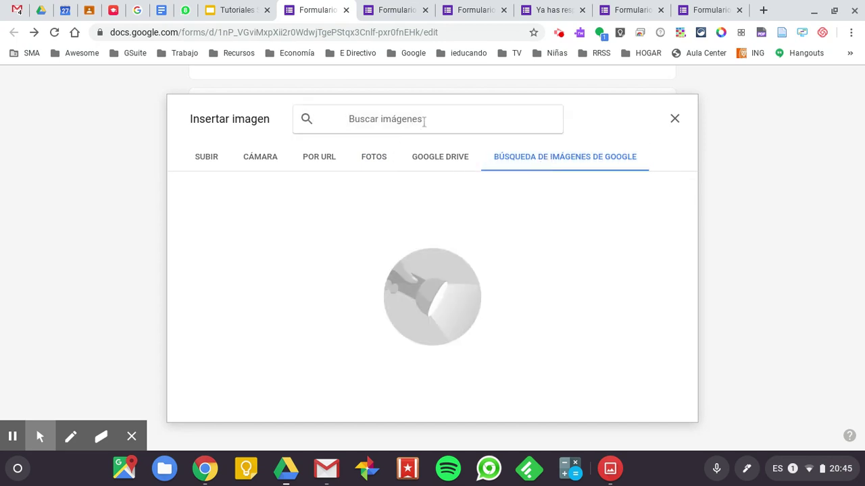
type("perro")
key("Return")
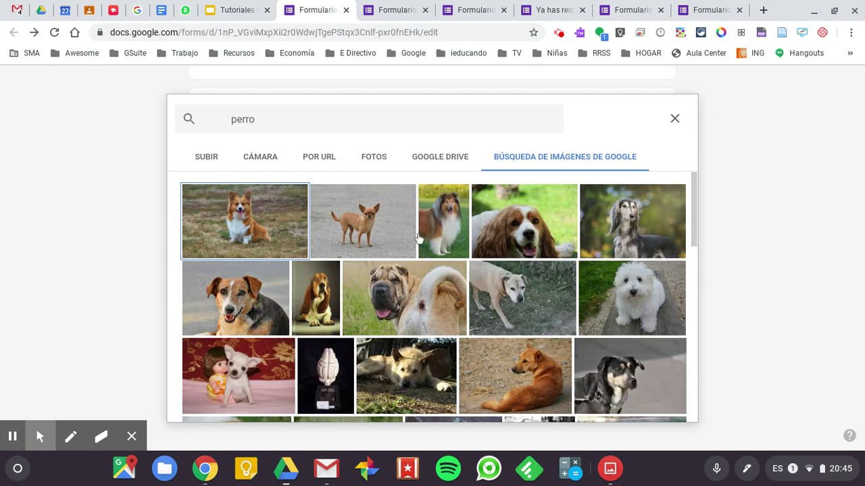
left_click(634, 292)
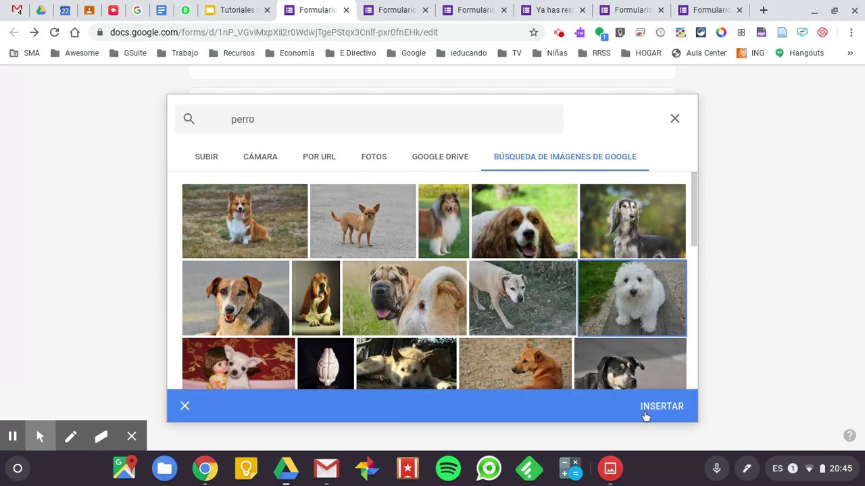
left_click(662, 407)
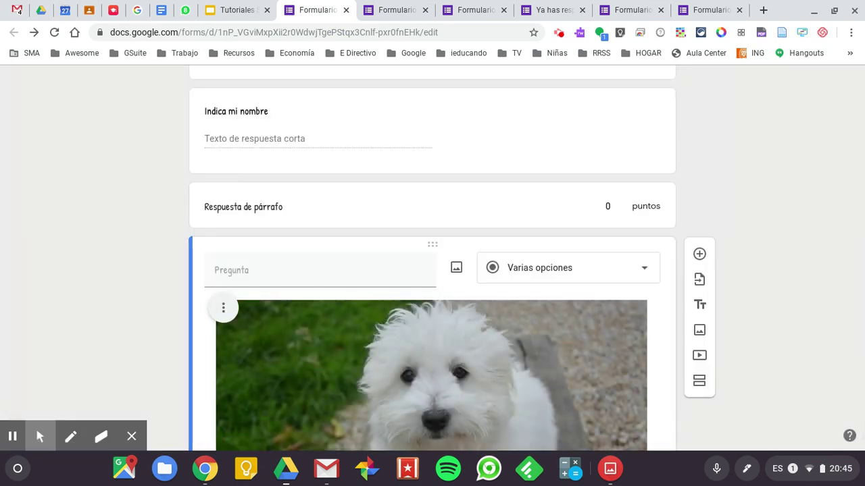
Title the new question "Raza de perro" and shrink its dog photo to less than half its width
left_click(310, 275)
type("Raza de perro")
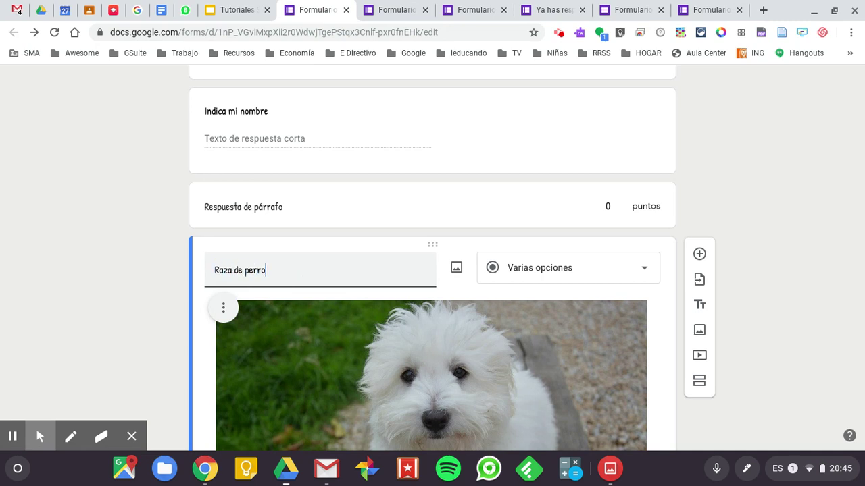
scroll(356, 308, "down", 3)
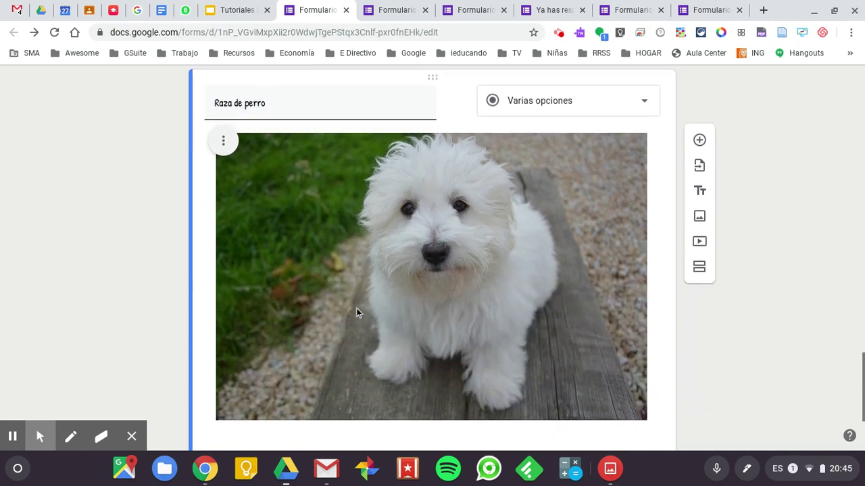
left_click(440, 281)
left_click_drag(646, 419, 397, 253)
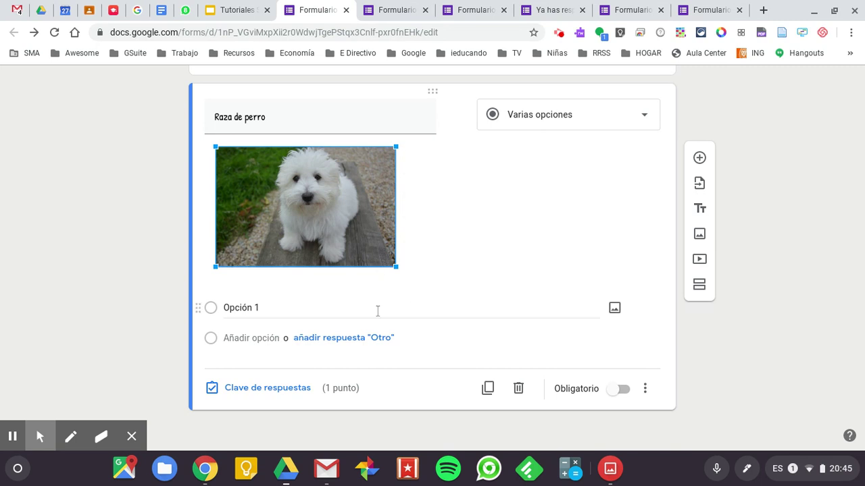
Enter Dálmata, Boxer and Bichón maltés as the answer options of "Raza de perro"
left_click(260, 307)
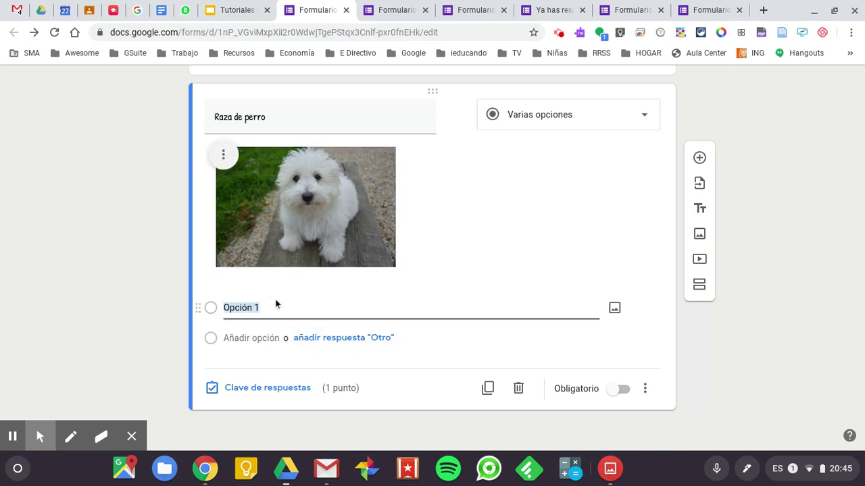
type("Dálmata")
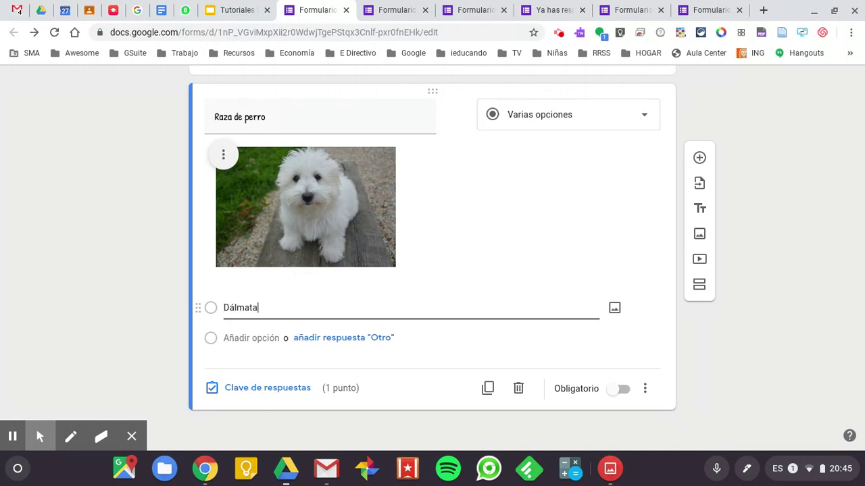
key("Return")
type("Boxer")
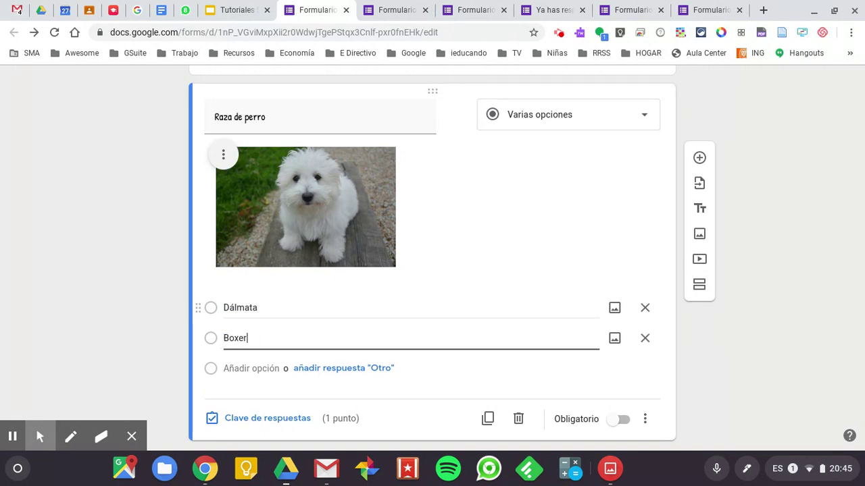
key("Return")
type("Bich")
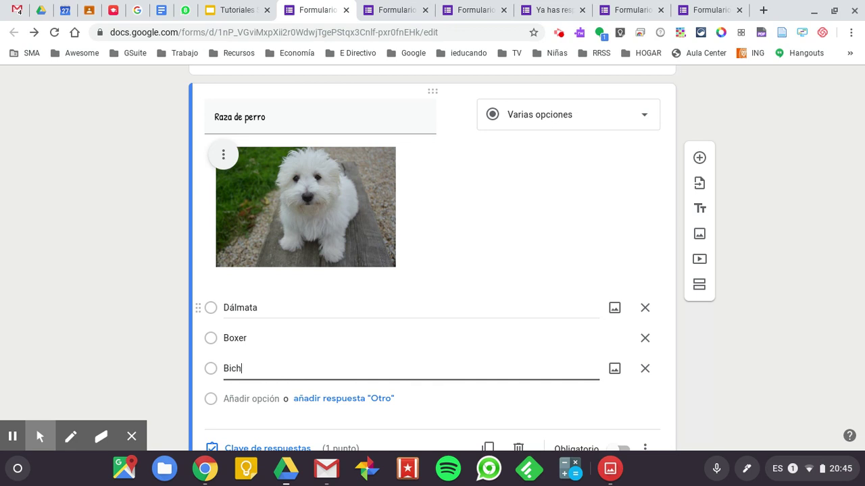
type("ón maltés")
Mark Bichón maltés as the correct answer in the answer key of "Raza de perro"
scroll(299, 399, "down", 2)
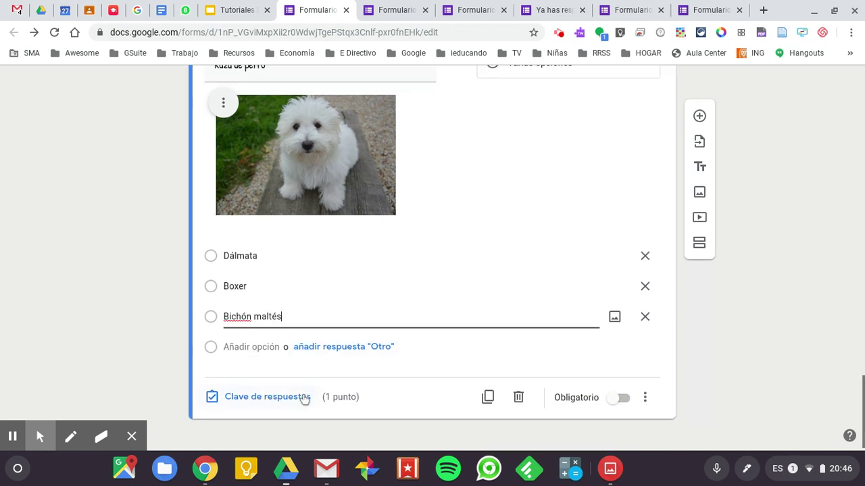
left_click(287, 399)
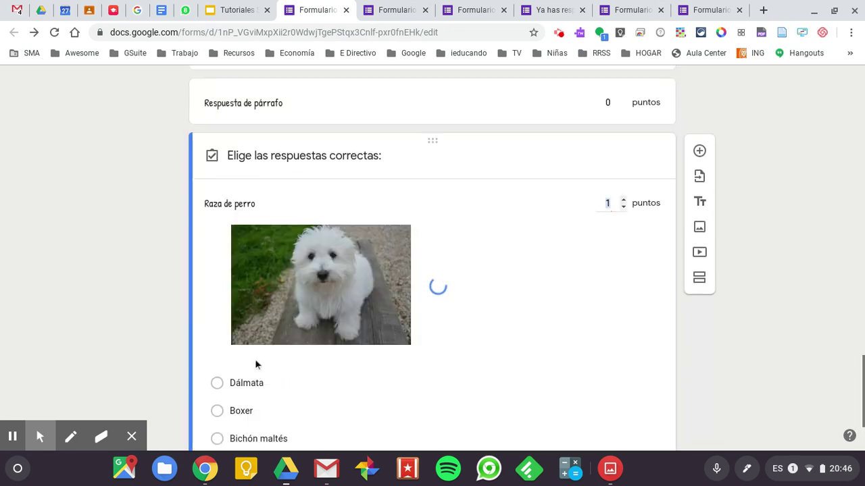
left_click(218, 439)
scroll(359, 385, "down", 3)
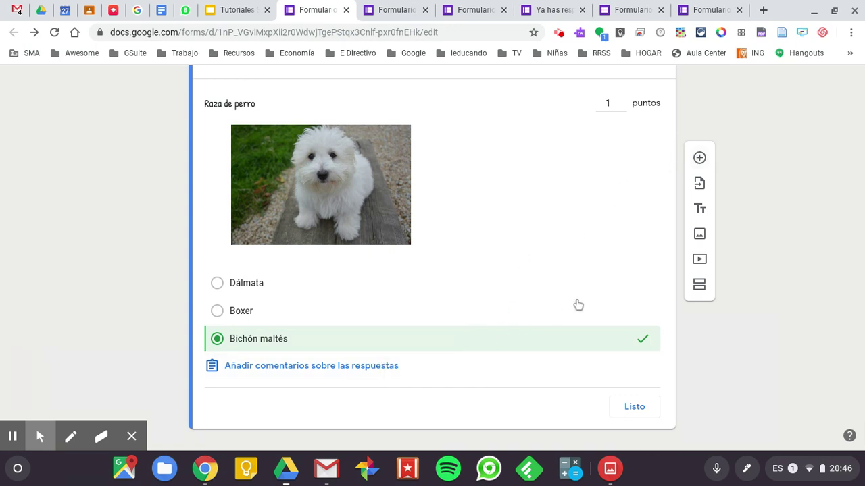
Add a new multiple-choice question below "Raza de perro" and title it "Guitarra"
scroll(627, 322, "down", 1)
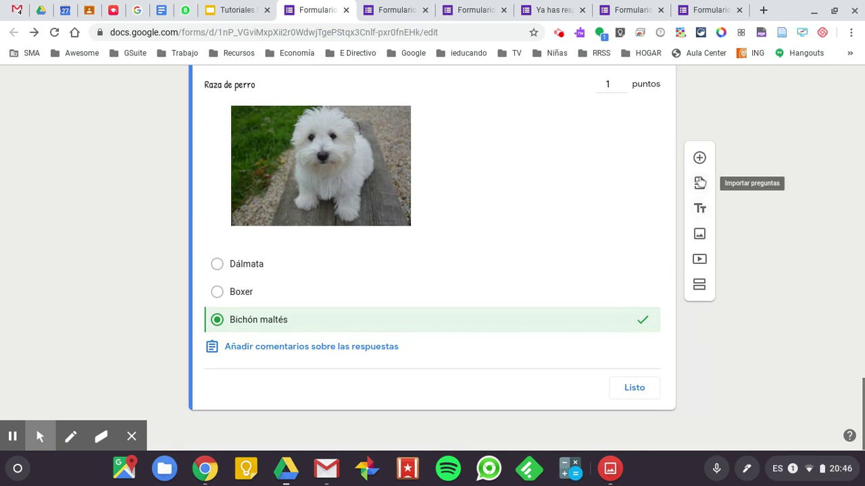
left_click(700, 159)
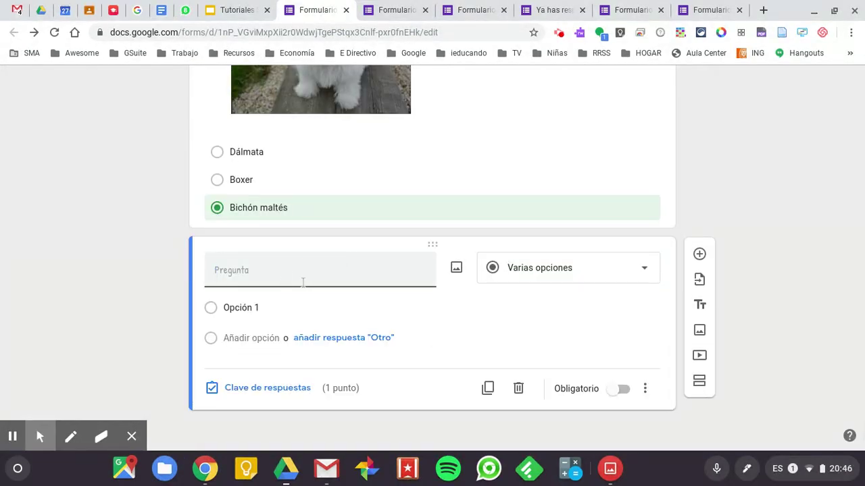
type("Guitarra")
Insert a wooden flute photo into the first answer option of "Guitarra" from a Google image search for "flauta"
left_click(271, 308)
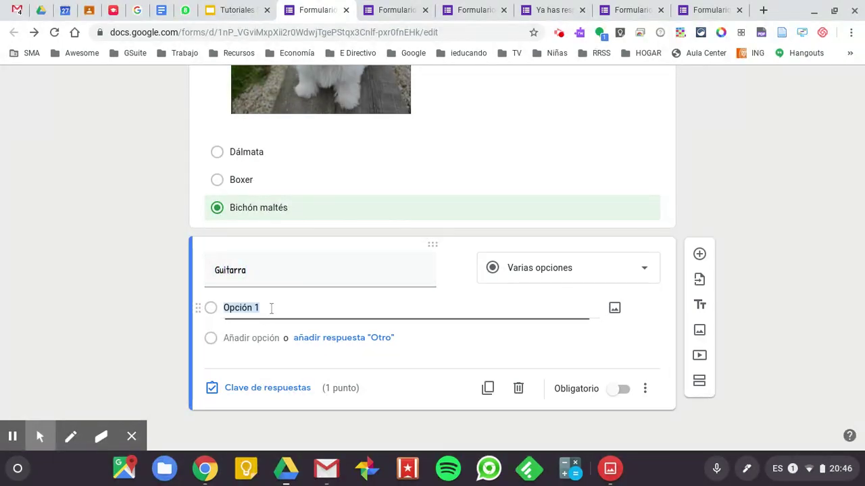
left_click(613, 310)
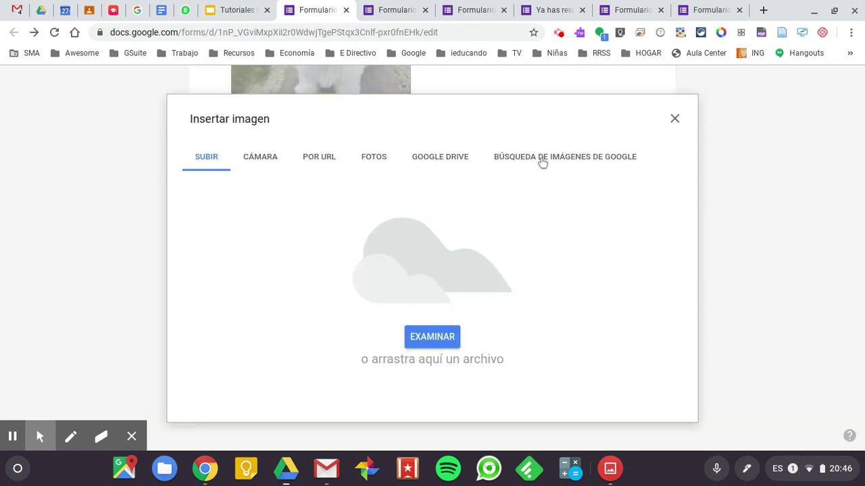
left_click(550, 158)
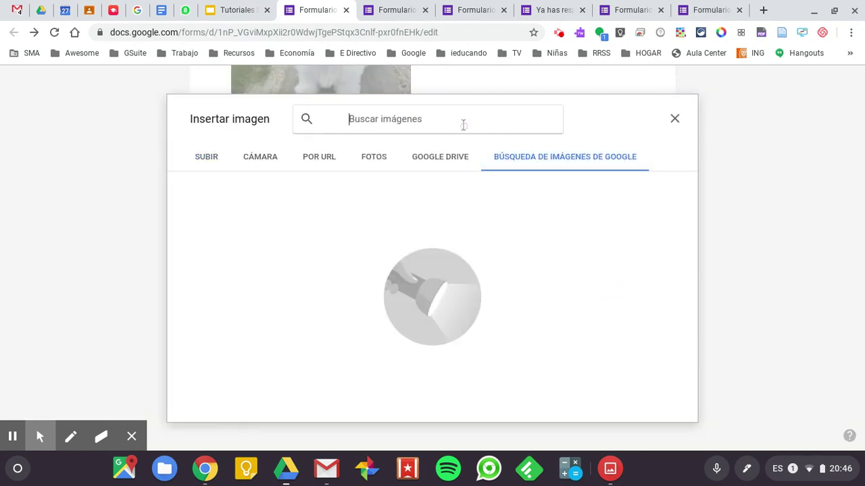
type("flau")
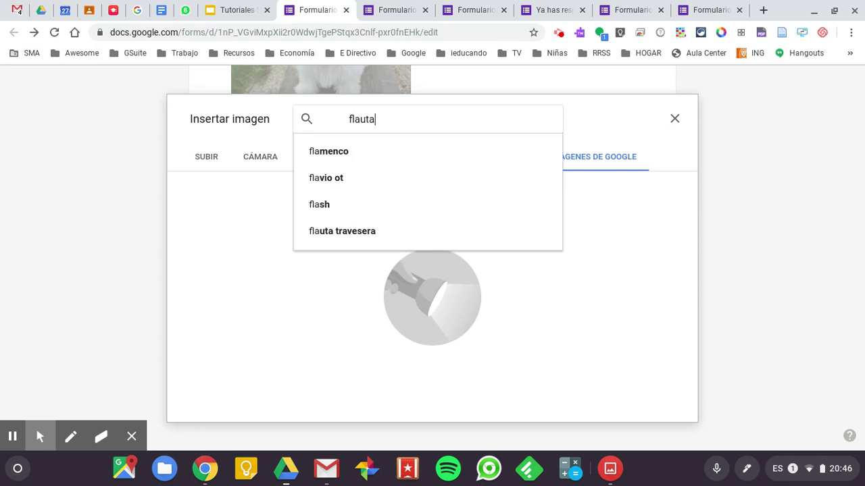
type("ta")
key("Return")
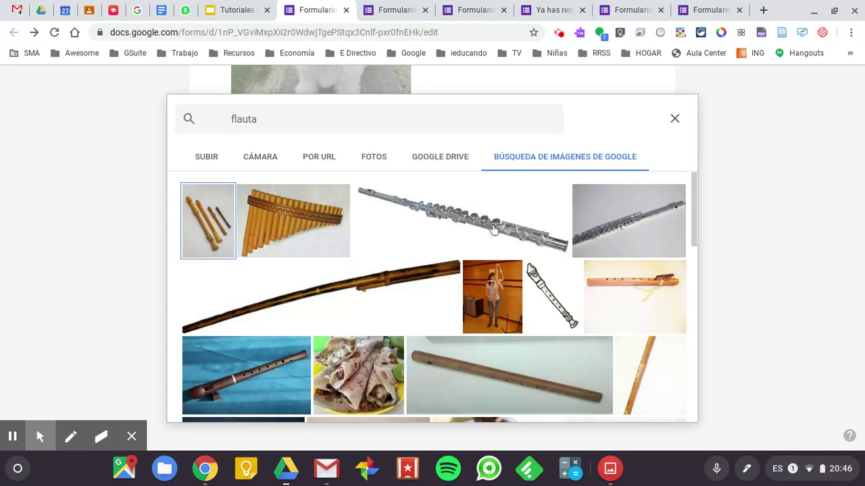
left_click(615, 283)
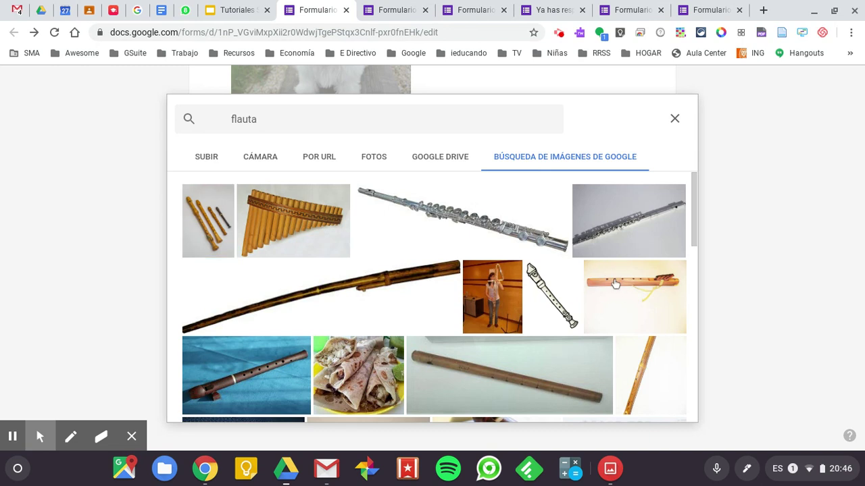
left_click(615, 284)
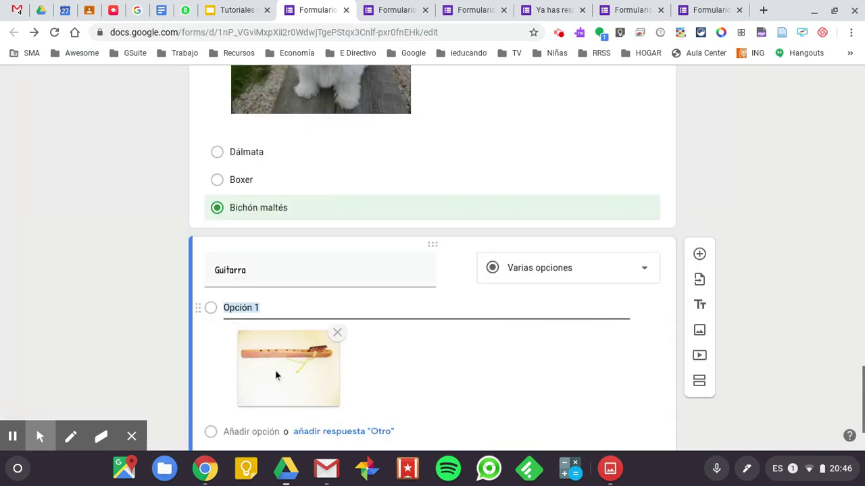
Add a second answer option to "Guitarra" with the white-background guitar photo from a Google image search for "Guitarra"
scroll(388, 373, "down", 3)
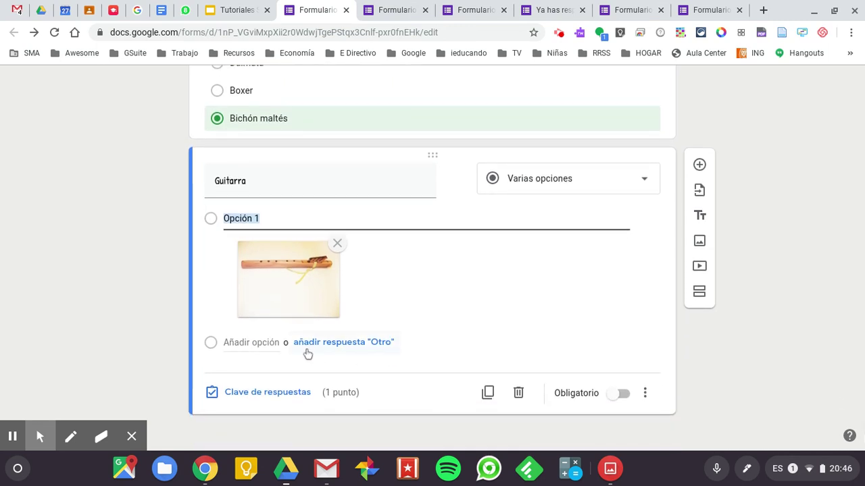
left_click(243, 342)
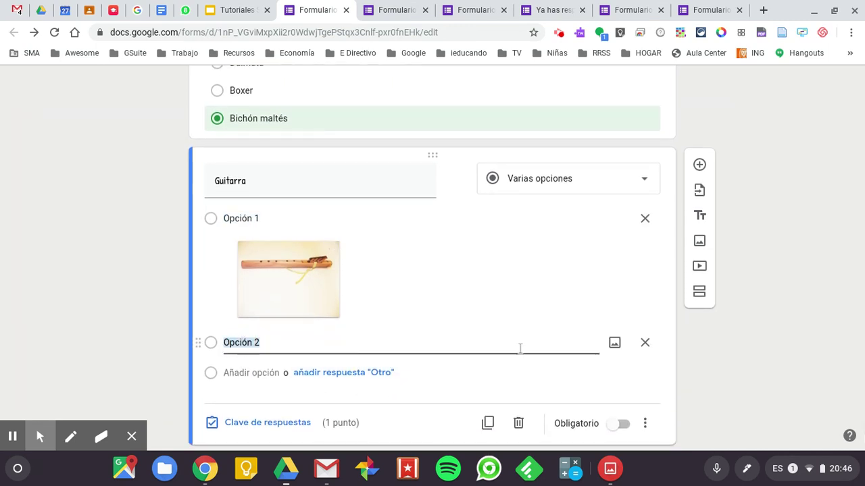
left_click(614, 343)
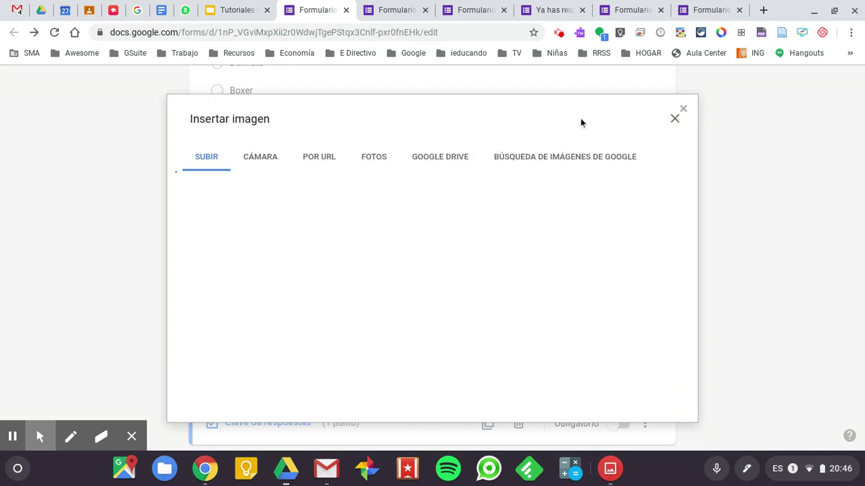
left_click(547, 161)
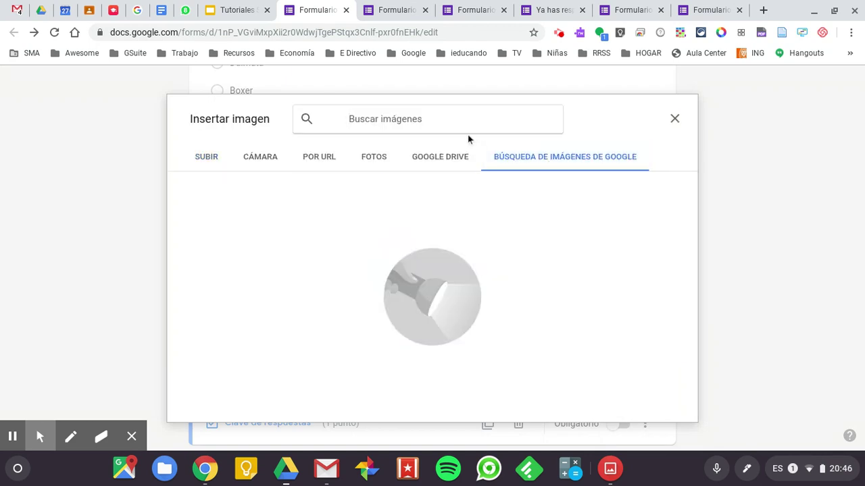
type("Guitarra")
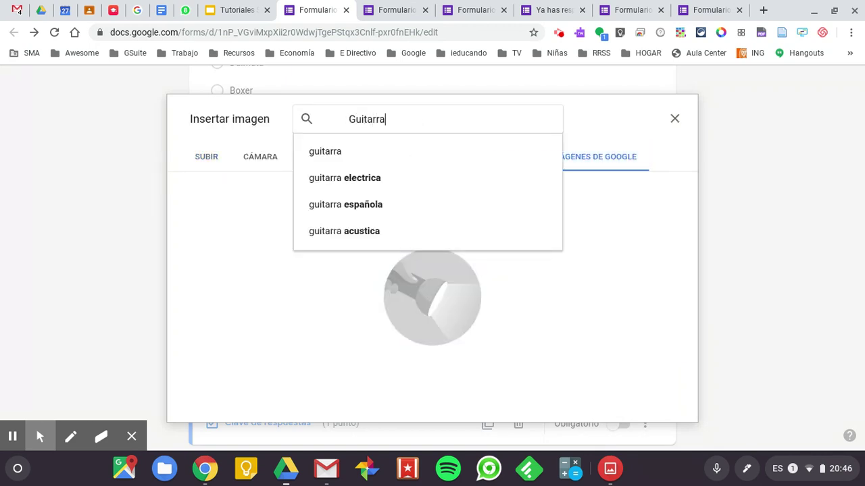
key("Return")
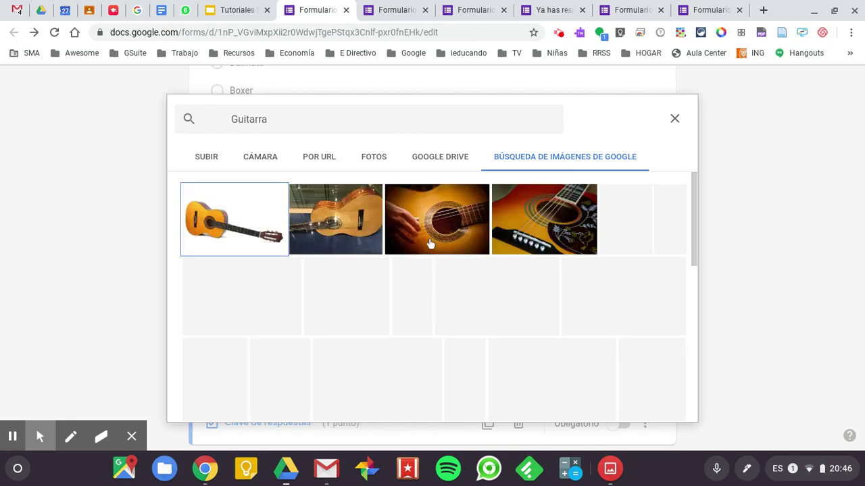
double_click(258, 230)
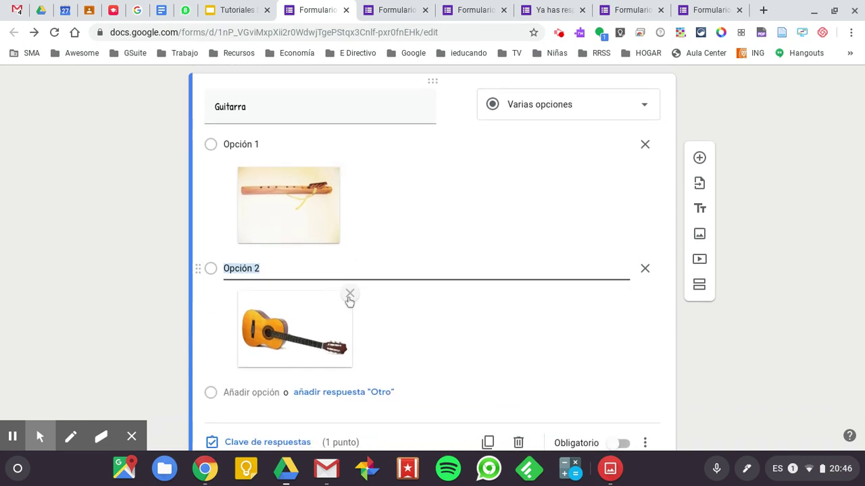
Mark the guitar picture, Opción 2, as the correct answer in the answer key of "Guitarra"
scroll(406, 335, "down", 1)
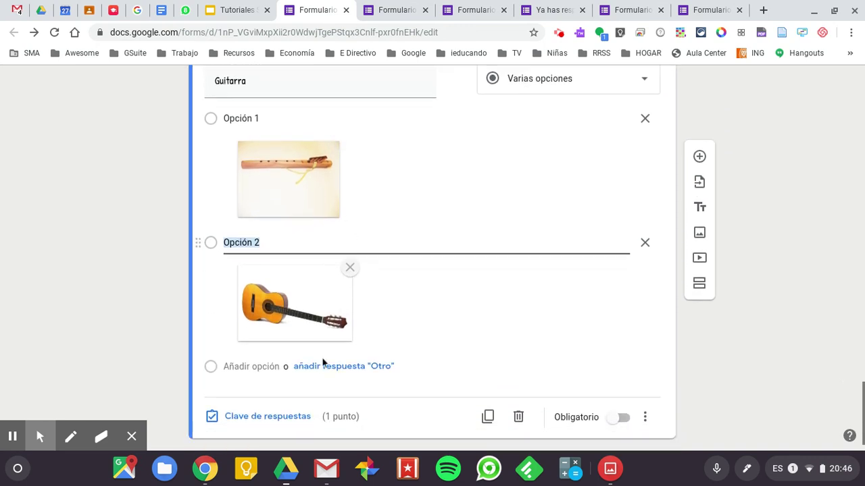
left_click(262, 416)
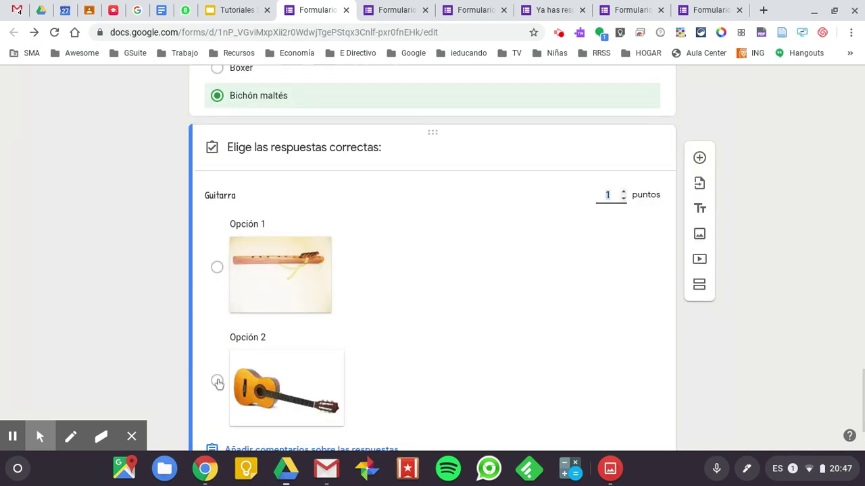
left_click(217, 382)
scroll(406, 353, "down", 2)
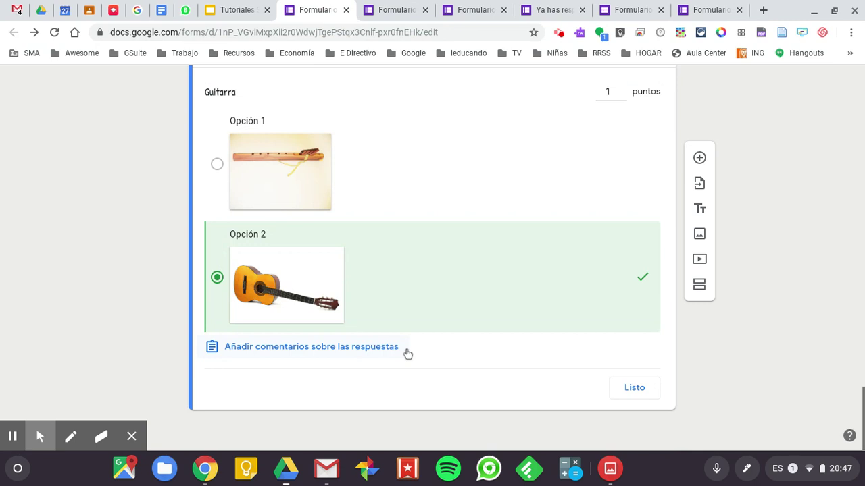
Review how images are used in the "Raza de perro" question and in the "Guitarra" answer options
scroll(408, 355, "up", 2)
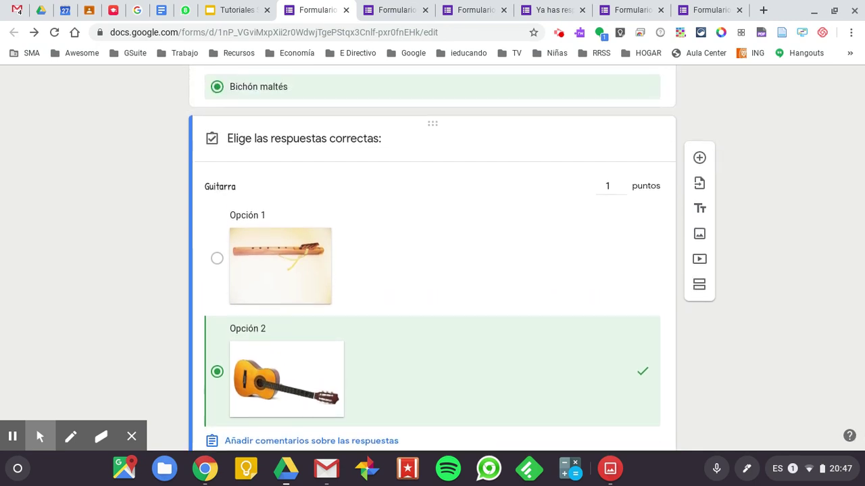
scroll(408, 355, "down", 1)
scroll(432, 257, "up", 6)
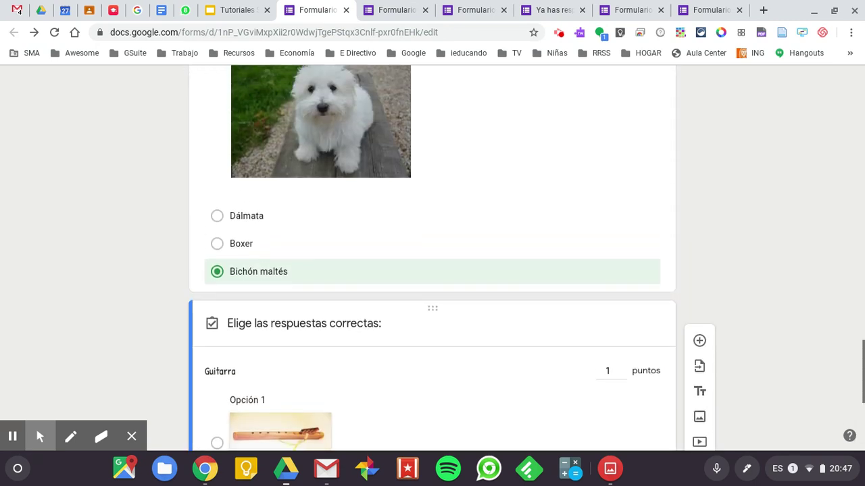
scroll(306, 253, "down", 1)
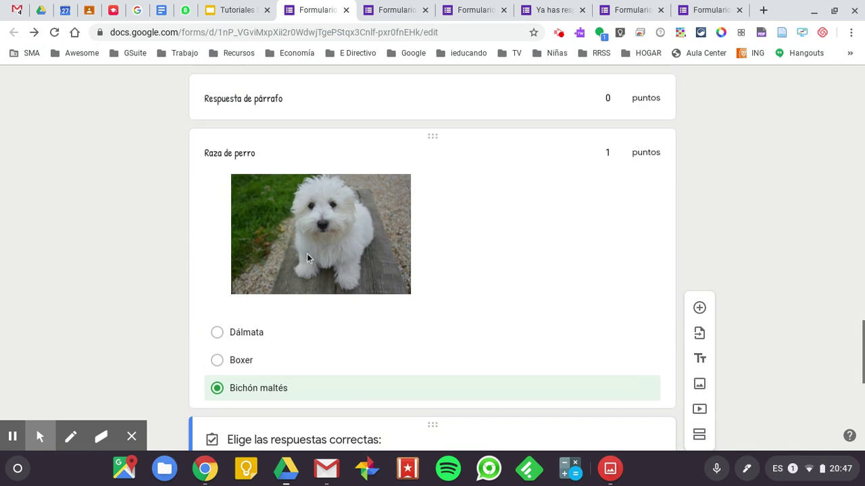
scroll(381, 254, "down", 5)
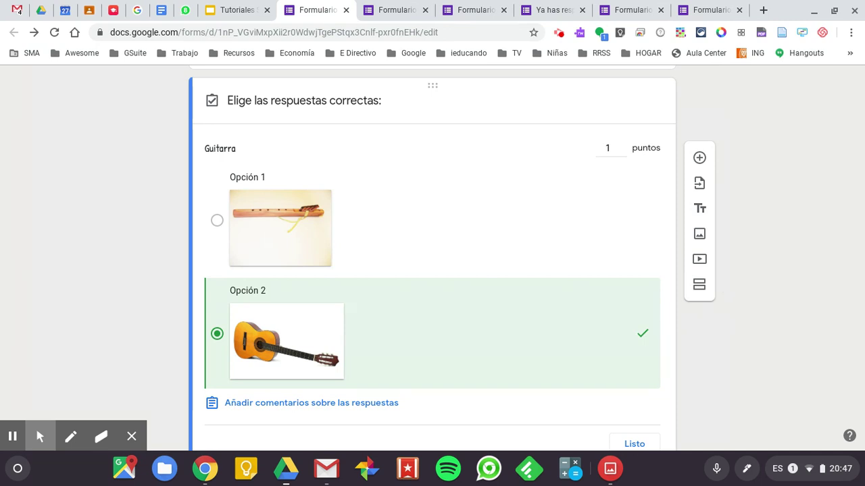
Examine the form's Cuestionarios and Presentación settings, including the random question order, and close them without saving
scroll(432, 256, "up", 12)
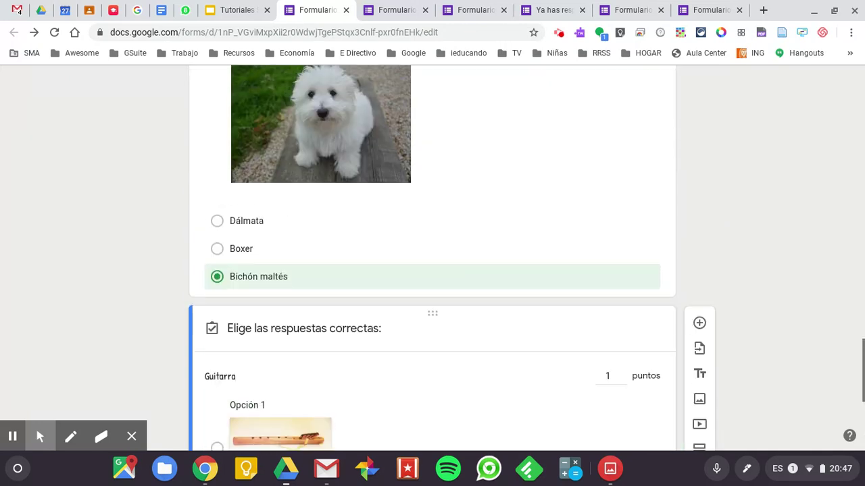
scroll(432, 257, "up", 15)
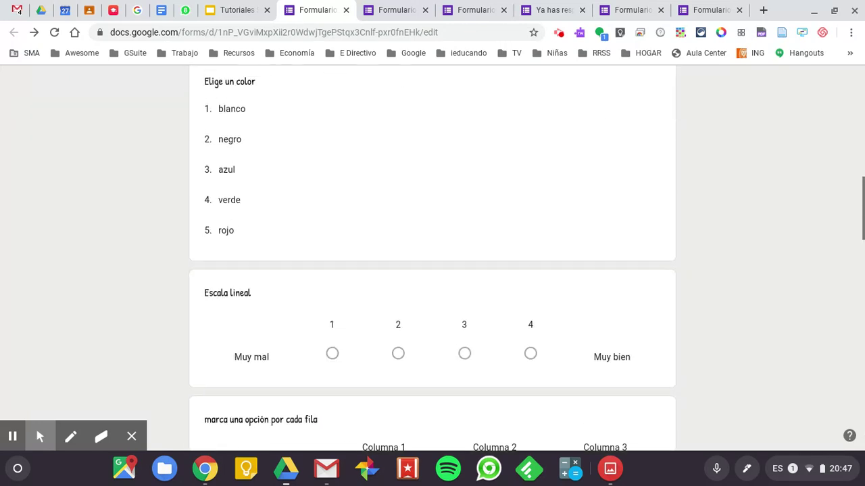
scroll(433, 257, "up", 5)
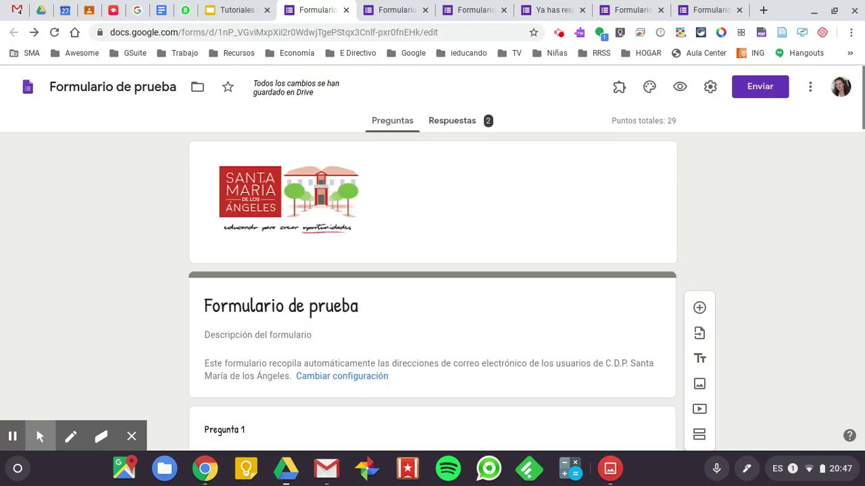
left_click(710, 87)
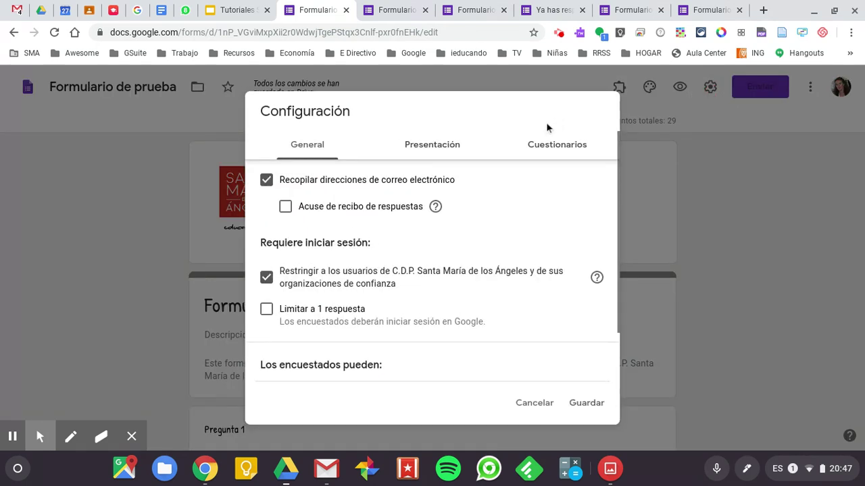
left_click(550, 150)
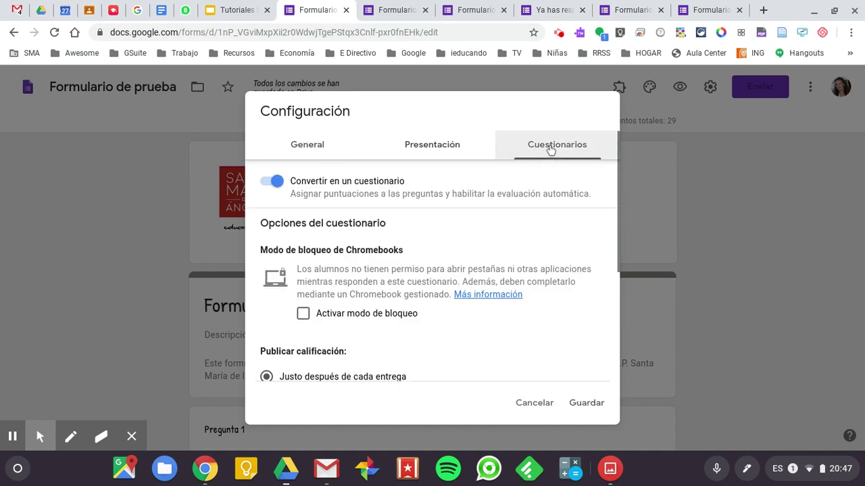
left_click(433, 148)
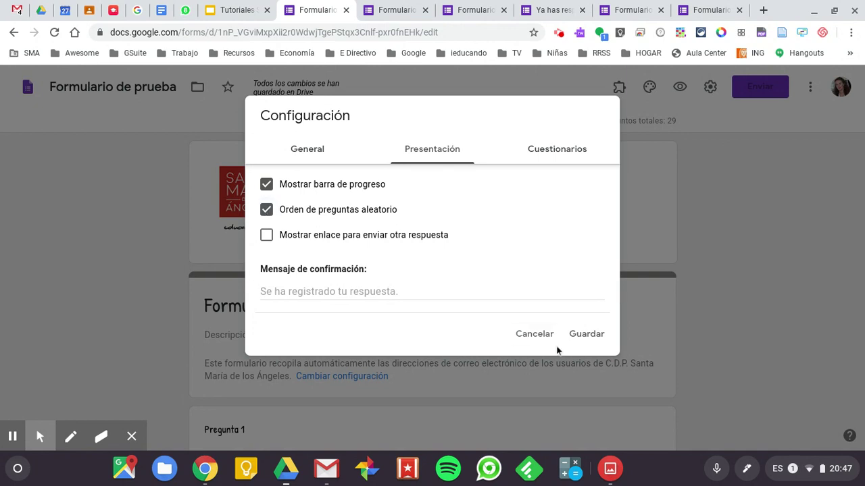
left_click(538, 334)
Insert the YouTube video "LAS 10 RAZAS DE PERROS MAS GRANDES DEL MUNDO" after "Guitarra" via a "perro" search, titled "Mira el vídeo con atención"
scroll(675, 323, "down", 10)
scroll(675, 323, "down", 5)
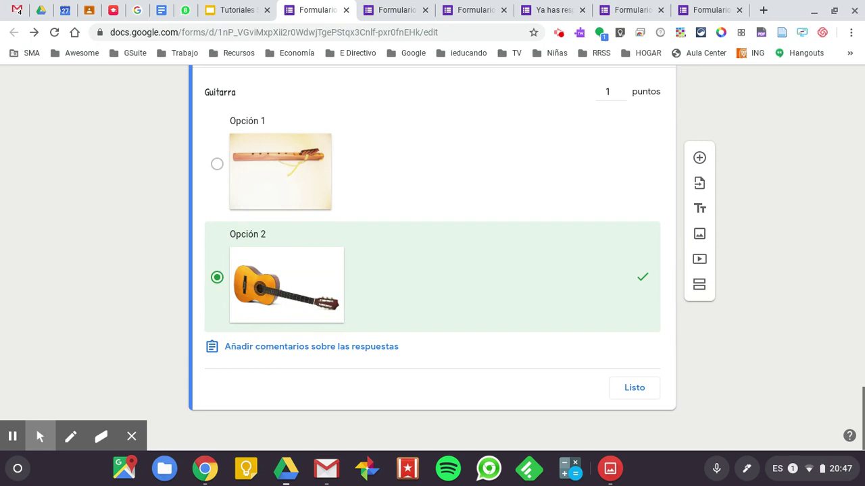
left_click(700, 260)
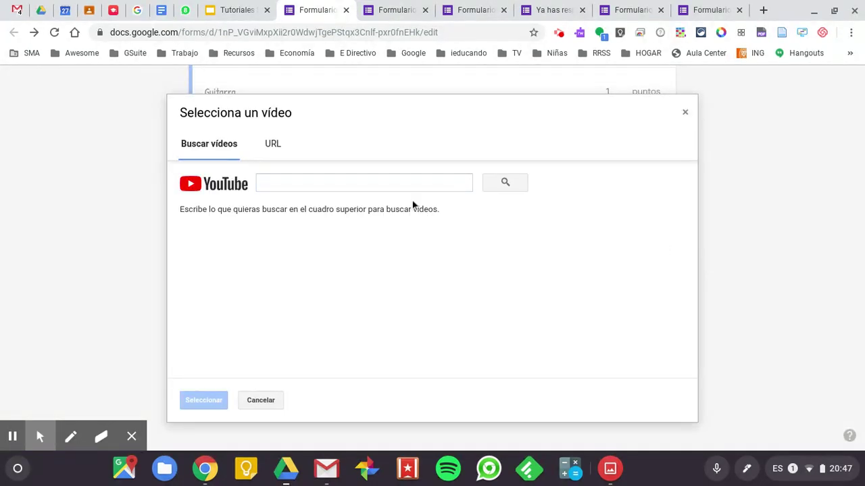
left_click(407, 183)
type("punt")
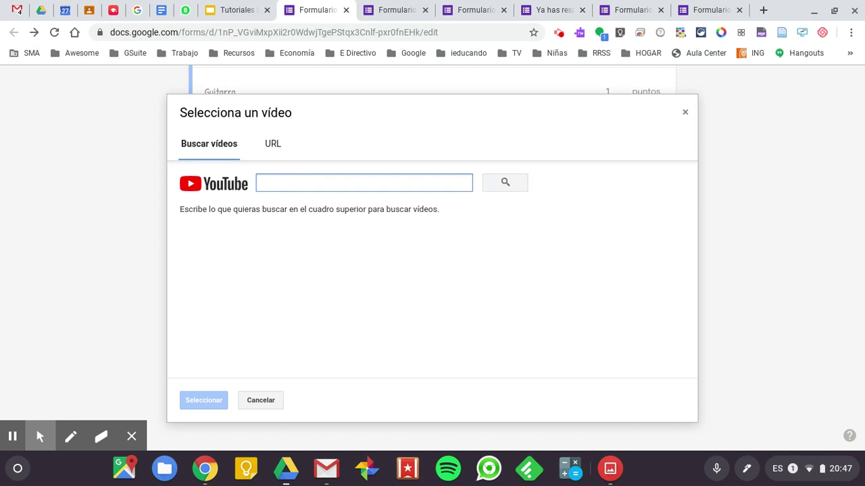
type("perro")
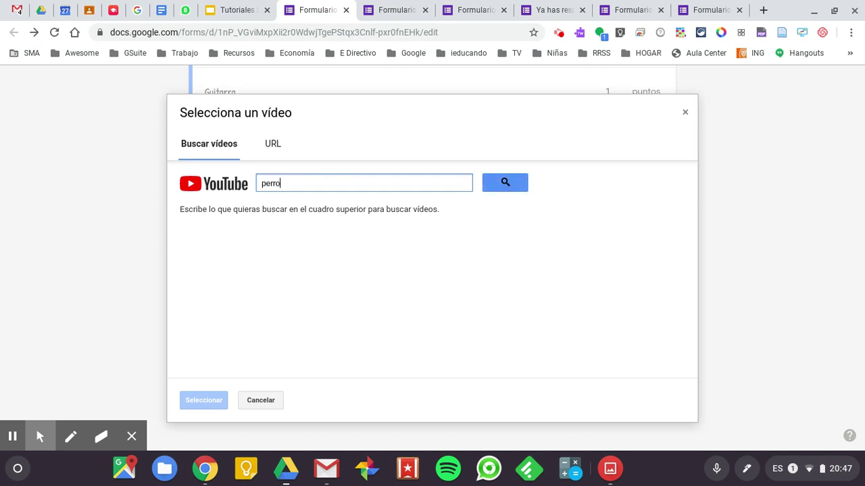
key("Return")
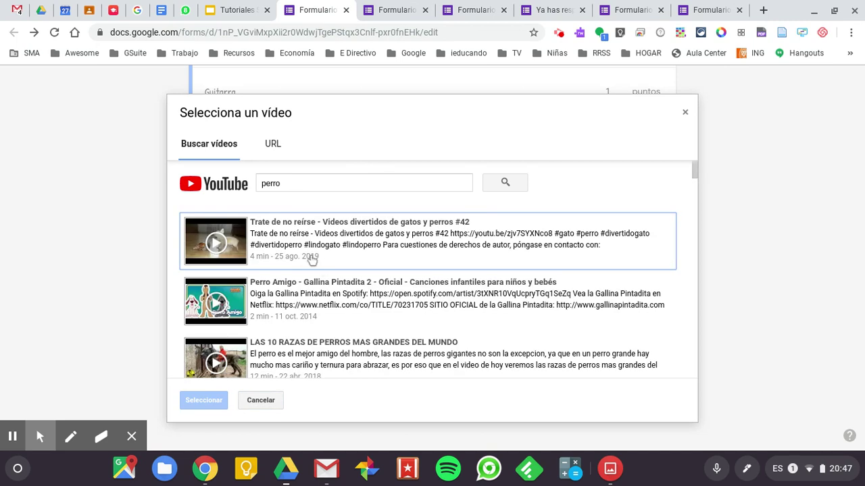
scroll(318, 311, "down", 3)
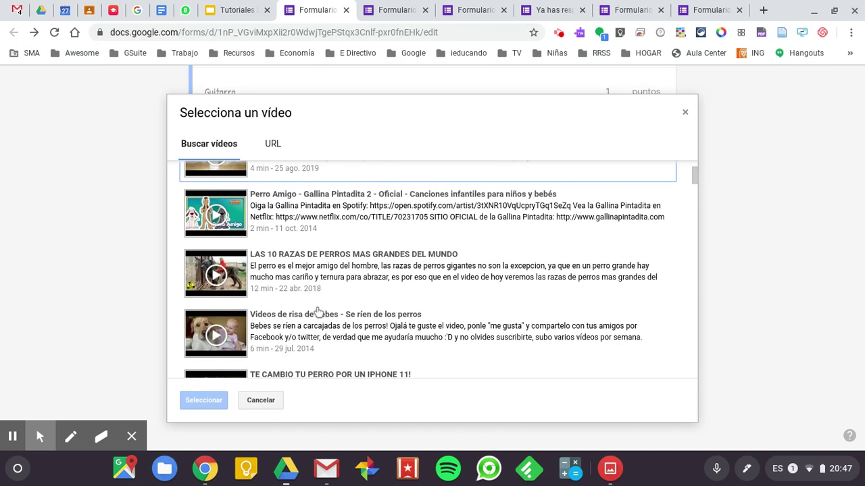
left_click(295, 292)
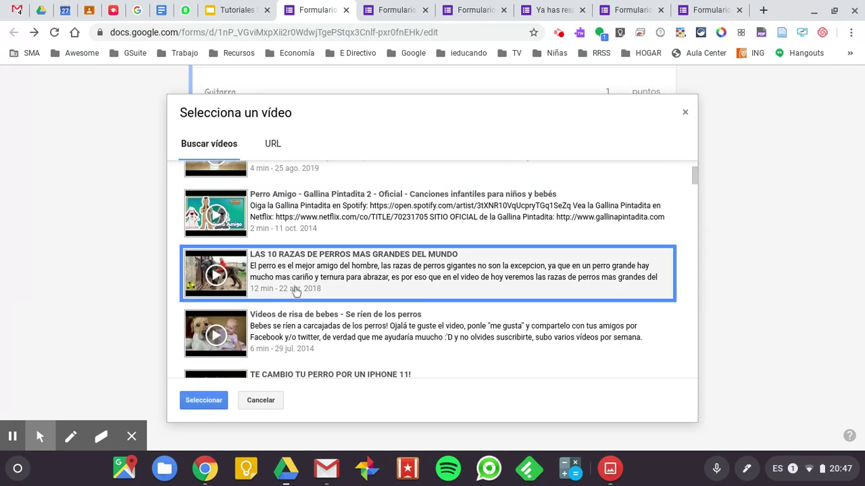
left_click(213, 401)
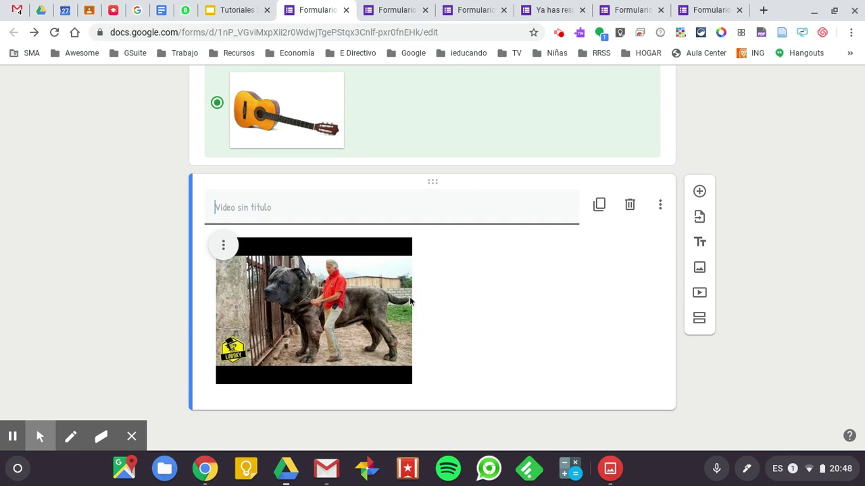
type("Mira el vídeo con atención")
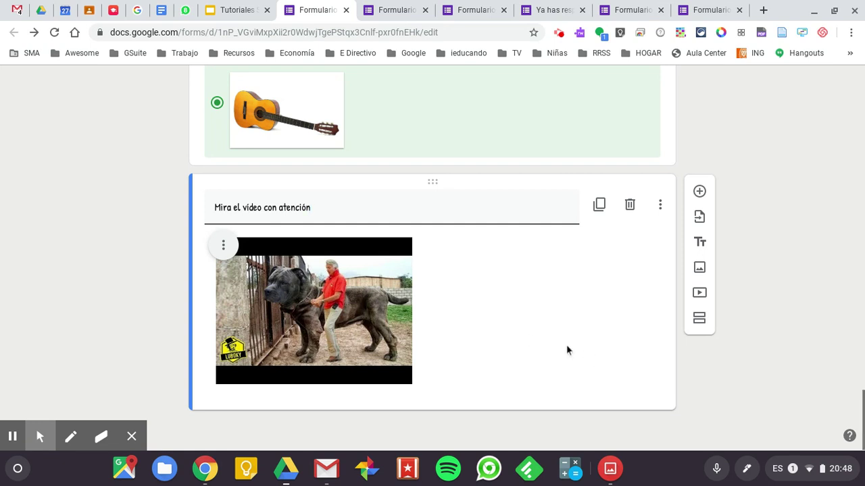
Add a multiple-choice question "pregunta vídeo" with three options below the video and mark Opción 2 as its correct answer
left_click(700, 192)
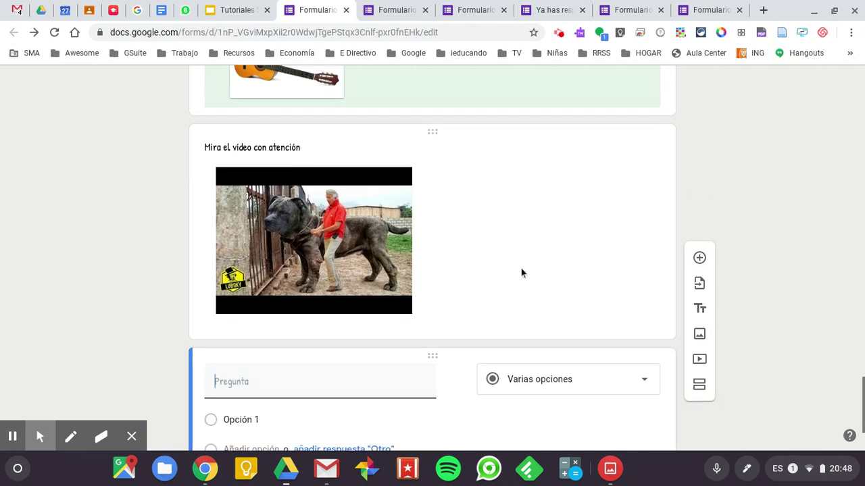
left_click(273, 315)
type("Pregunta video")
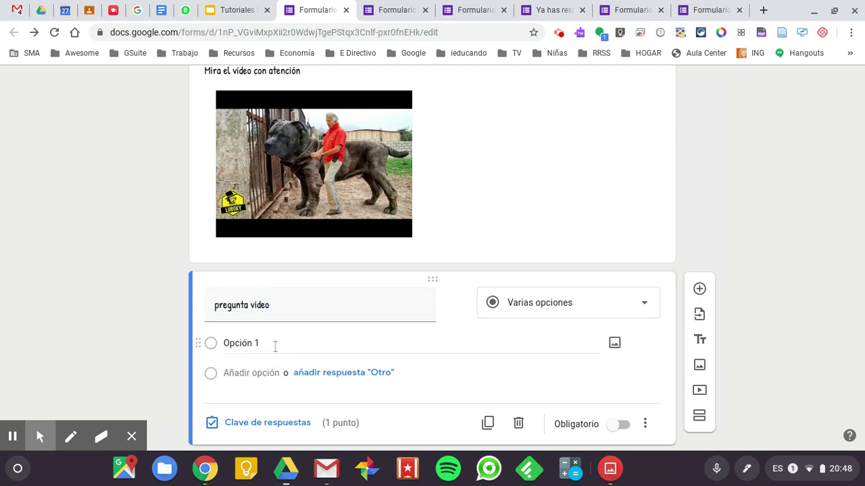
left_click(274, 344)
key("Return")
key("Return")
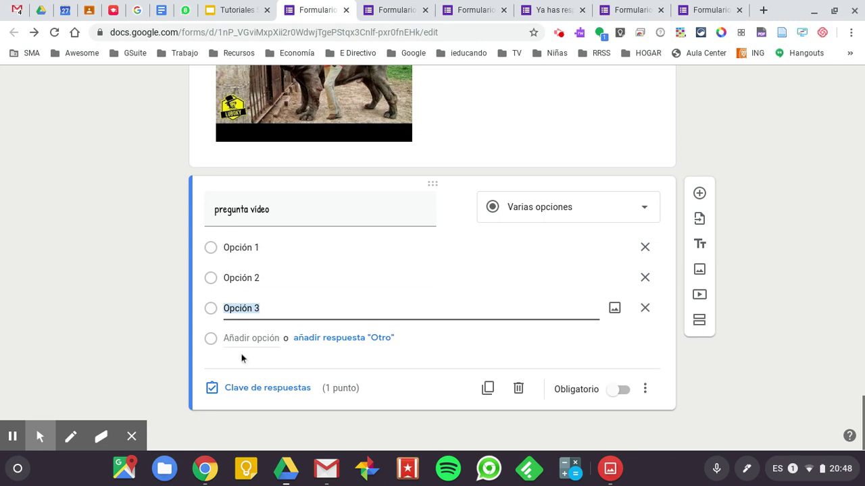
left_click(254, 387)
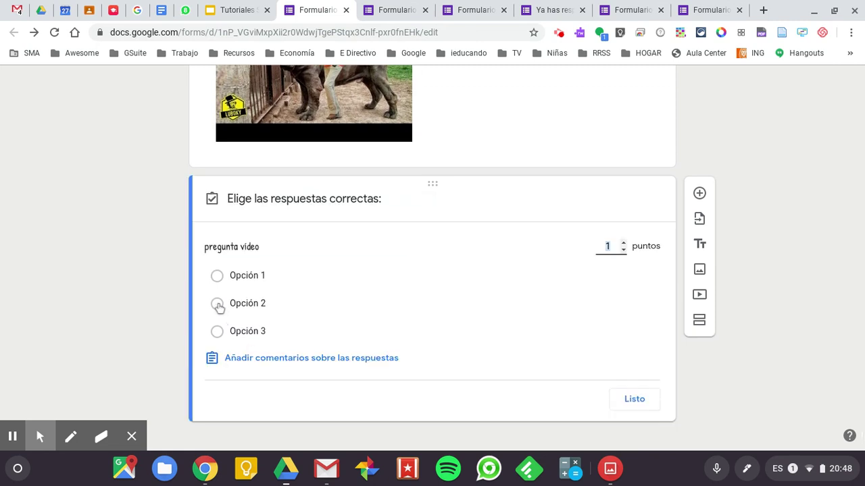
left_click(217, 305)
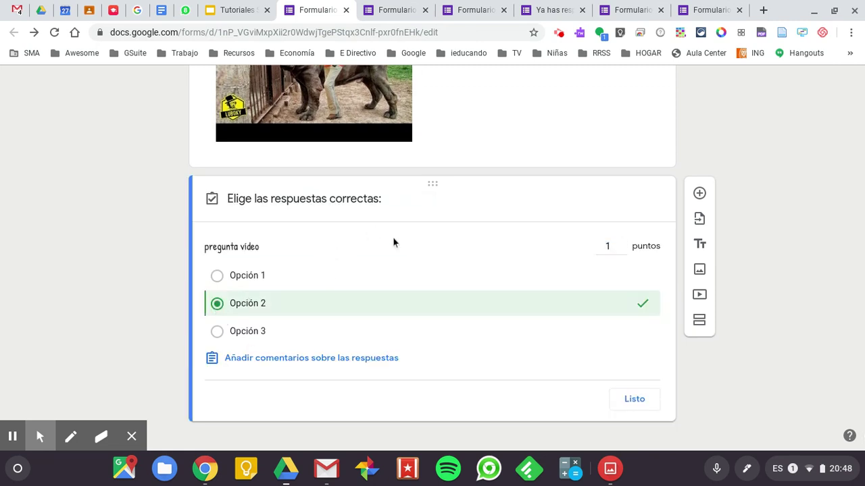
Add a new section between the "Guitarra" question and the video, and title it "Vídeo"
scroll(394, 244, "up", 4)
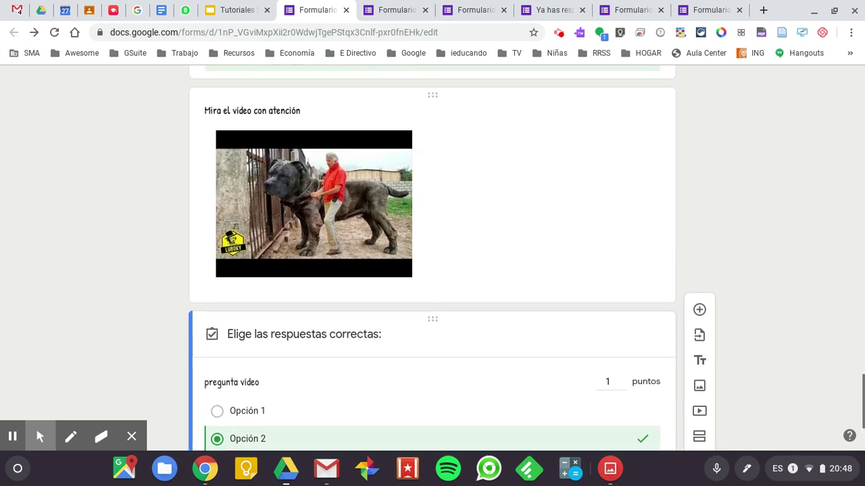
scroll(432, 257, "up", 1)
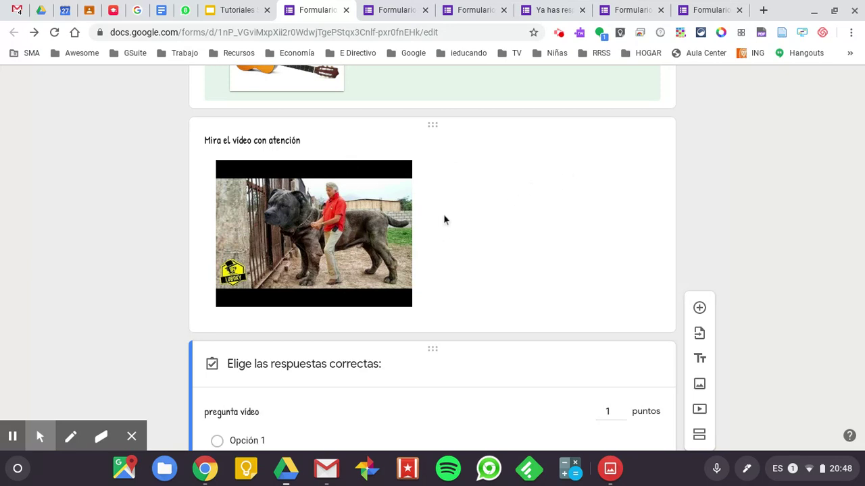
scroll(418, 363, "down", 4)
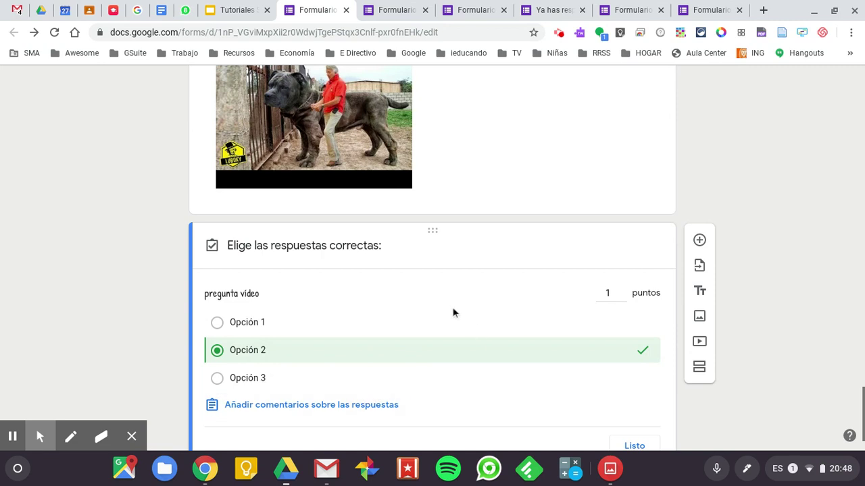
scroll(465, 315, "up", 5)
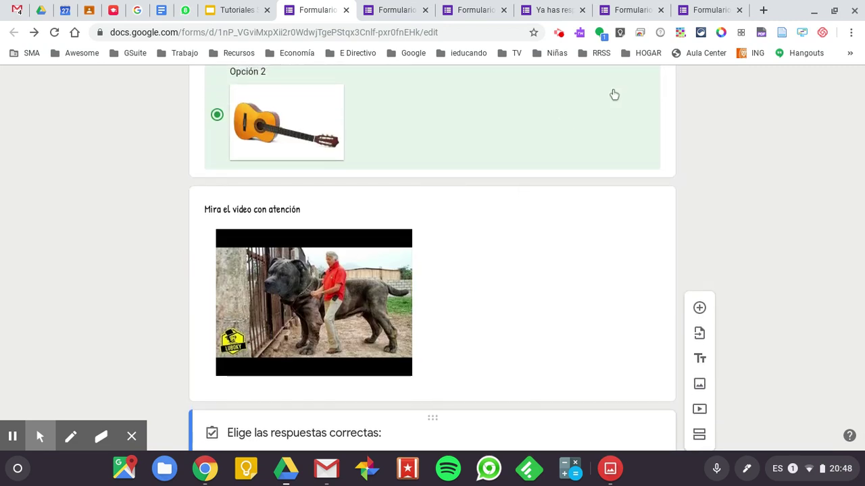
left_click(614, 94)
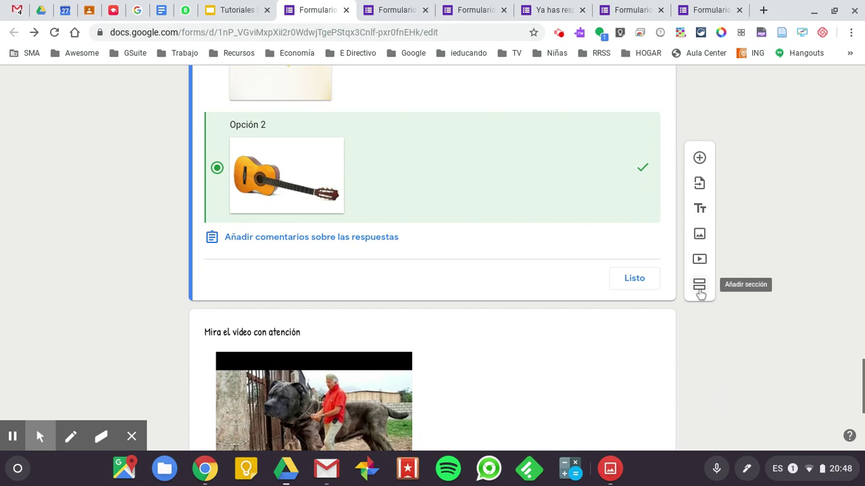
left_click(699, 286)
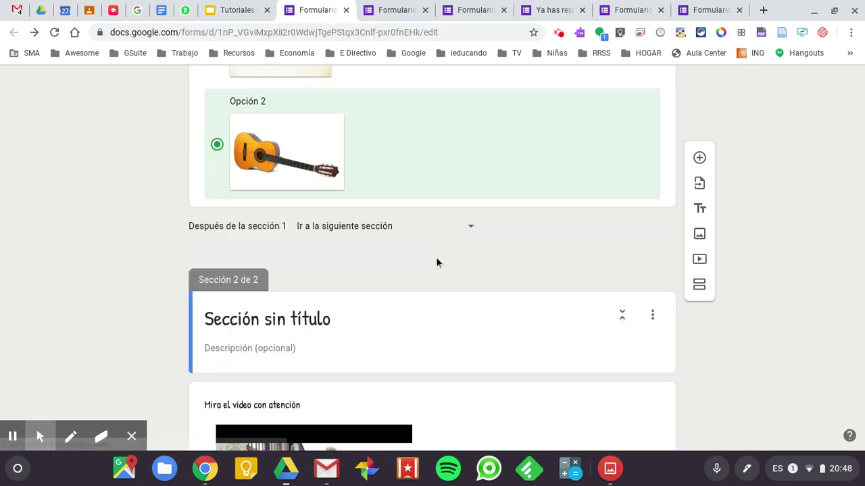
left_click(329, 332)
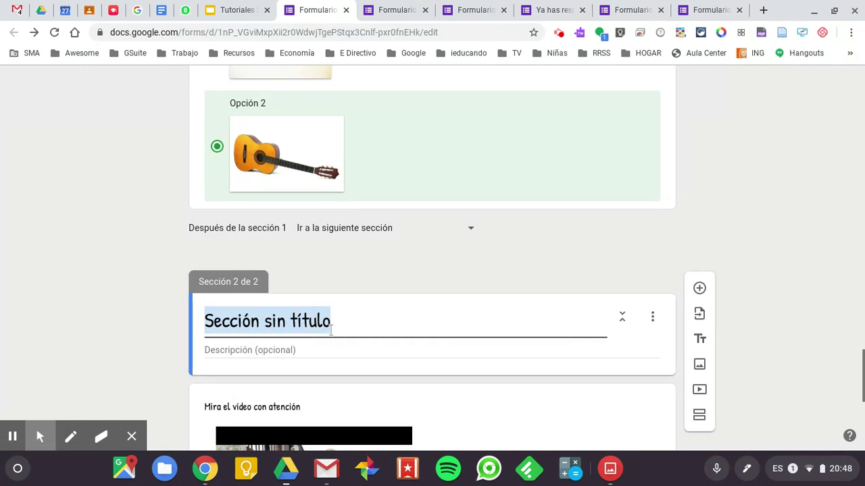
type("Vídeo")
Add another section directly after the "Vídeo" section header, above the video
scroll(432, 270, "down", 4)
scroll(433, 270, "down", 1)
scroll(433, 270, "up", 2)
scroll(432, 271, "down", 2)
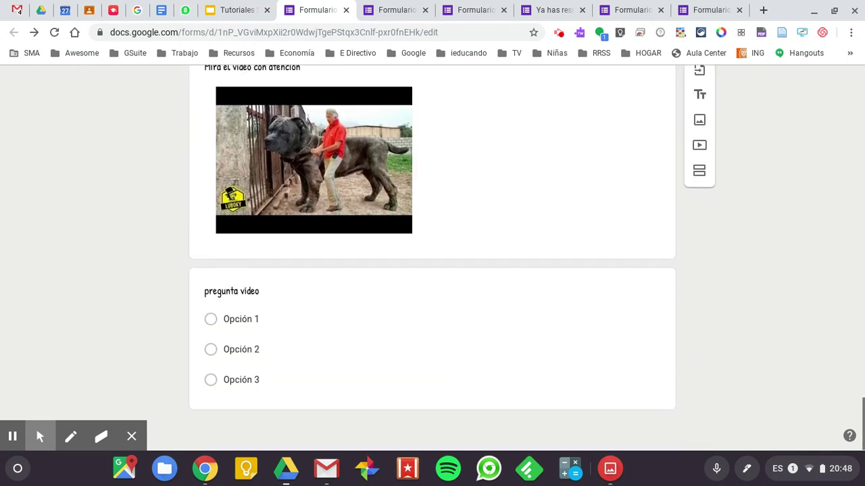
left_click(702, 292)
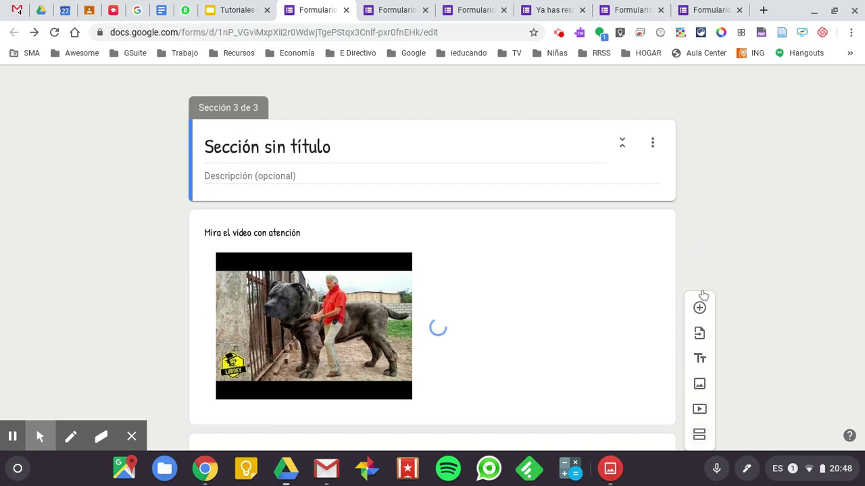
Review how the sections divide the form, from the form header through the questions to the video and its question
scroll(722, 179, "down", 2)
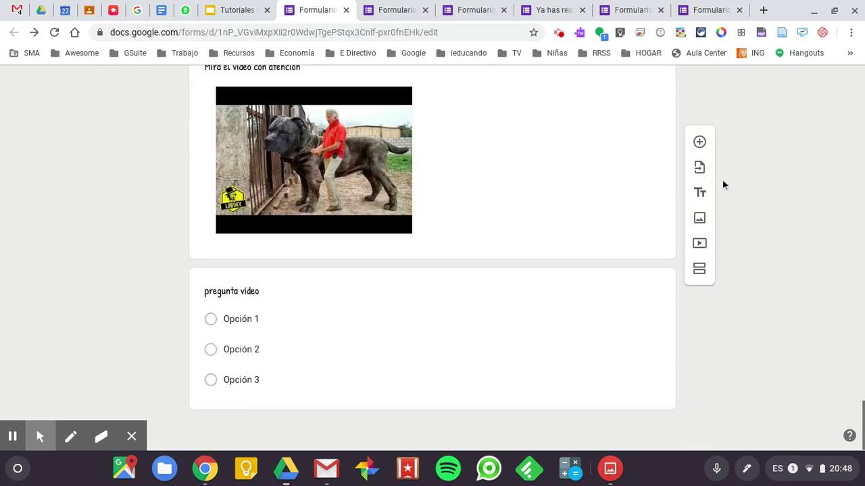
scroll(722, 179, "up", 3)
scroll(722, 179, "down", 2)
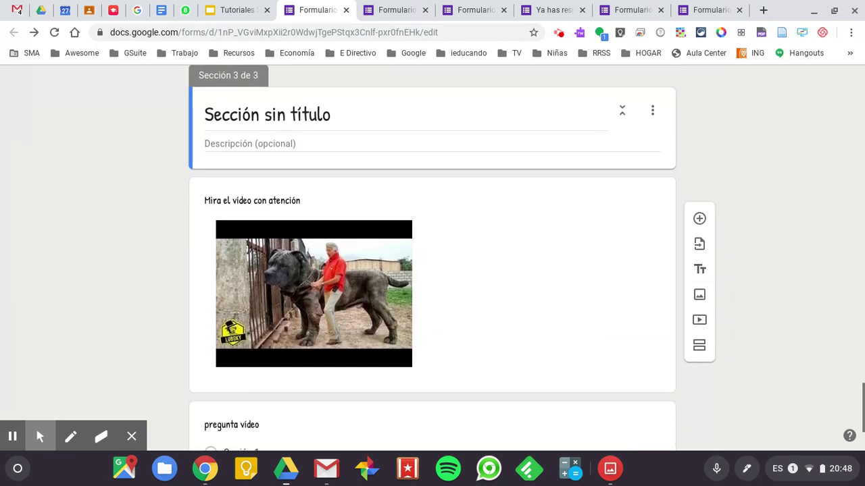
scroll(722, 179, "up", 10)
scroll(432, 257, "up", 15)
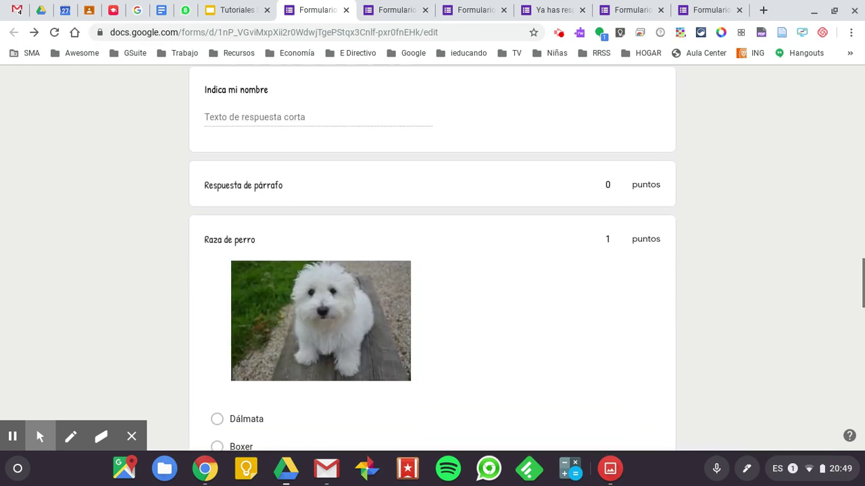
scroll(720, 202, "up", 15)
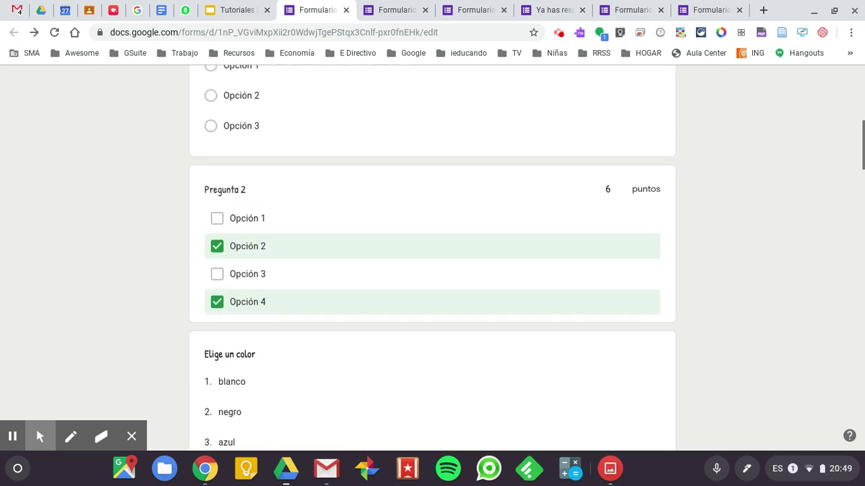
scroll(720, 203, "up", 2)
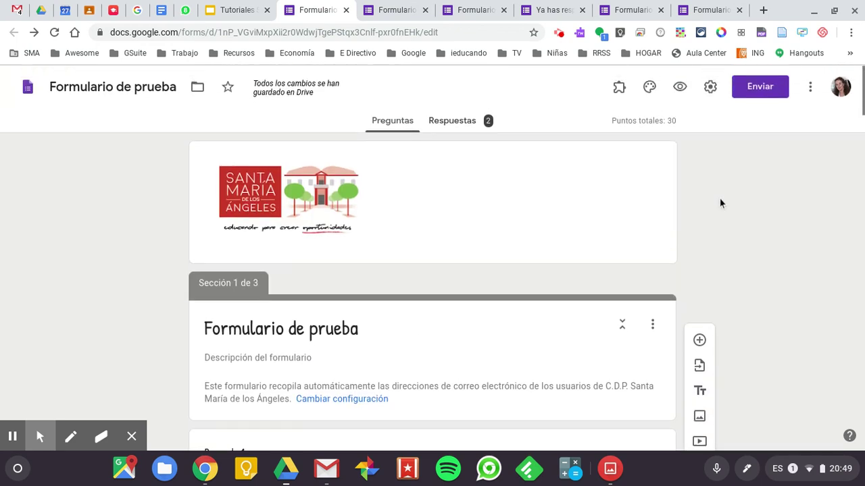
scroll(720, 203, "down", 10)
scroll(719, 199, "down", 15)
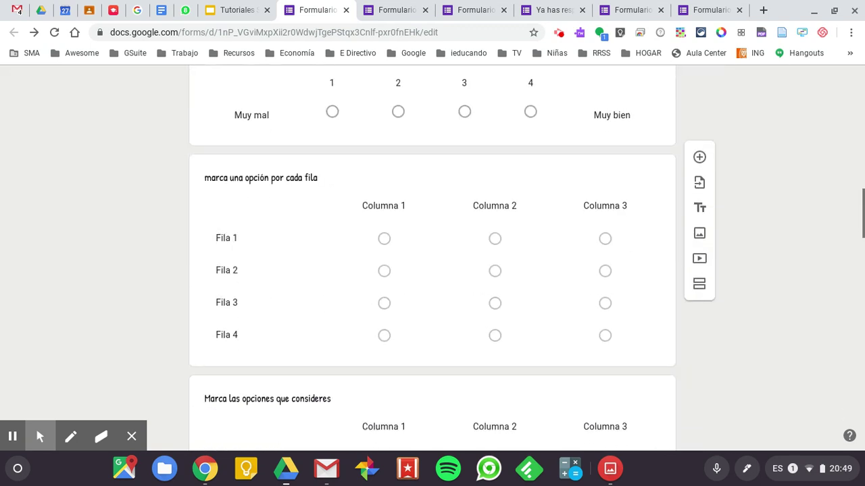
scroll(433, 257, "down", 12)
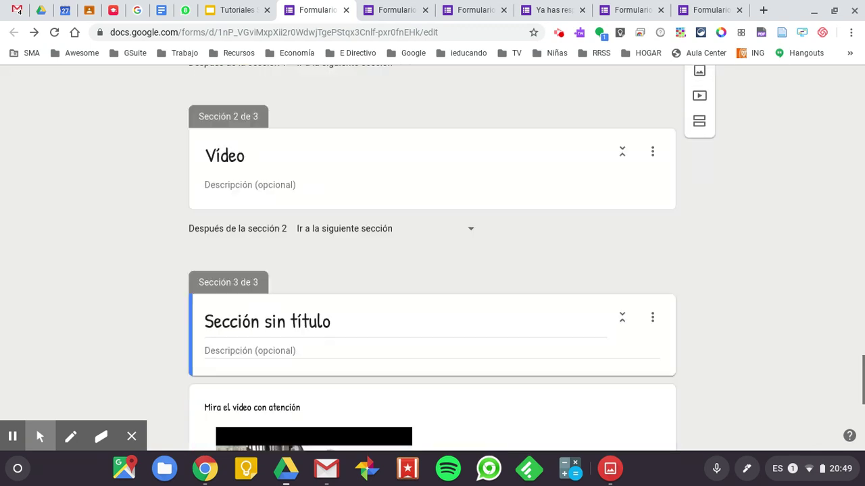
scroll(433, 257, "up", 2)
scroll(432, 256, "down", 5)
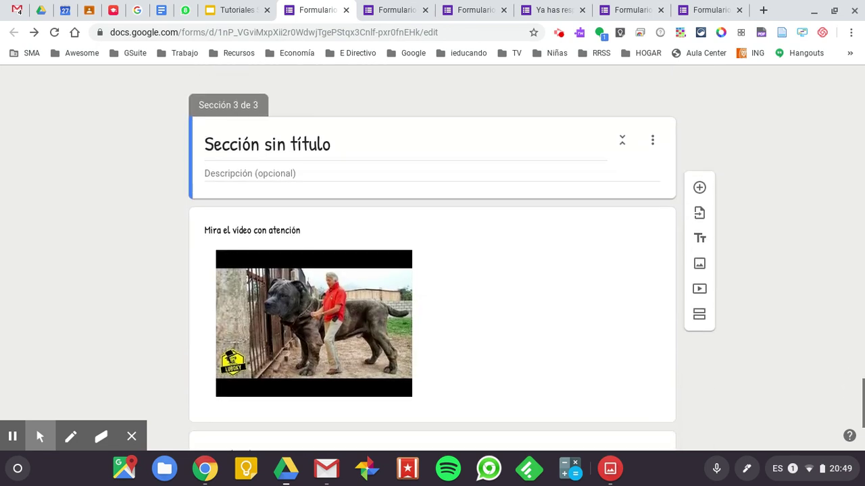
scroll(432, 257, "up", 5)
scroll(672, 197, "up", 1)
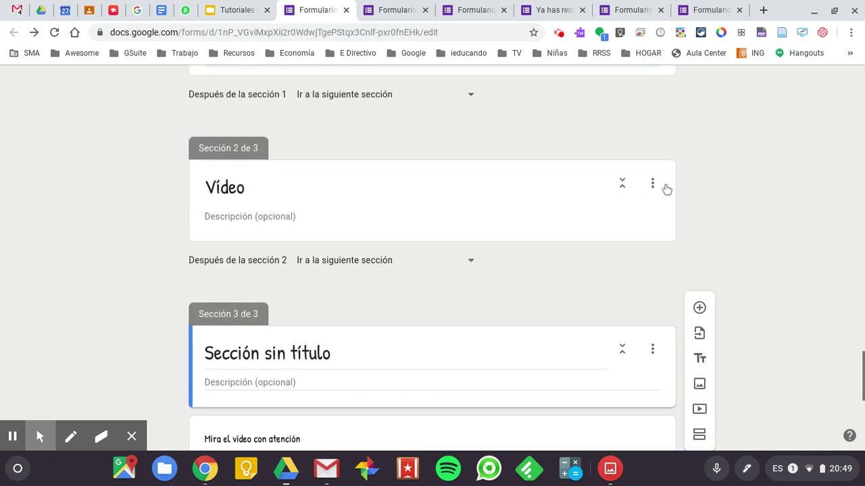
Delete the empty "Vídeo" section, leaving the untitled section above the video
left_click(653, 184)
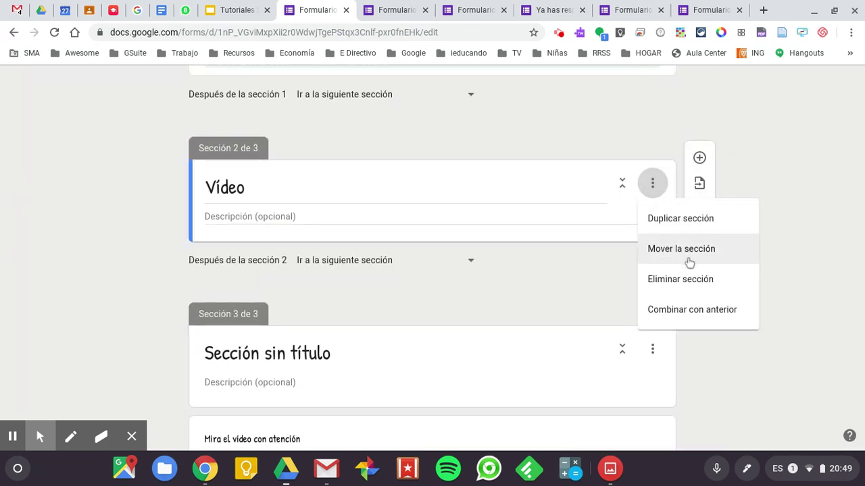
left_click(680, 284)
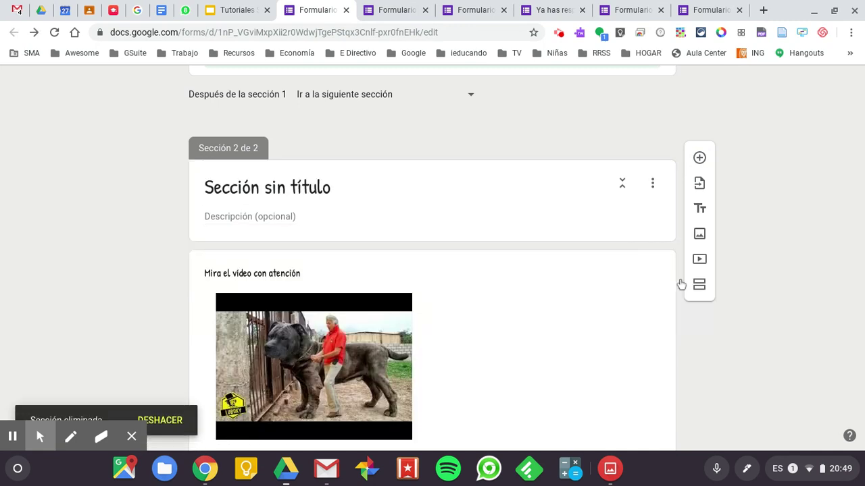
scroll(709, 347, "down", 3)
scroll(710, 347, "up", 4)
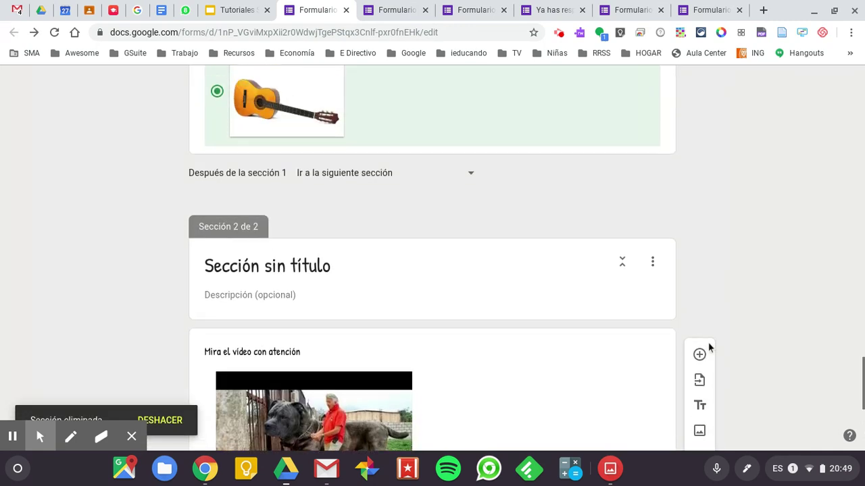
Title the untitled section above the video "Vídeo"
left_click(420, 331)
type("Vídeo")
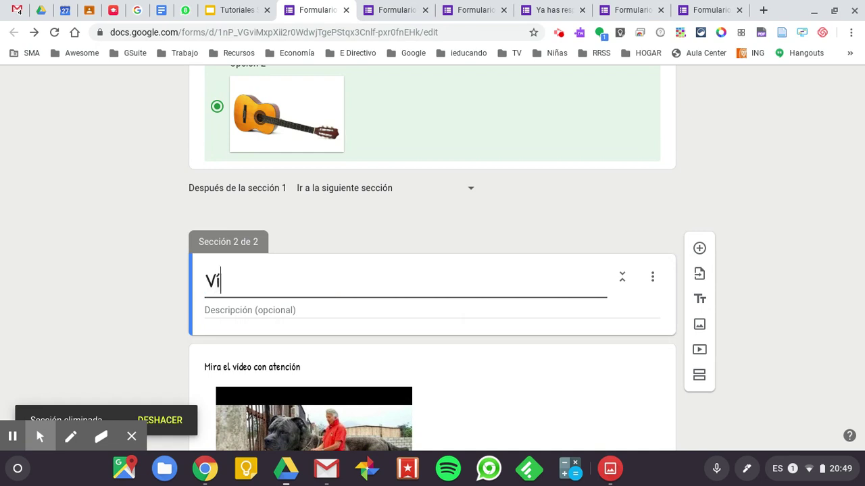
left_click(663, 198)
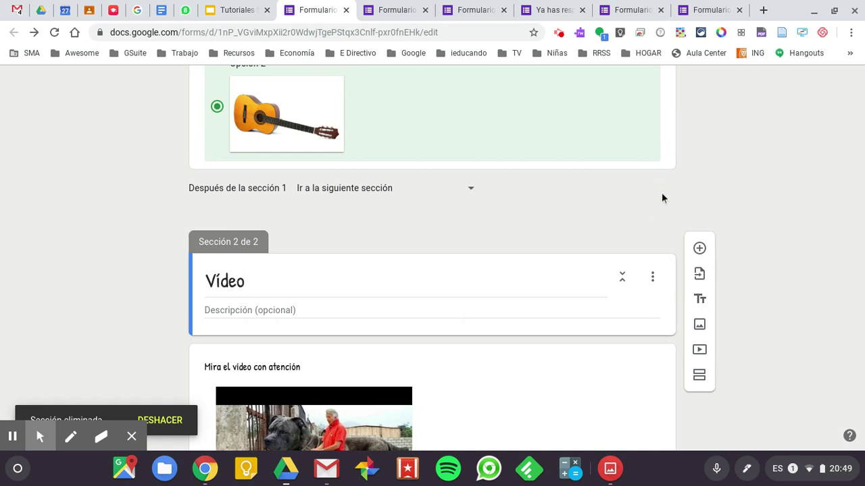
Preview the form as a respondent, choose azul for "Elige un color" and enter the person's first name under "Indica mi nombre"
scroll(565, 163, "up", 20)
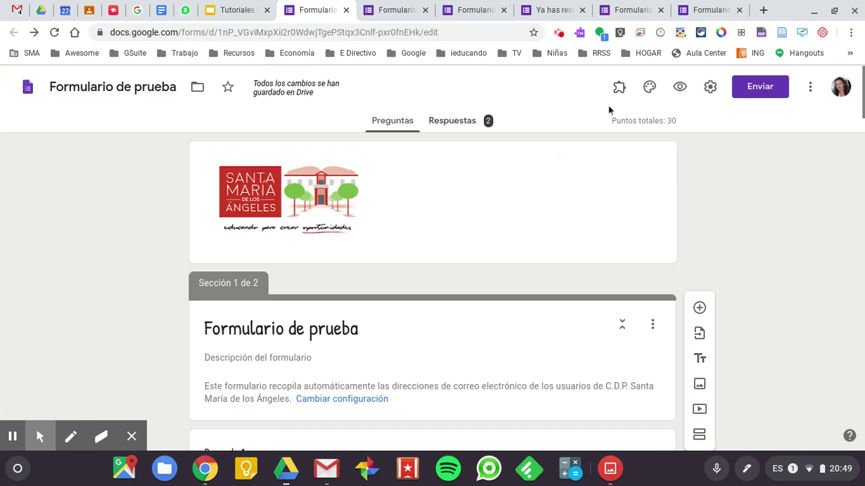
left_click(681, 87)
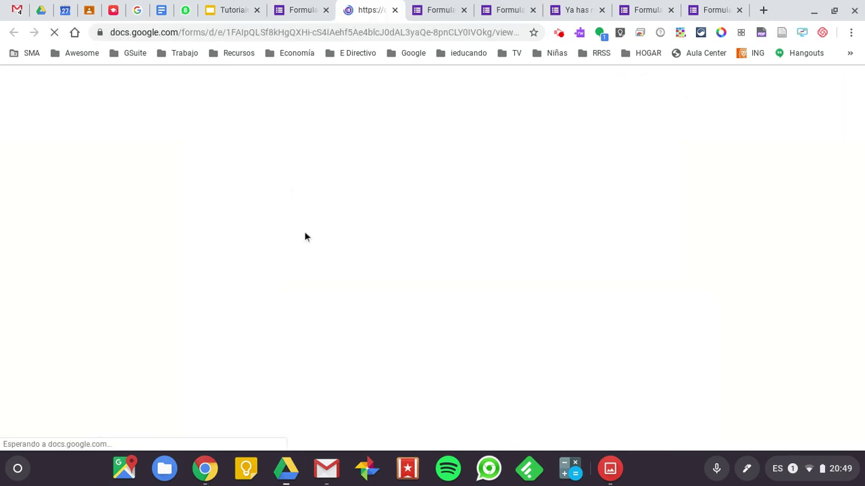
scroll(352, 260, "down", 2)
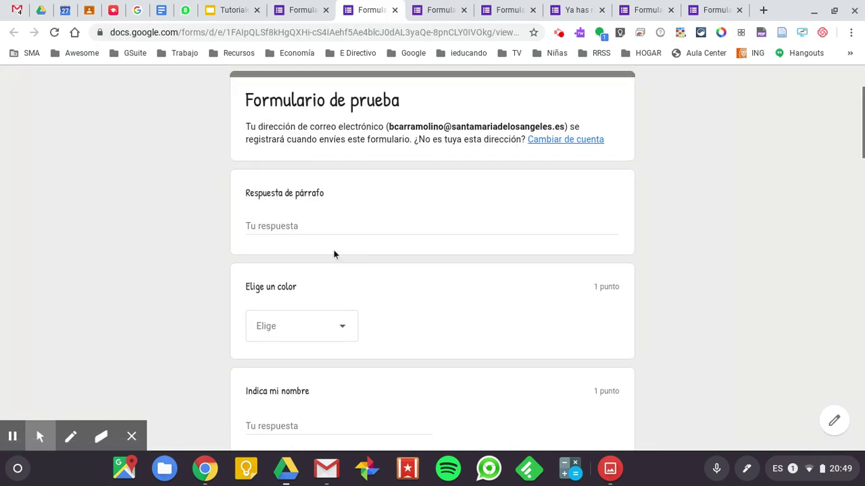
left_click(311, 229)
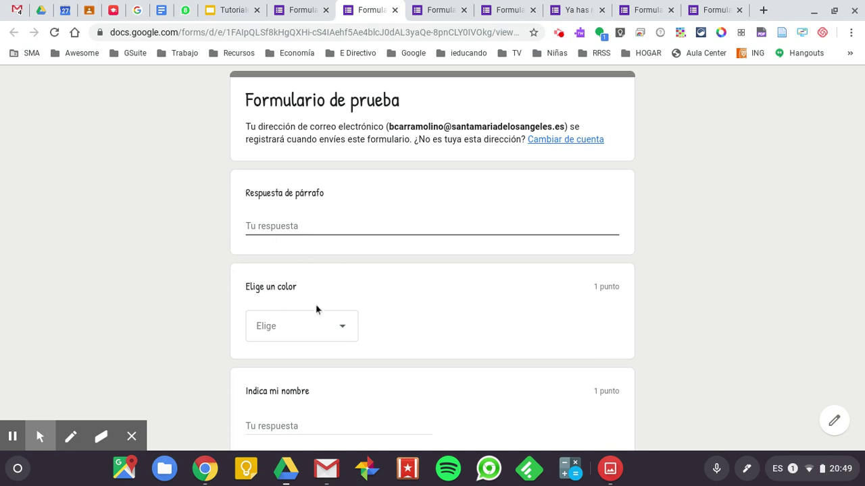
left_click(331, 329)
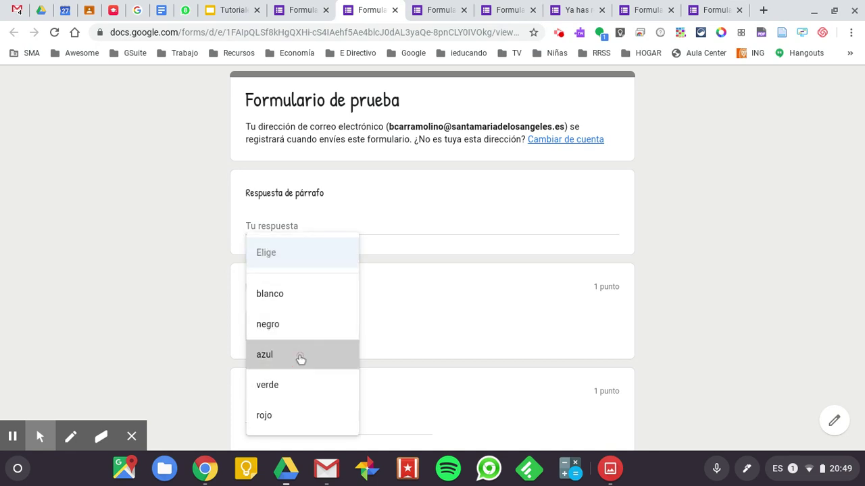
left_click(299, 359)
scroll(301, 360, "down", 2)
left_click(338, 263)
type("Bego")
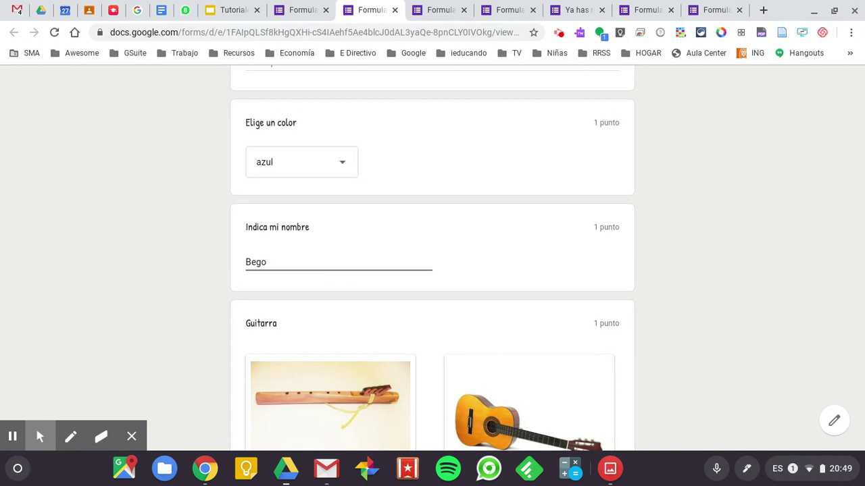
Answer "Guitarra" with Opción 2, and in the checkbox grid mark Columna 1 for Fila 1 and Columna 2 and 3 for Fila 2
scroll(432, 267, "down", 3)
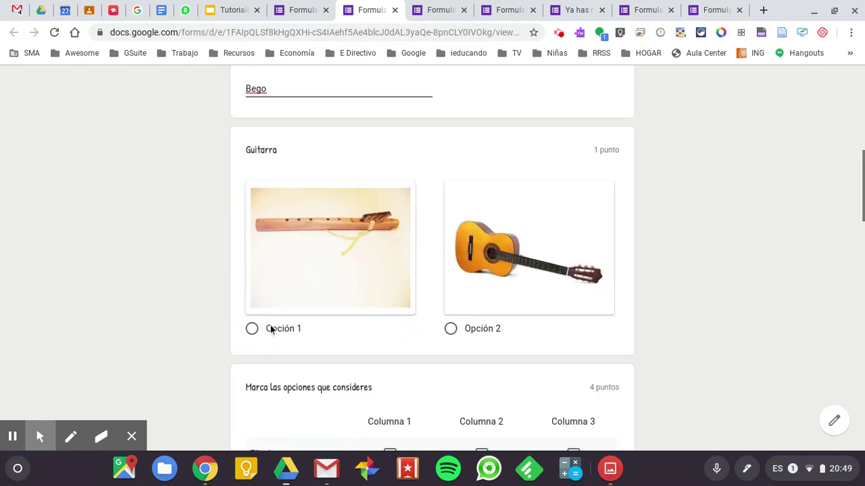
left_click(451, 329)
scroll(454, 332, "down", 2)
left_click(389, 313)
left_click(481, 348)
left_click(573, 348)
Rate "Escala lineal" as 1, and in the checkbox grid mark Columna 1 for Fila 3 and Columna 2 for Fila 4
scroll(568, 347, "down", 3)
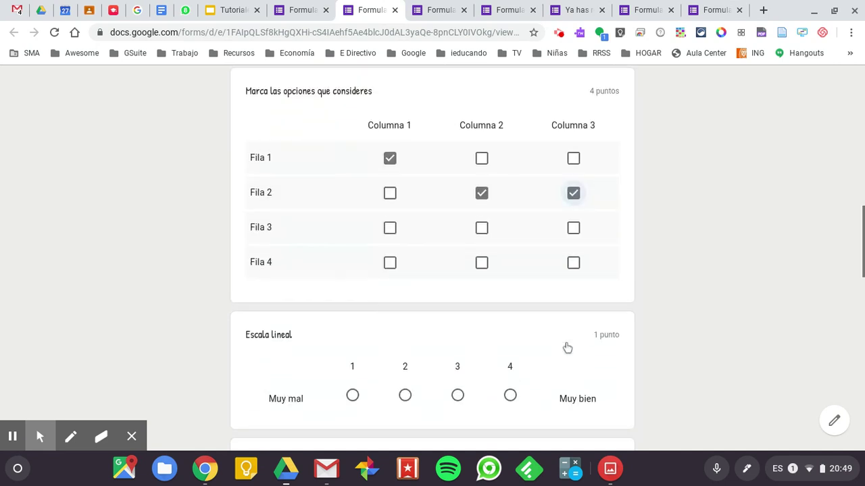
left_click(352, 365)
scroll(500, 358, "down", 2)
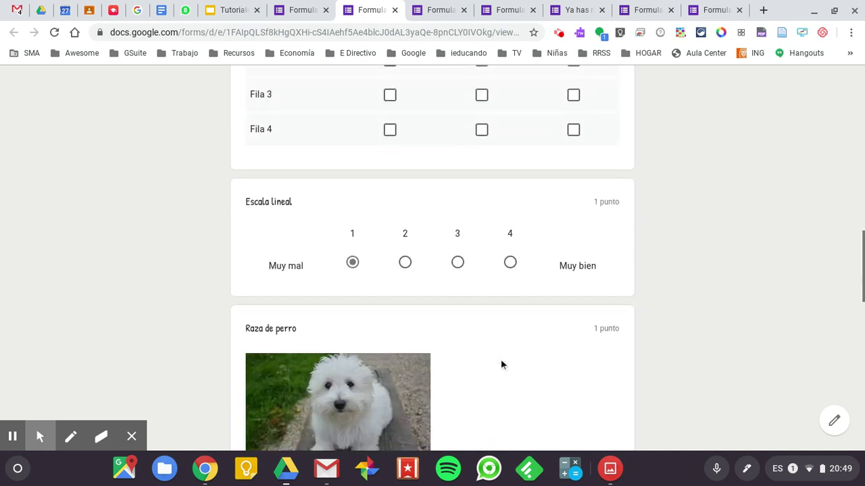
scroll(433, 244, "up", 1)
left_click(389, 156)
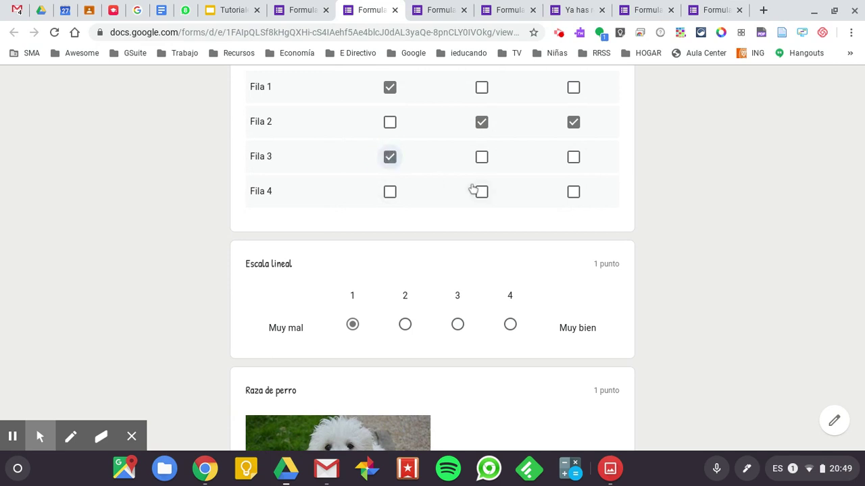
left_click(482, 192)
Choose Bichón maltés for "Raza de perro", and Columna 1 for Fila 1 and Fila 4 in the one-option-per-row grid
scroll(483, 196, "down", 3)
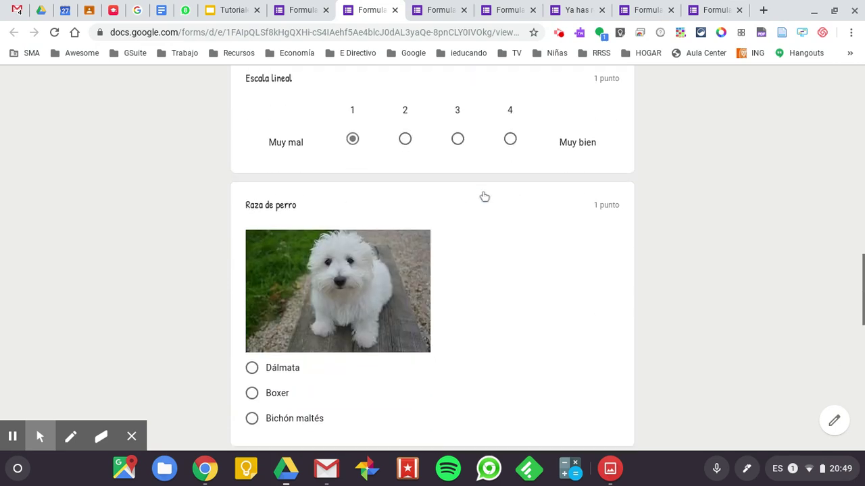
scroll(485, 197, "down", 2)
scroll(362, 223, "up", 1)
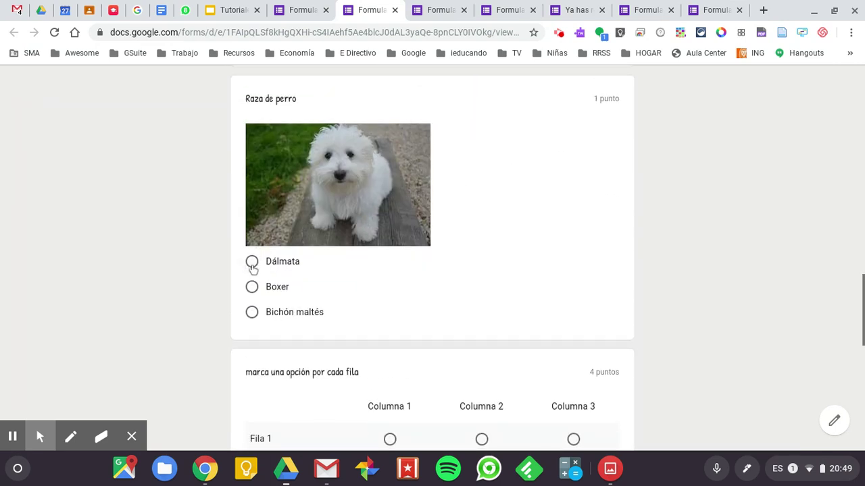
left_click(252, 311)
scroll(535, 249, "down", 3)
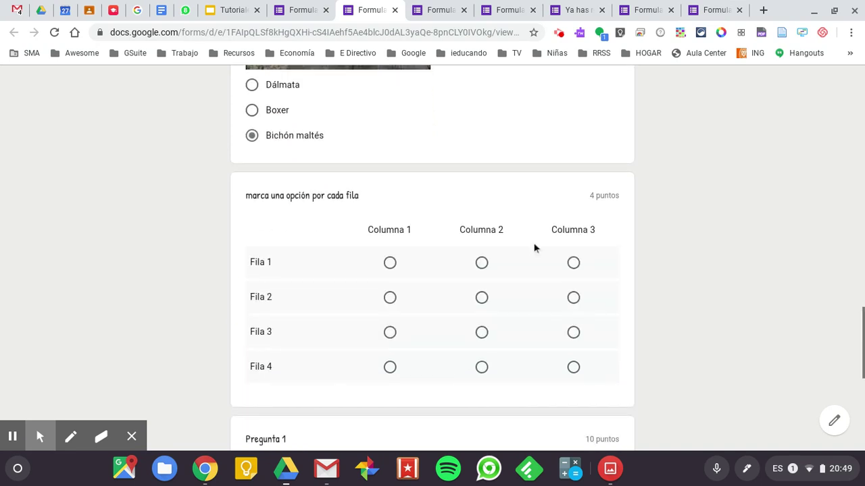
left_click(390, 263)
left_click(388, 369)
Answer Pregunta 1 with Opción 1 and Pregunta 2 with Opción 2, and continue to the form's second page
scroll(386, 373, "down", 5)
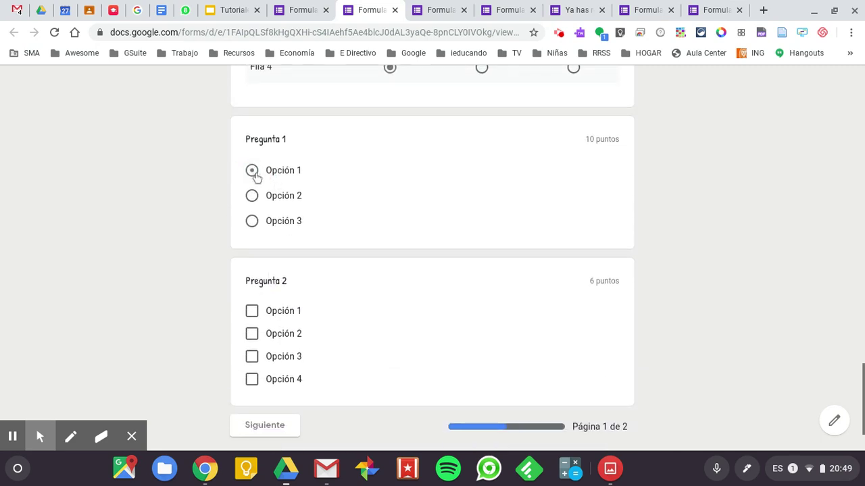
left_click(251, 333)
left_click(264, 426)
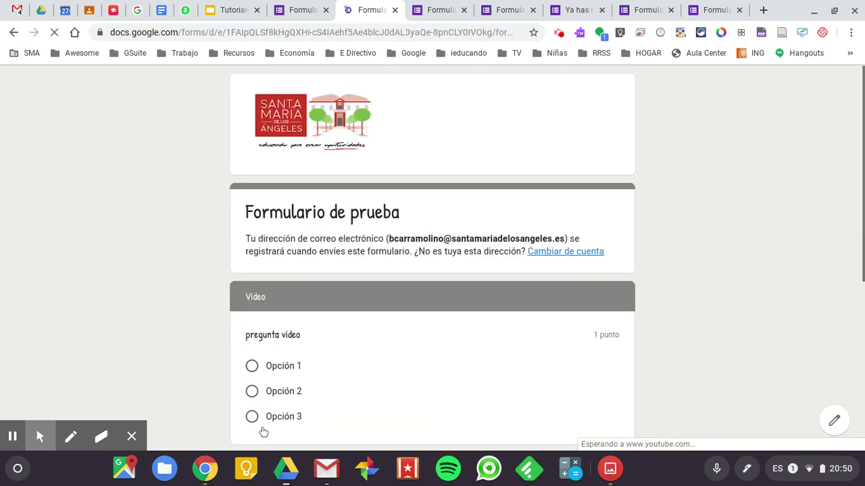
Examine how the "Vídeo" section page presents its question, the embedded video and the page progress to respondents
scroll(264, 432, "down", 2)
scroll(264, 433, "up", 1)
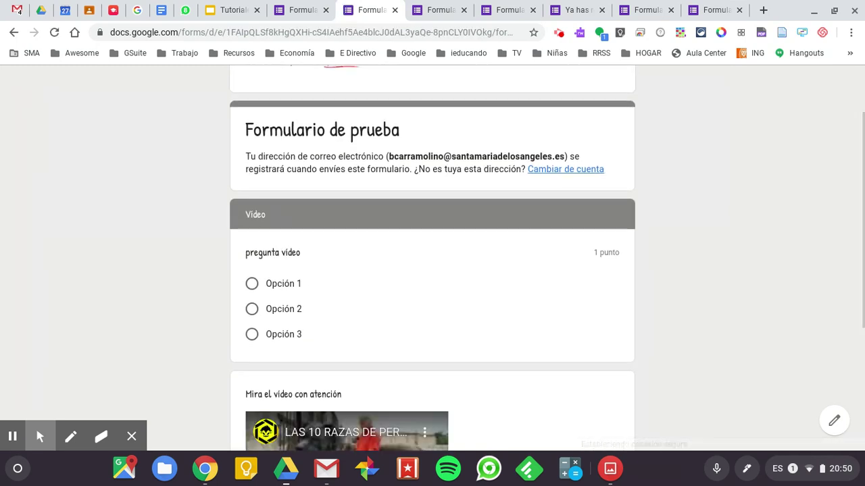
scroll(432, 257, "down", 2)
scroll(433, 257, "up", 1)
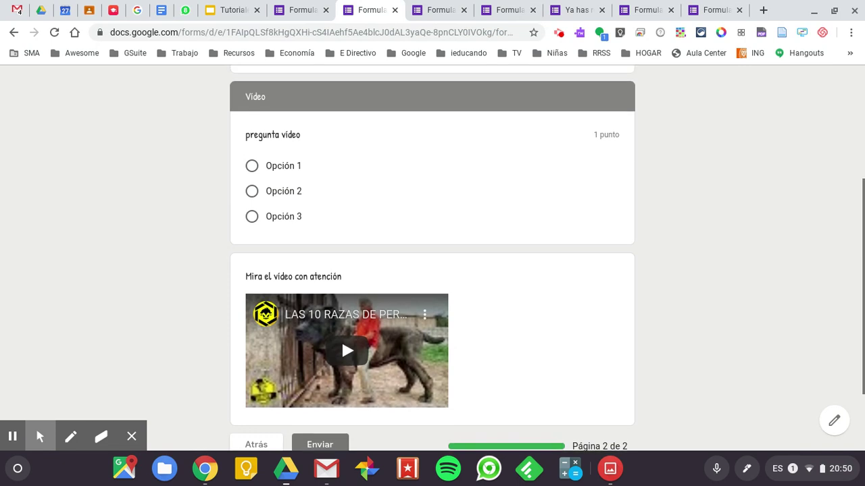
scroll(432, 256, "down", 1)
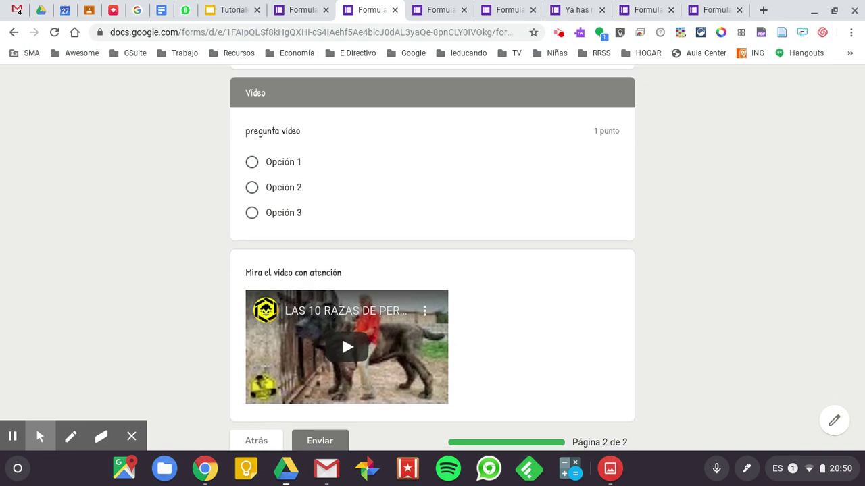
scroll(351, 270, "down", 1)
scroll(412, 343, "up", 1)
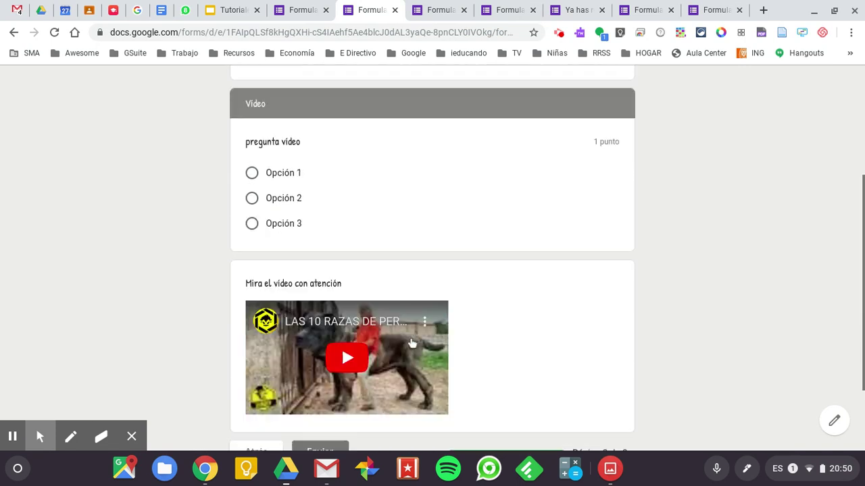
scroll(412, 343, "up", 1)
scroll(412, 343, "down", 2)
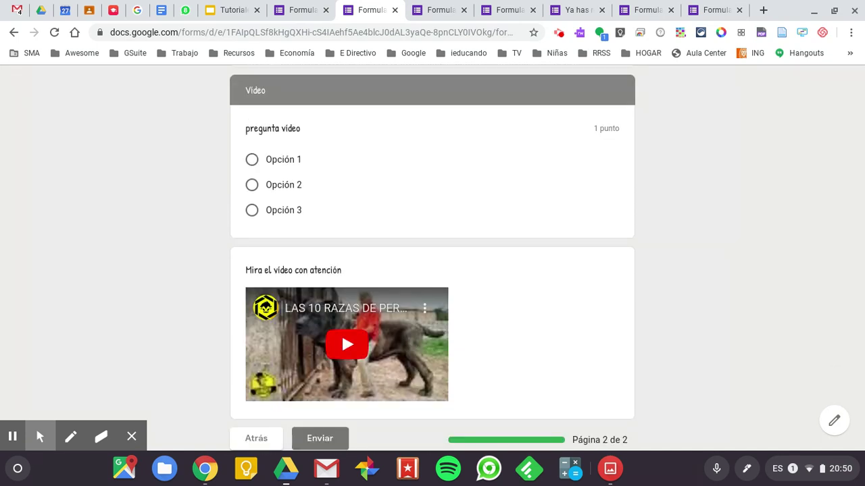
scroll(341, 332, "up", 1)
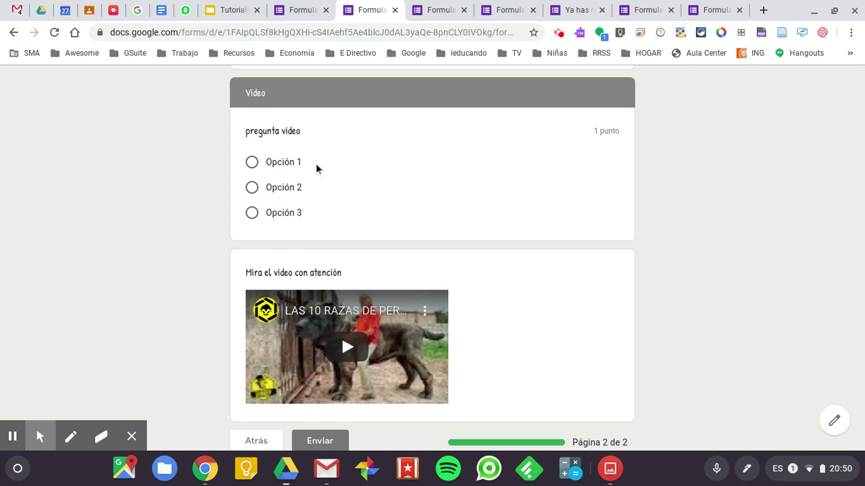
scroll(351, 304, "down", 1)
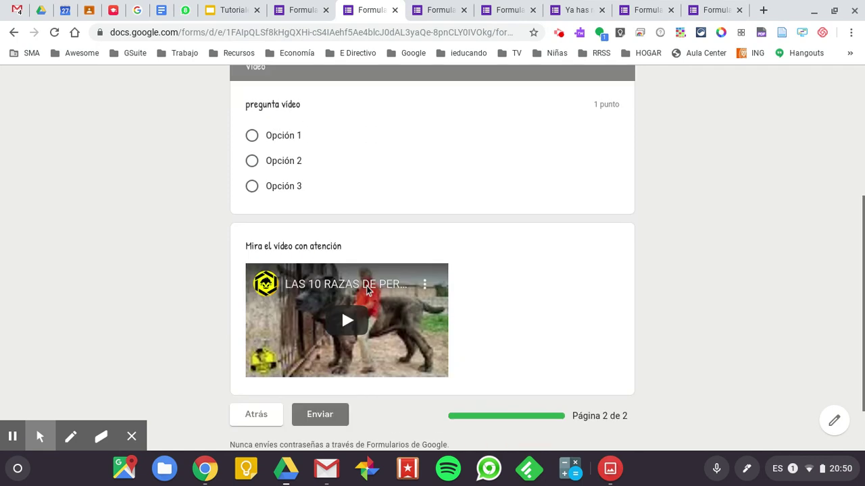
Answer "pregunta vídeo" with Opción 3 and submit the form
left_click(251, 187)
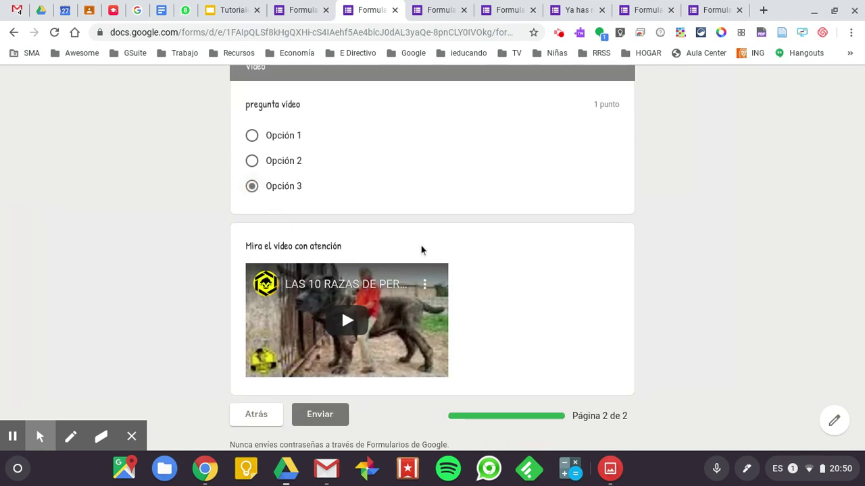
scroll(421, 250, "up", 5)
scroll(421, 245, "down", 3)
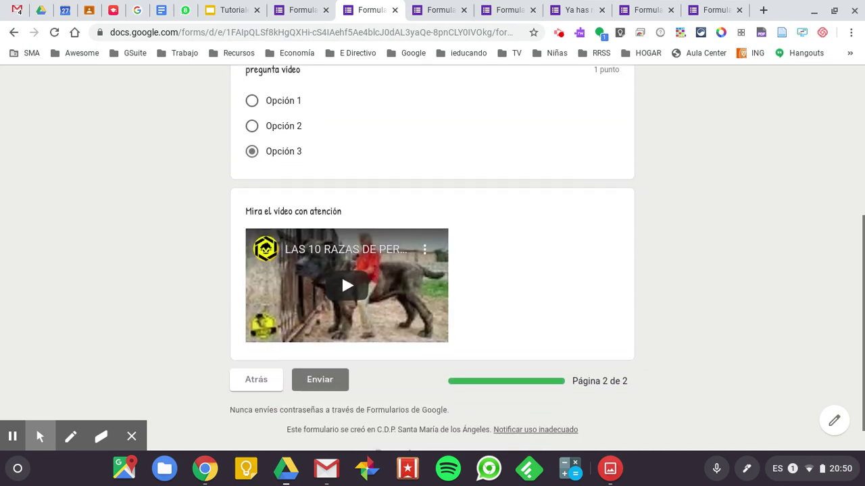
scroll(420, 245, "up", 3)
scroll(432, 259, "up", 1)
scroll(432, 259, "down", 3)
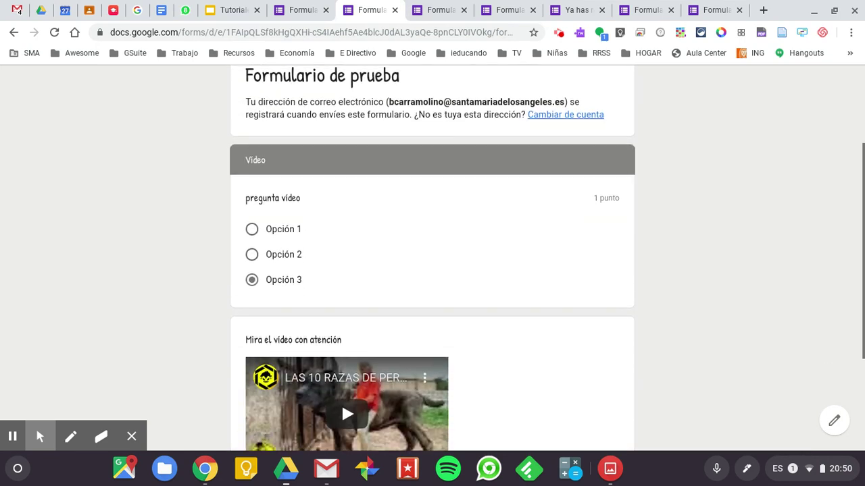
scroll(433, 259, "up", 1)
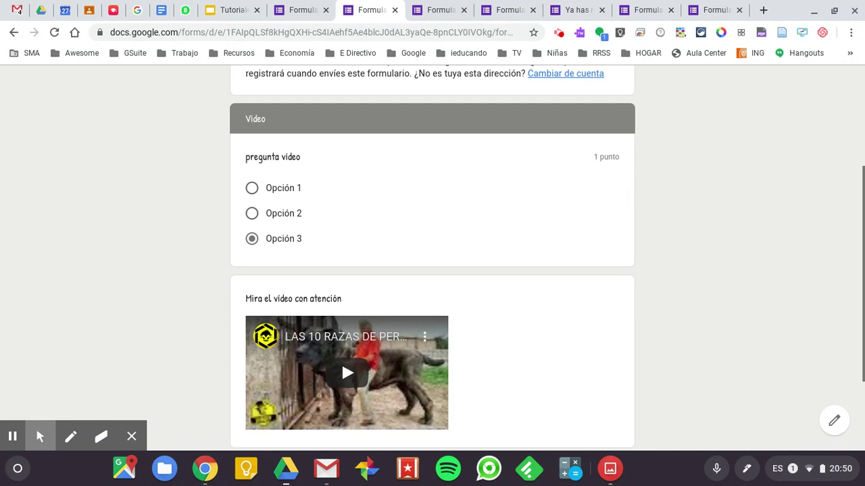
scroll(432, 257, "down", 2)
scroll(432, 257, "up", 3)
scroll(331, 372, "down", 2)
left_click(331, 375)
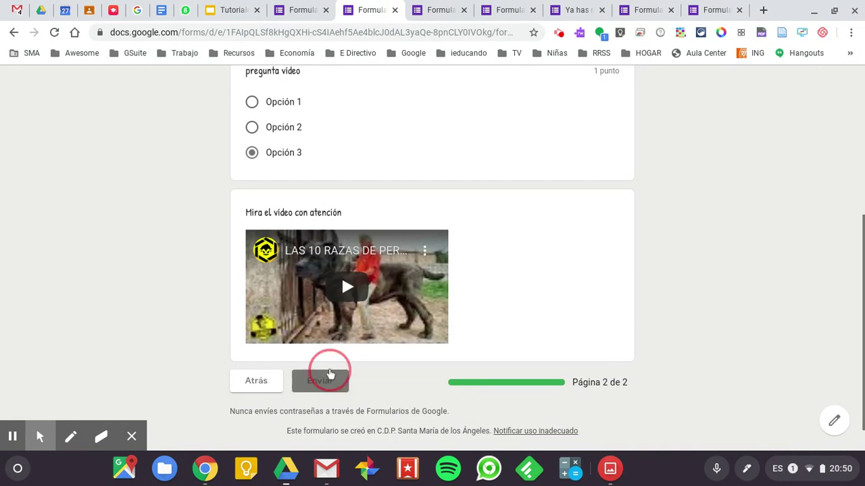
Return to the form editor and make Pregunta 2 a required question
left_click(295, 12)
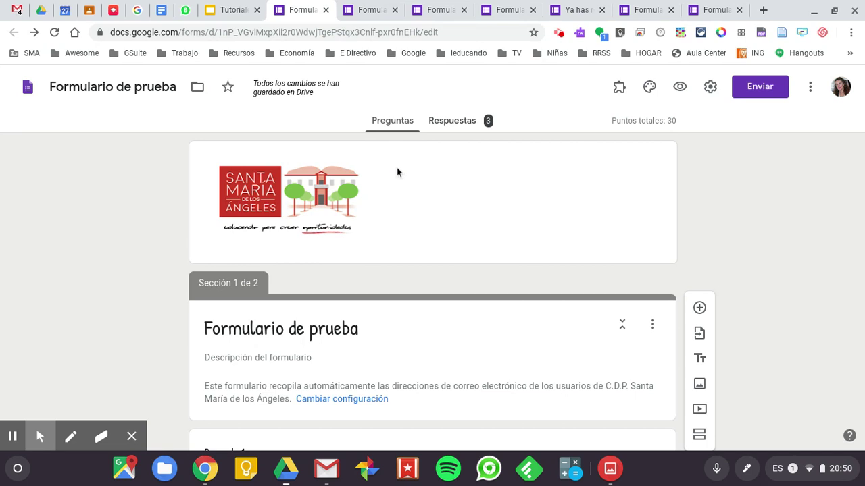
scroll(423, 315, "down", 4)
scroll(422, 316, "up", 2)
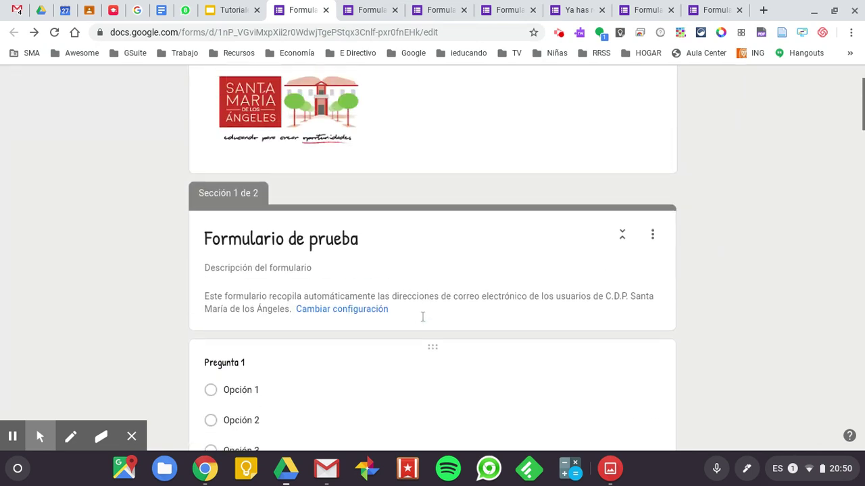
scroll(422, 317, "up", 2)
scroll(422, 315, "down", 7)
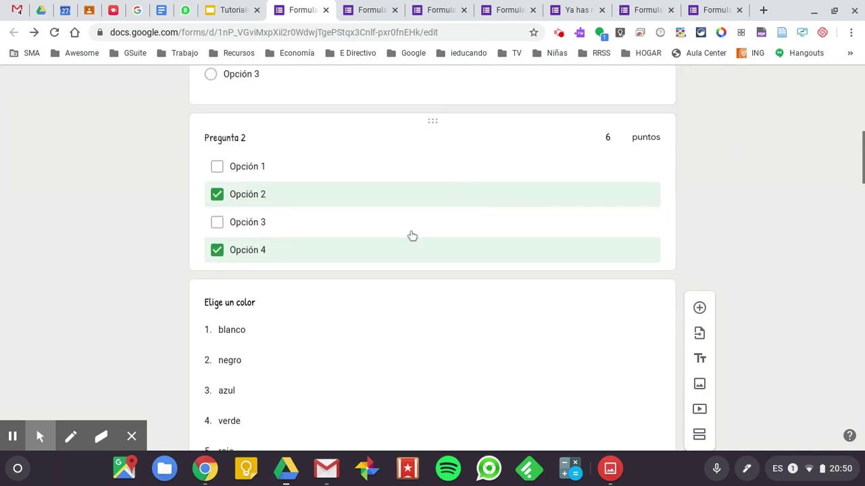
left_click(412, 176)
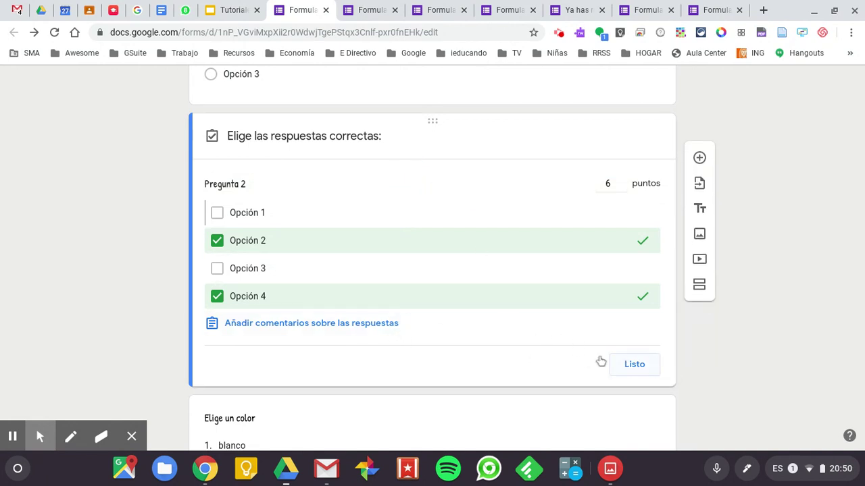
left_click(634, 365)
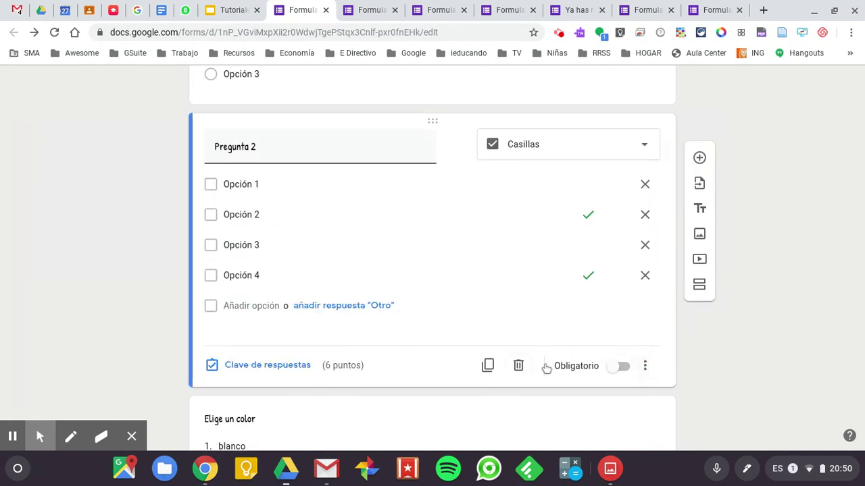
left_click(622, 367)
scroll(625, 368, "down", 3)
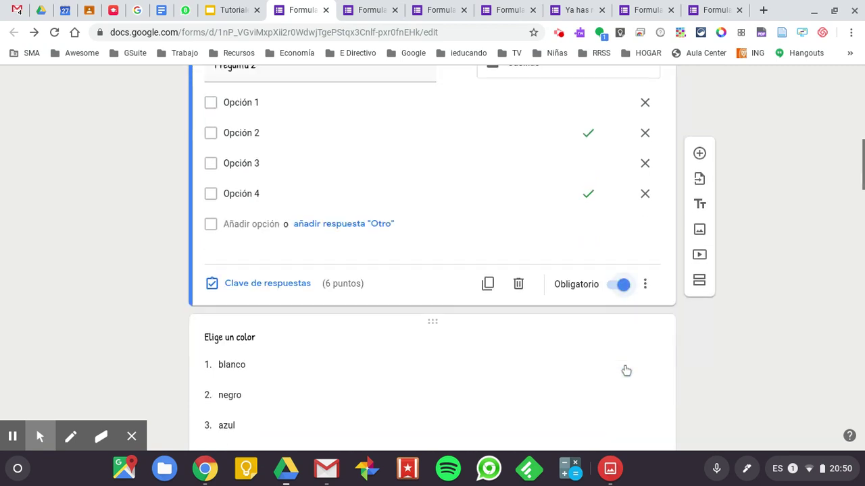
Make the "Elige un color" and "Escala lineal" questions required
left_click(540, 295)
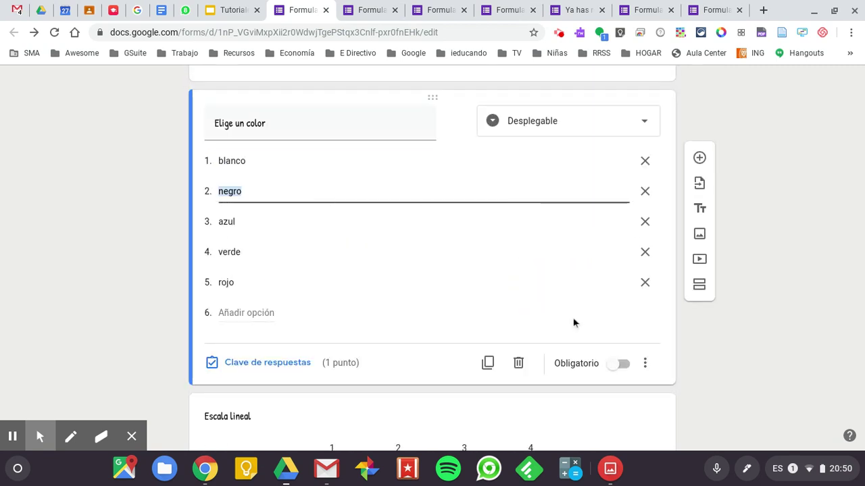
left_click(623, 365)
scroll(622, 365, "down", 1)
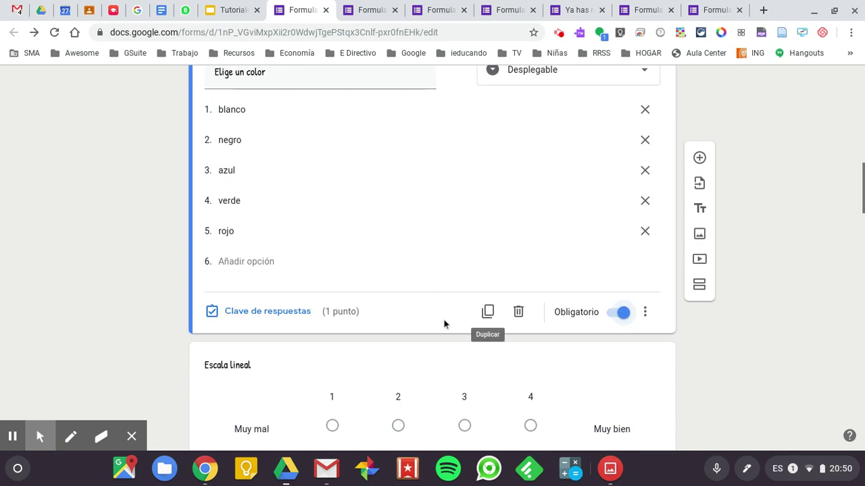
scroll(500, 304, "down", 3)
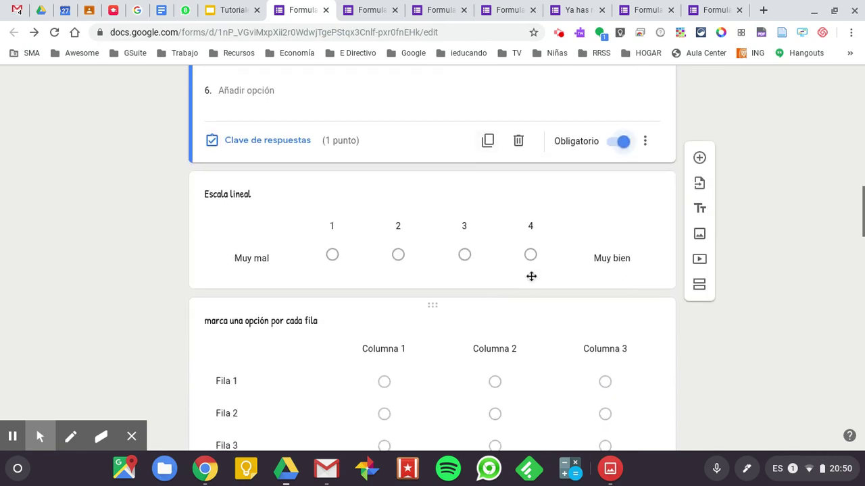
left_click(602, 213)
left_click(624, 277)
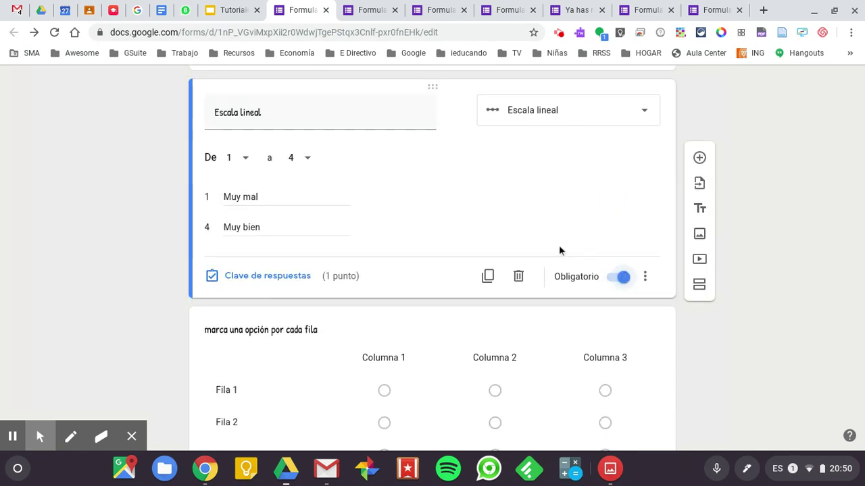
Duplicate the "Escala lineal" question and label the copy's scale ends "No me gusta" for 1 and "Me encanta" for 4
left_click(488, 277)
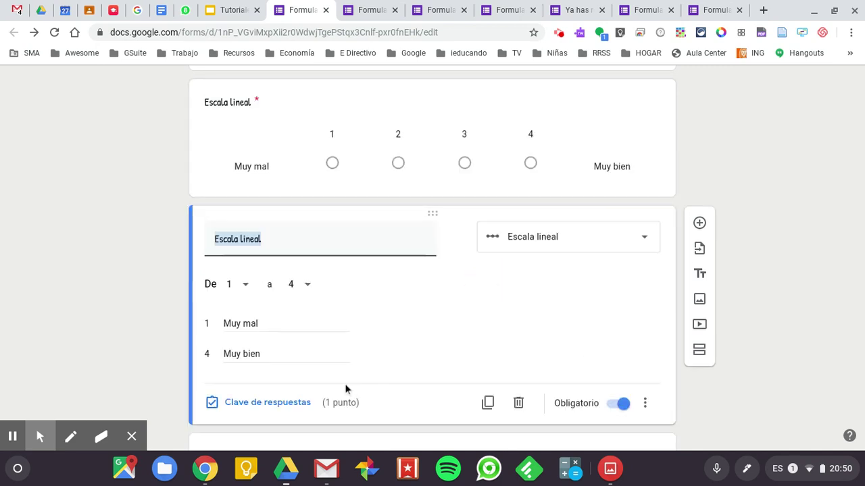
triple_click(272, 330)
key("BackSpace")
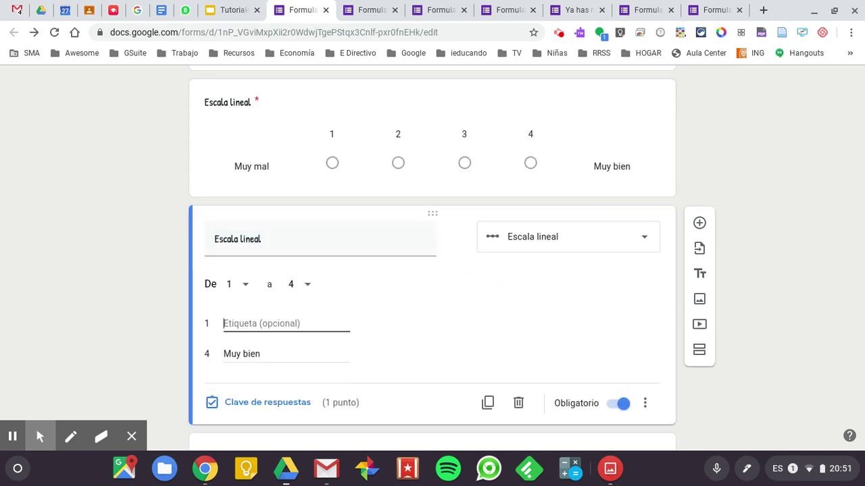
type("No me gusta")
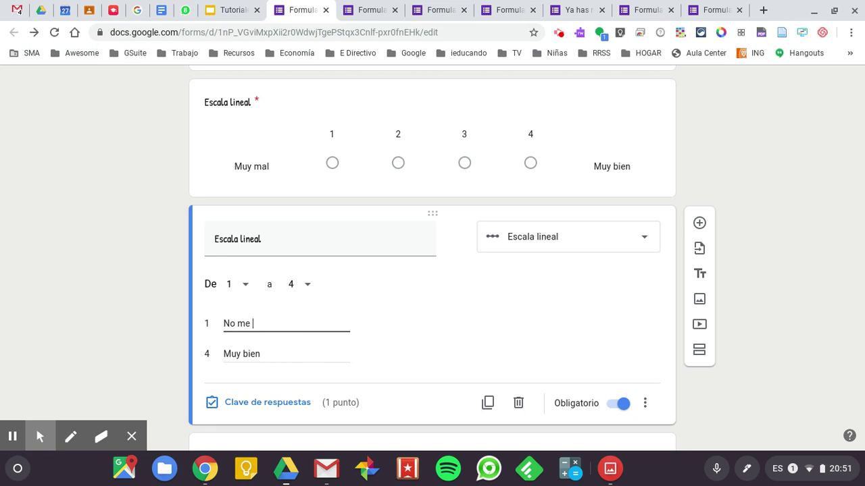
triple_click(272, 358)
key("BackSpace")
type("Me")
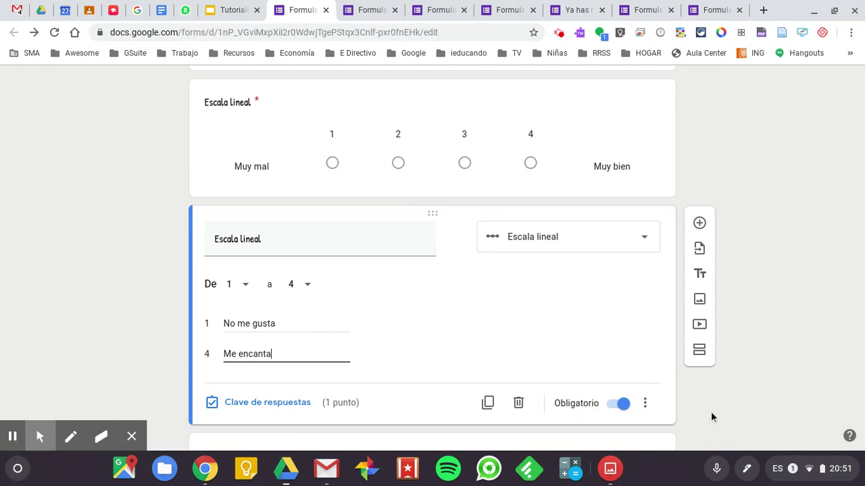
Start importing questions and choose the "Test GLOBAL Política Fiscal" form as the source
scroll(711, 417, "down", 5)
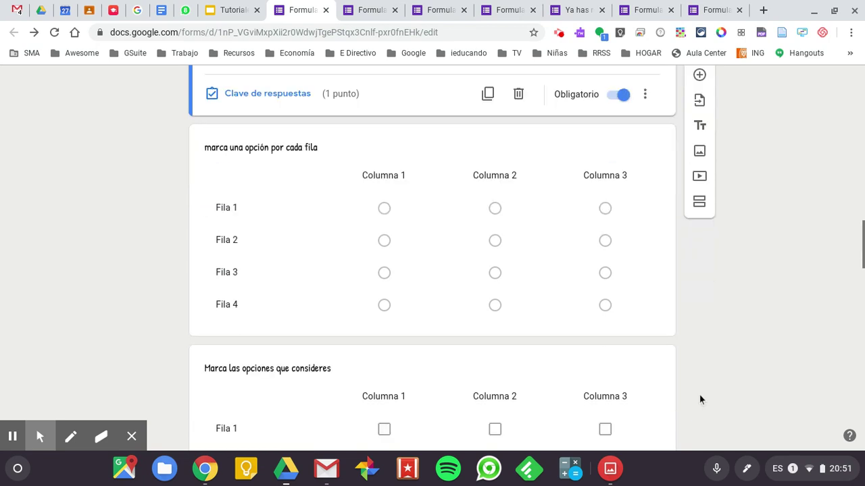
scroll(551, 370, "up", 7)
scroll(552, 371, "up", 10)
scroll(552, 370, "down", 1)
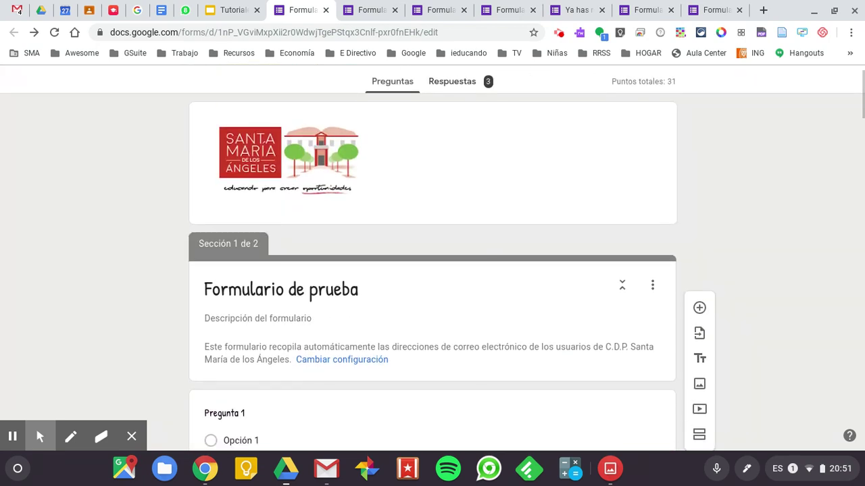
left_click(699, 334)
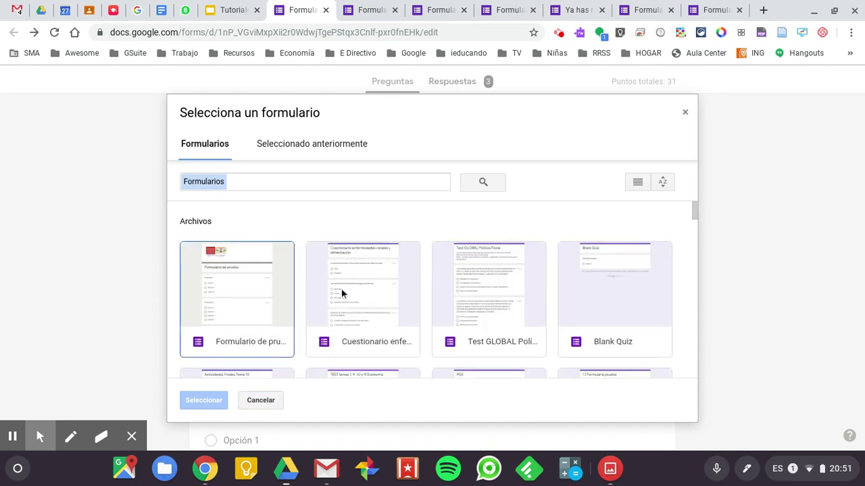
left_click(483, 304)
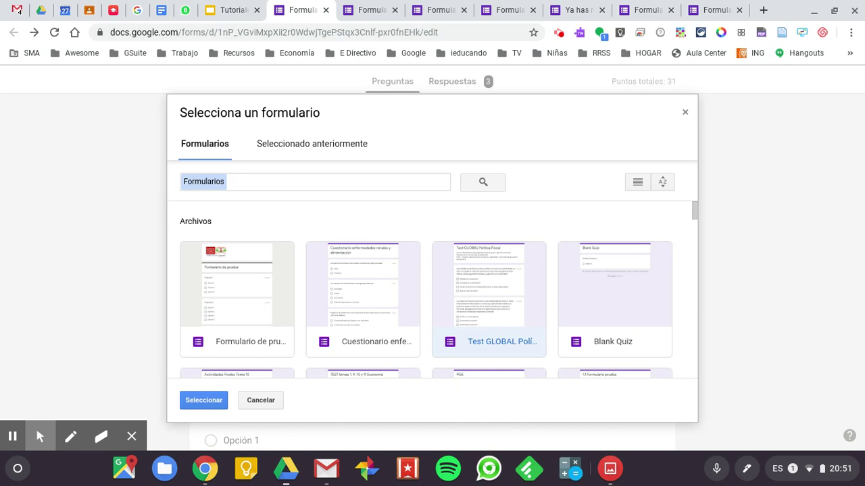
left_click(202, 402)
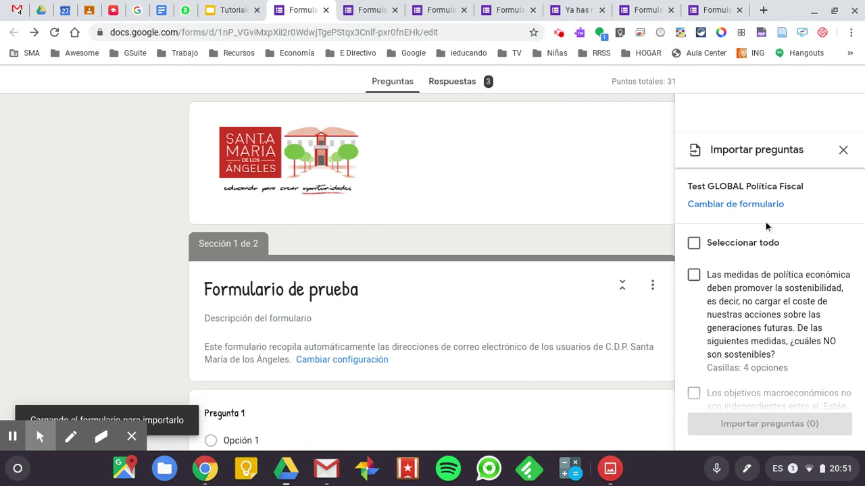
Import the three grid questions beginning "Relaciona lo pagos", "Empareja los conceptos" and "Señala si son verdaderas o falsas" into the form
scroll(766, 253, "down", 10)
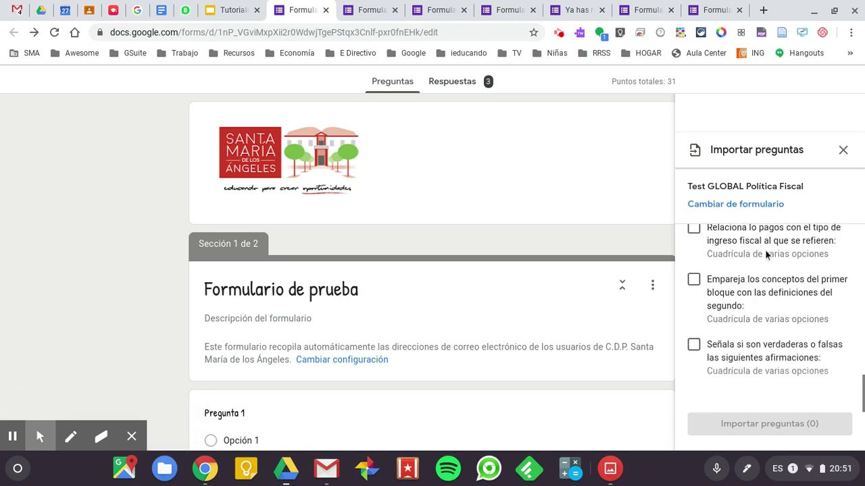
scroll(766, 254, "down", 2)
scroll(711, 253, "up", 3)
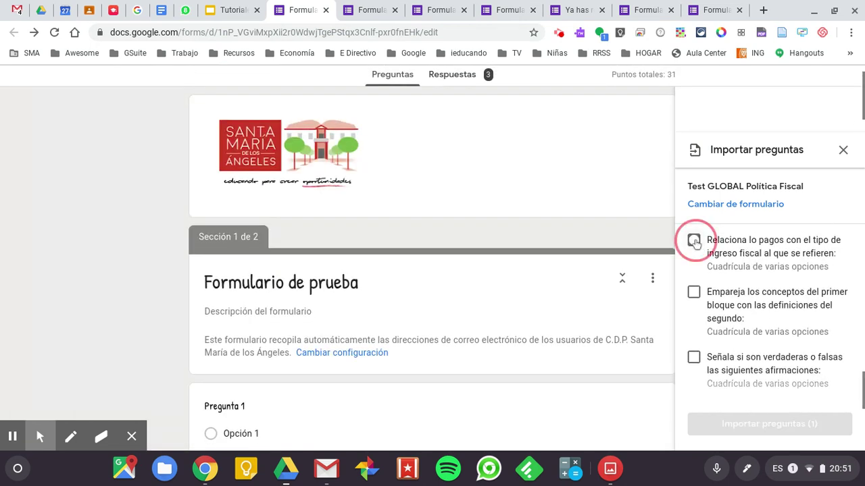
left_click(694, 240)
left_click(694, 294)
left_click(693, 358)
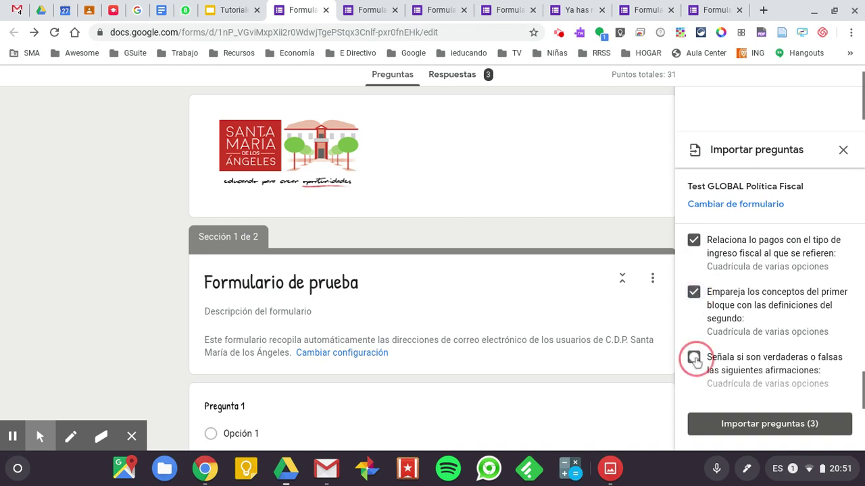
left_click(799, 424)
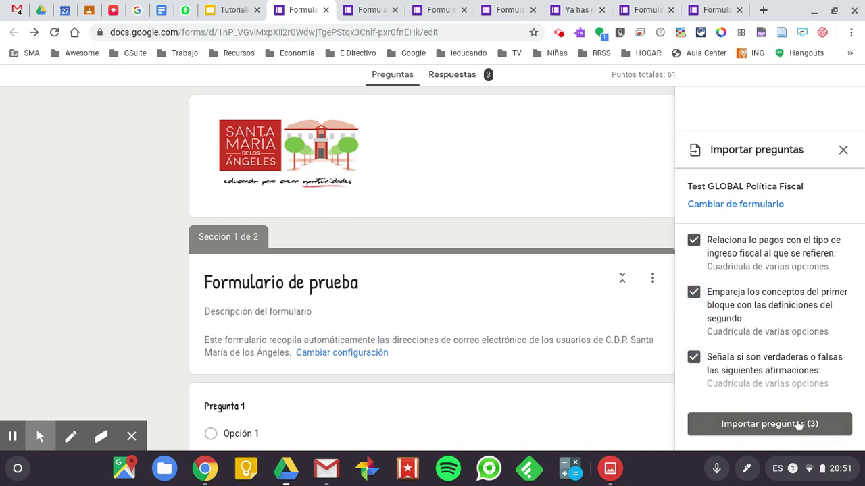
Review the imported grid questions within the form and the options for adding a title, image, video or section
scroll(533, 404, "down", 20)
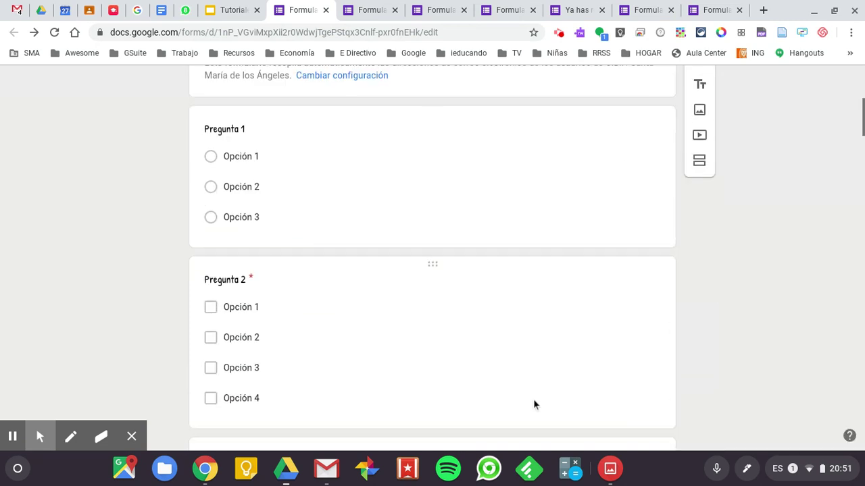
scroll(432, 256, "down", 5)
scroll(433, 257, "down", 15)
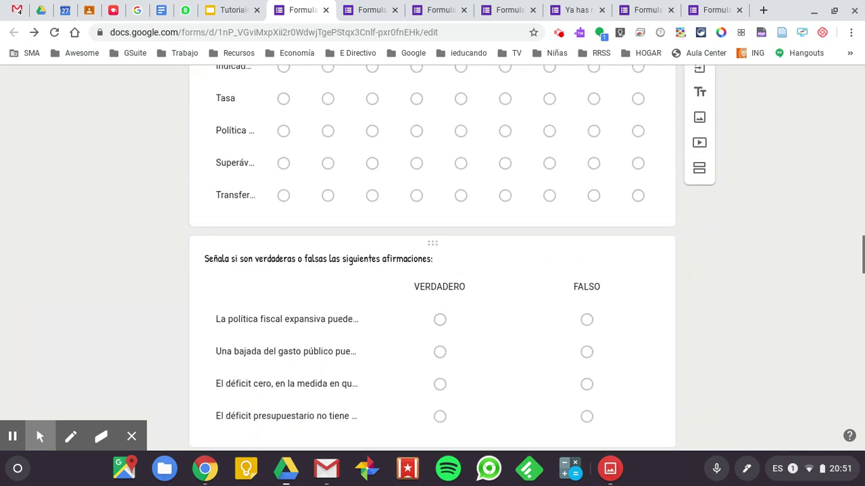
scroll(432, 257, "up", 15)
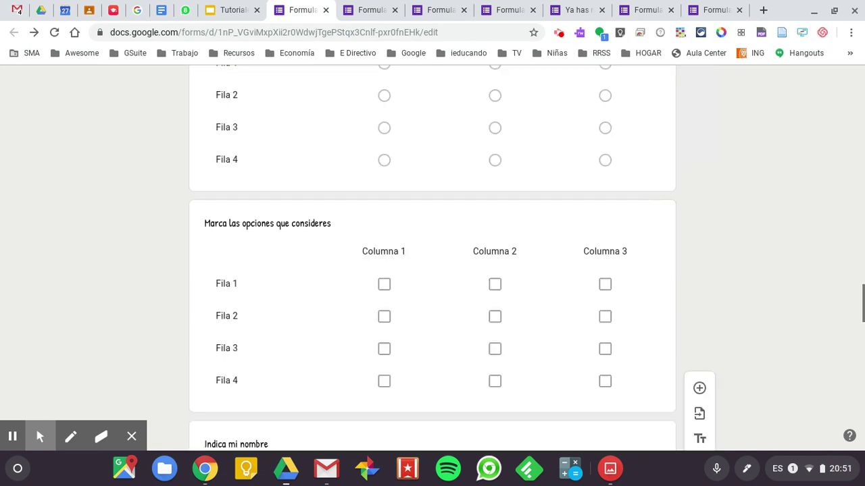
scroll(433, 257, "up", 15)
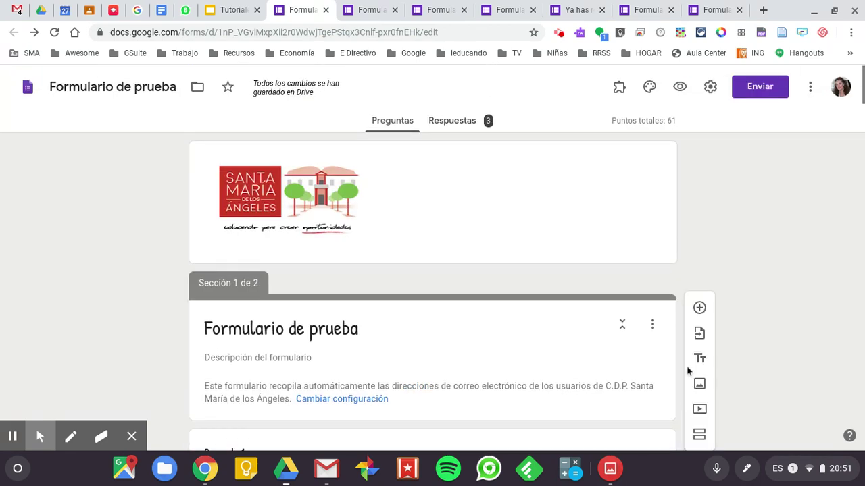
scroll(742, 341, "down", 2)
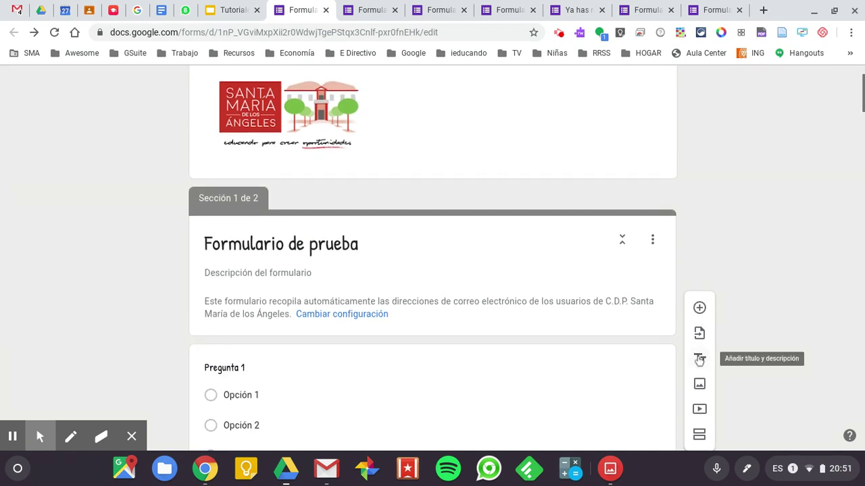
scroll(699, 360, "down", 1)
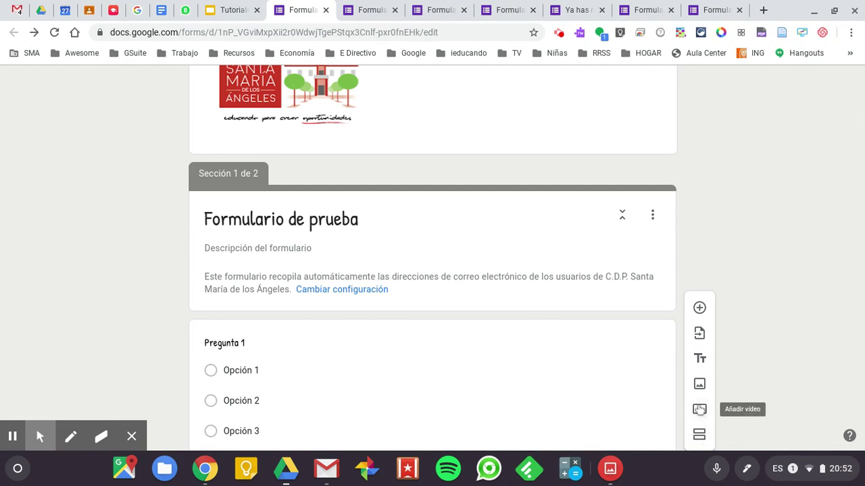
scroll(656, 261, "up", 3)
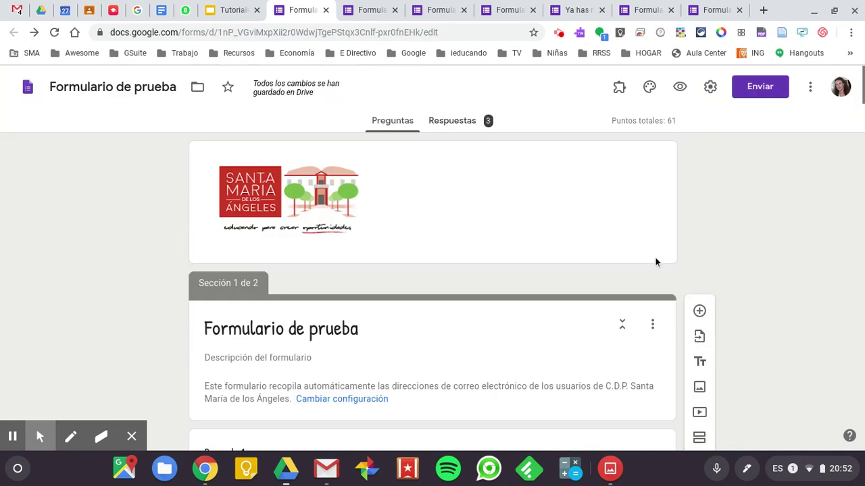
View the response summary and examine the score statistics, the score distribution and the frequently missed questions
left_click(455, 129)
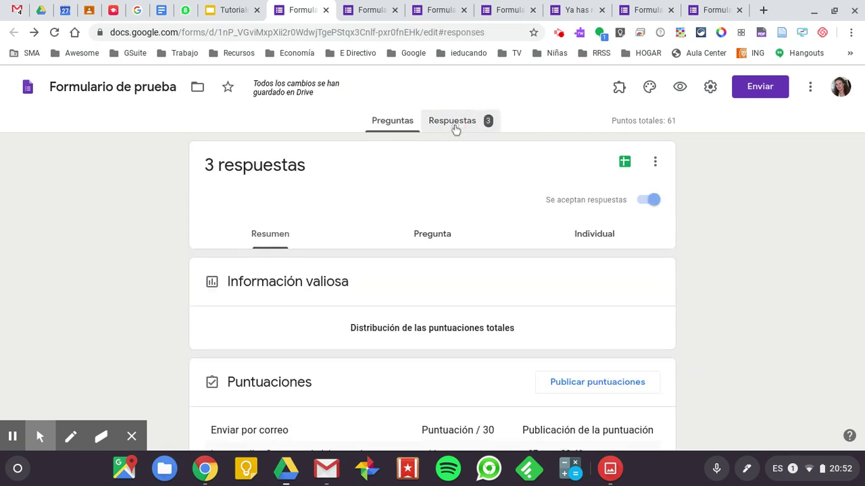
scroll(324, 279, "down", 3)
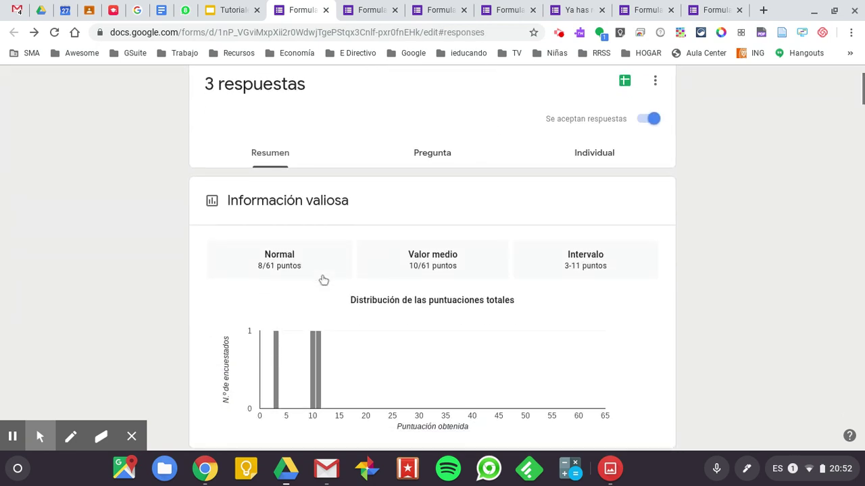
scroll(324, 280, "up", 2)
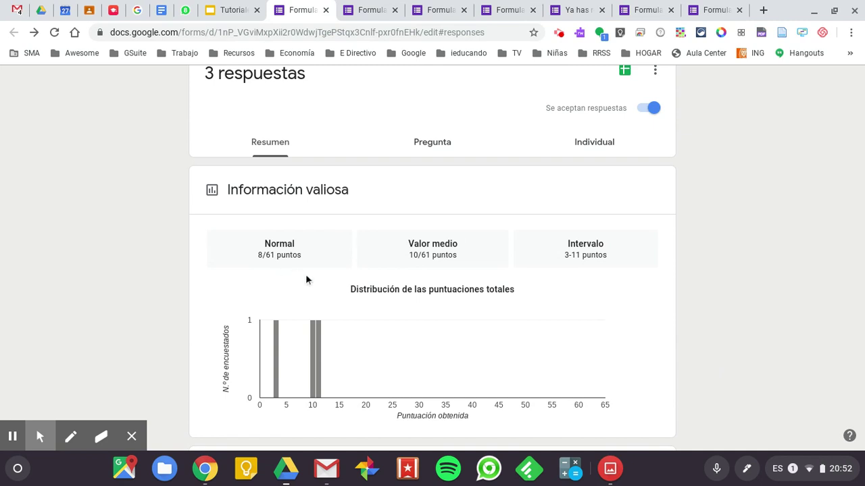
scroll(324, 291, "down", 9)
scroll(324, 286, "up", 5)
right_click(324, 289)
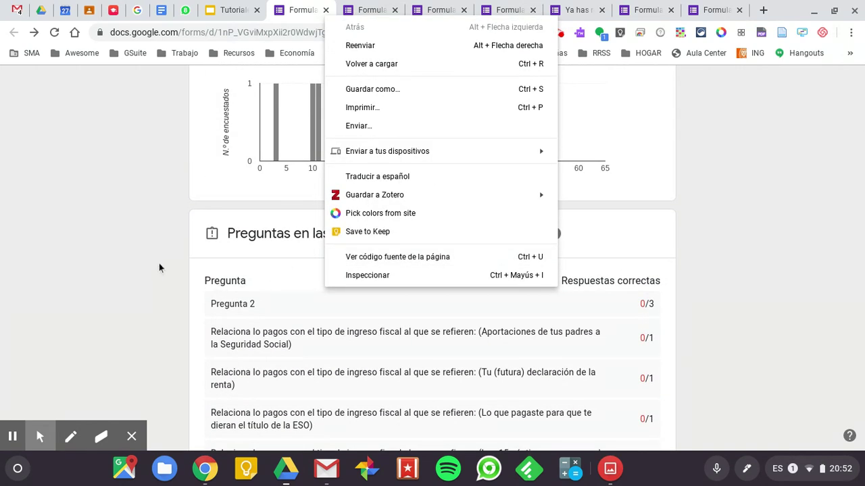
left_click(252, 275)
scroll(392, 274, "down", 10)
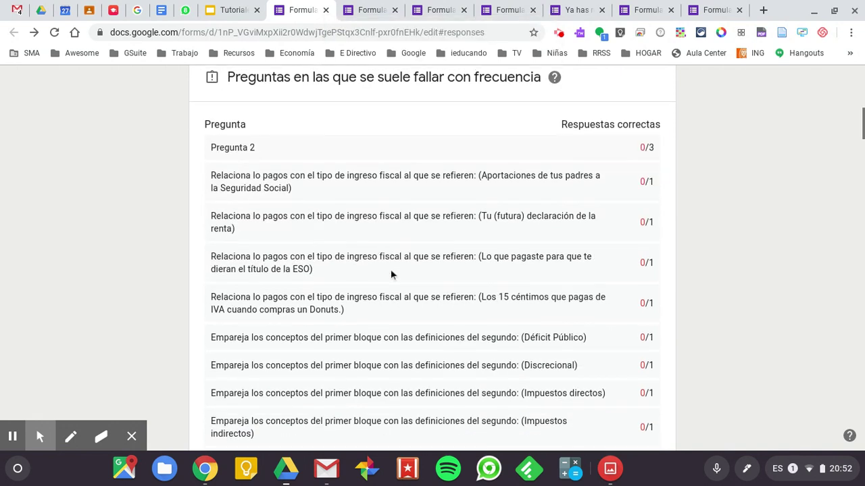
Examine the respondents' scores and the answer charts for each question in the response summary
scroll(390, 274, "down", 3)
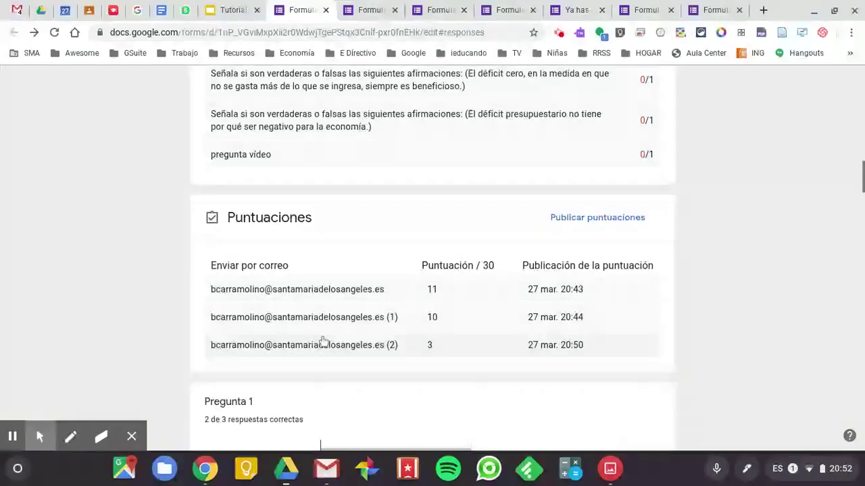
scroll(324, 342, "down", 1)
scroll(324, 341, "down", 4)
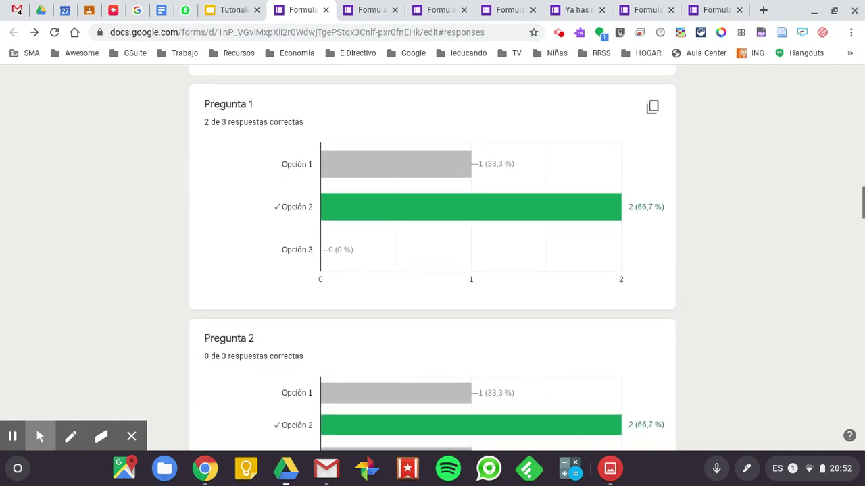
scroll(270, 247, "down", 2)
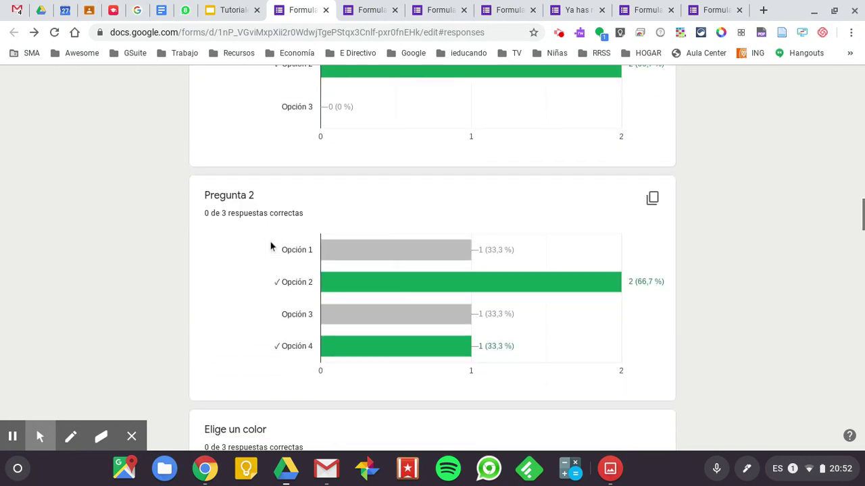
scroll(236, 318, "down", 6)
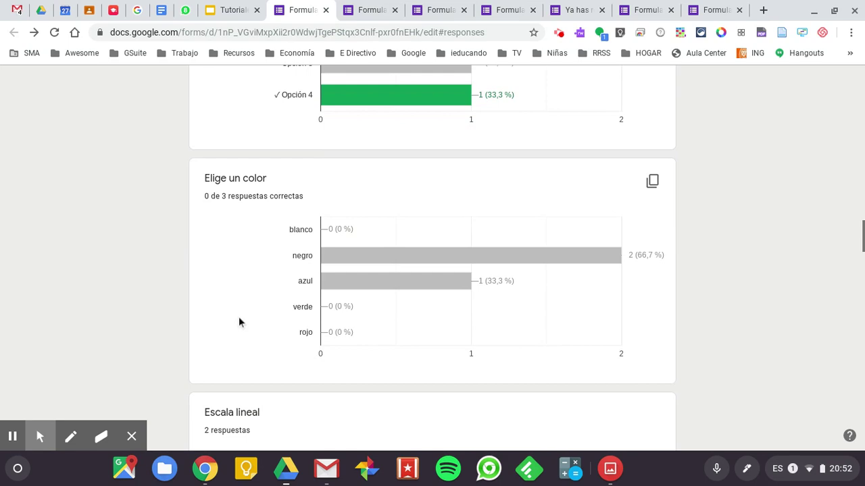
scroll(239, 322, "down", 14)
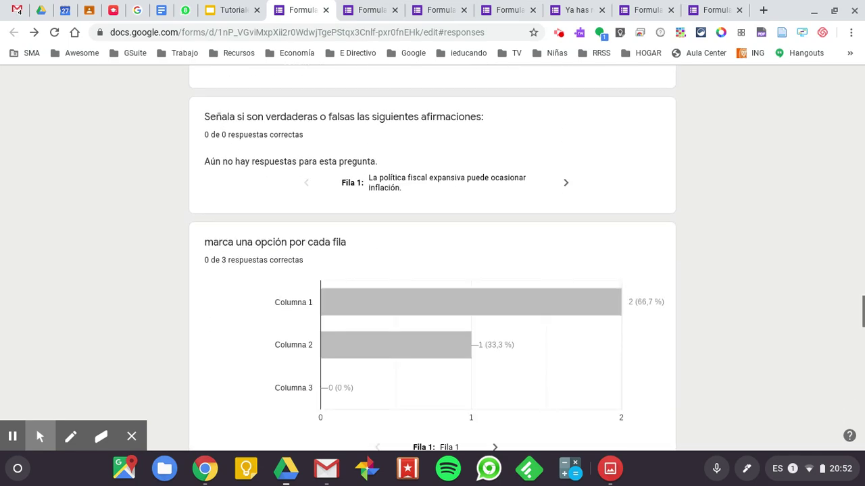
scroll(432, 256, "down", 20)
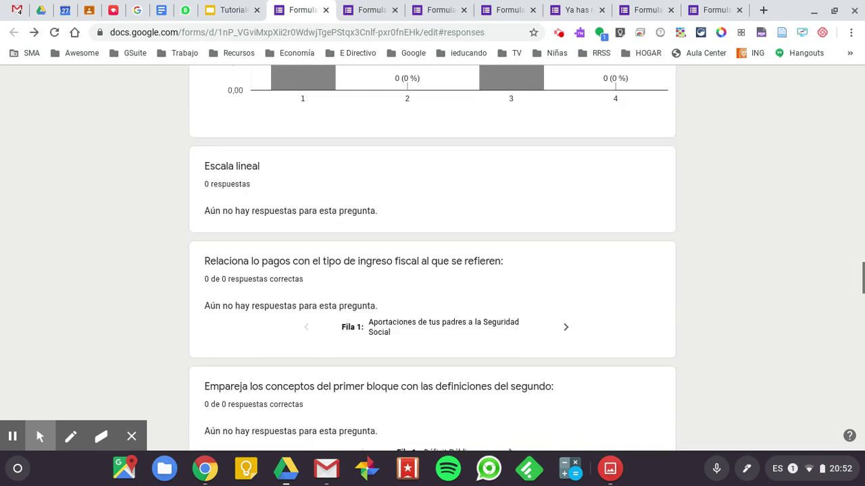
Show the responses grouped by question and examine the answers and scores given for Pregunta 1
scroll(432, 257, "up", 20)
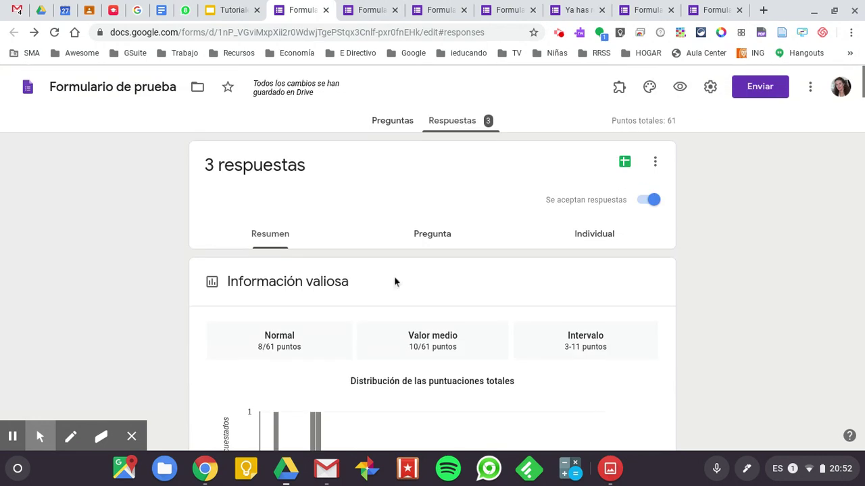
left_click(432, 235)
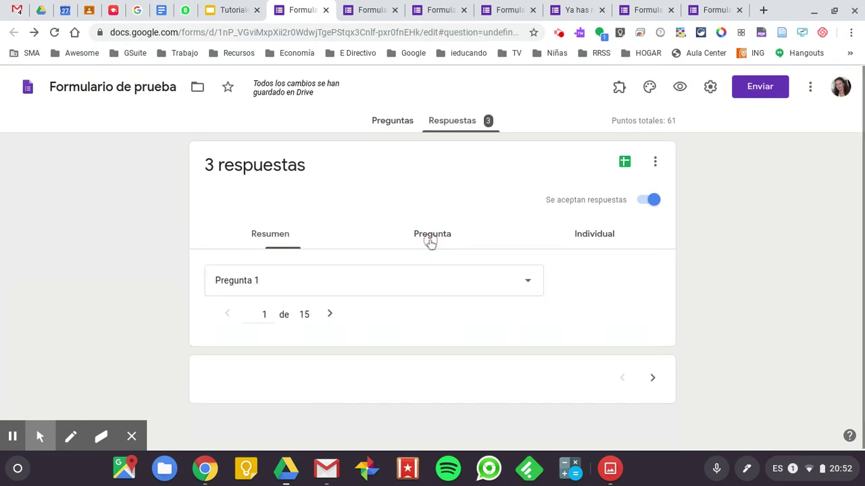
scroll(419, 326, "down", 5)
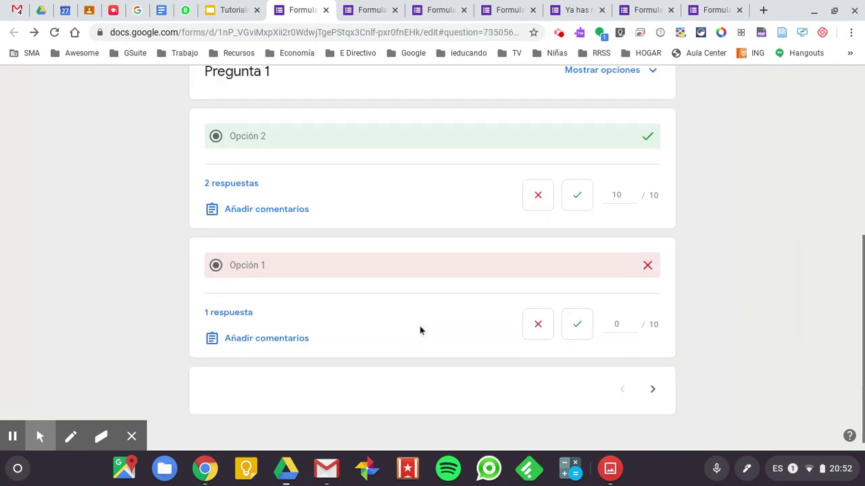
scroll(419, 325, "up", 5)
scroll(419, 326, "down", 5)
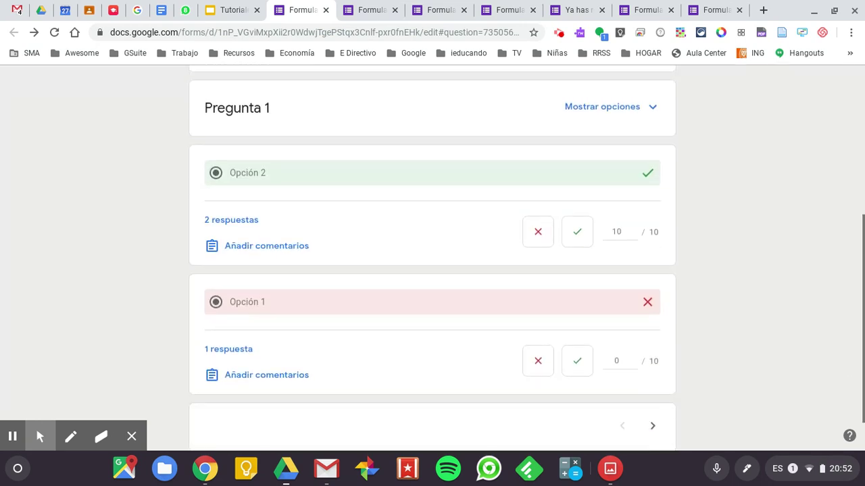
scroll(420, 326, "up", 2)
scroll(572, 251, "up", 3)
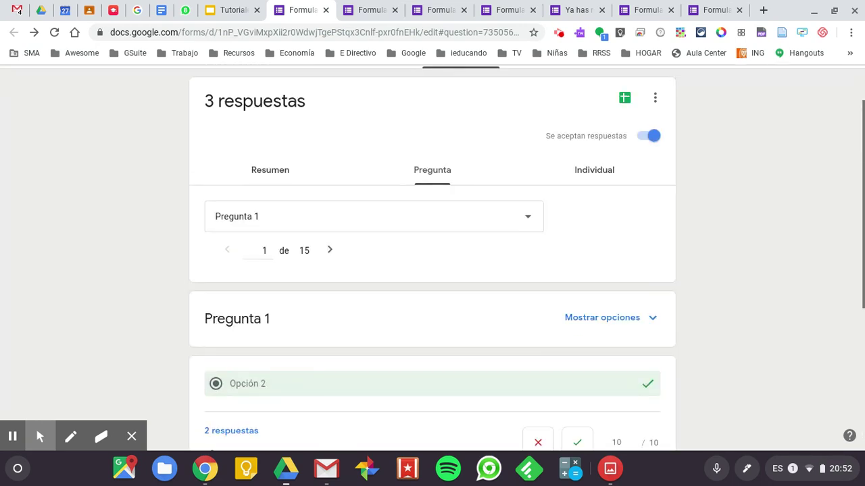
Show the responses individually and go from the first response to the third, looking through its graded answers
left_click(586, 240)
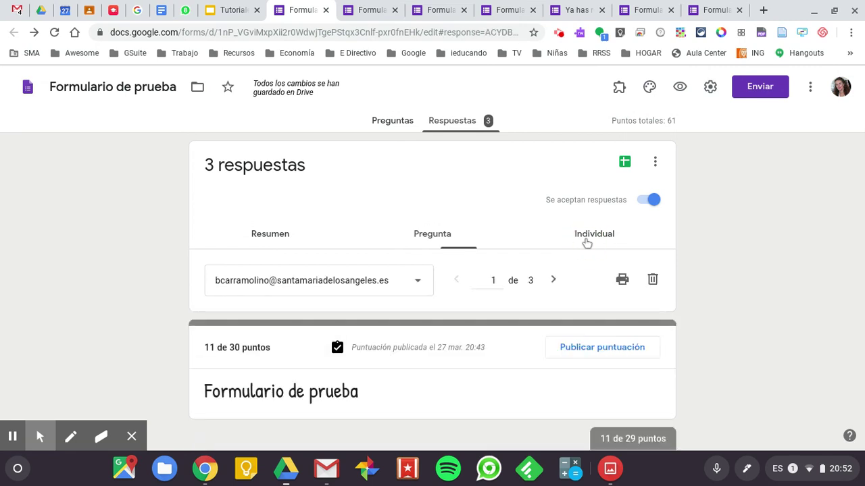
scroll(447, 325, "down", 3)
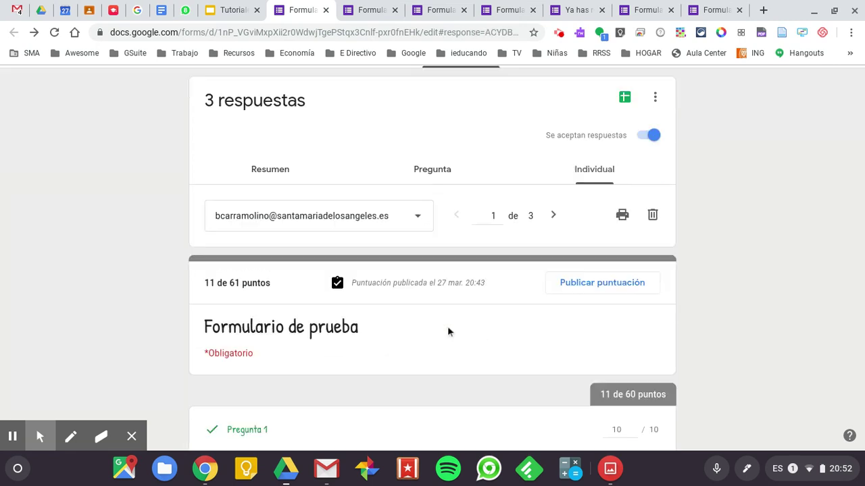
scroll(447, 332, "up", 1)
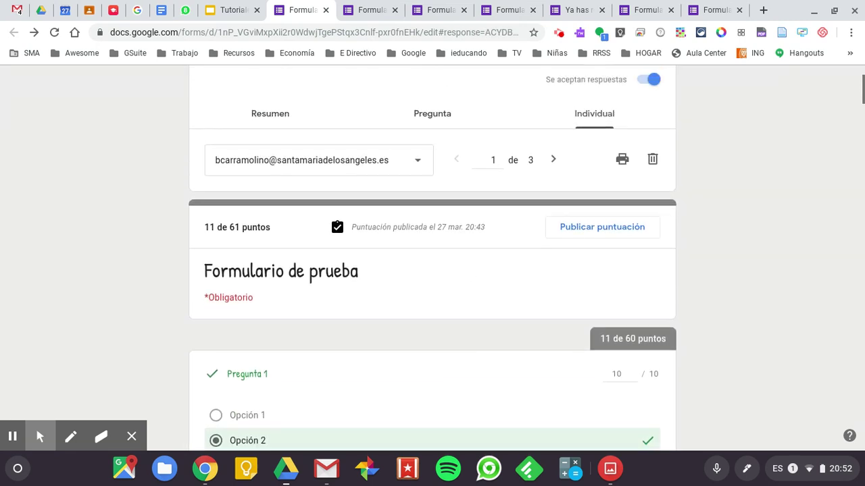
left_click(553, 160)
scroll(402, 380, "down", 15)
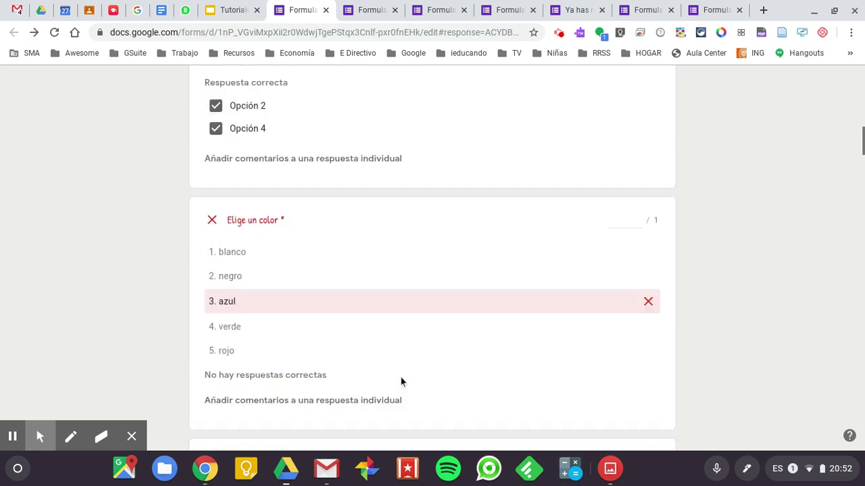
scroll(401, 382, "down", 10)
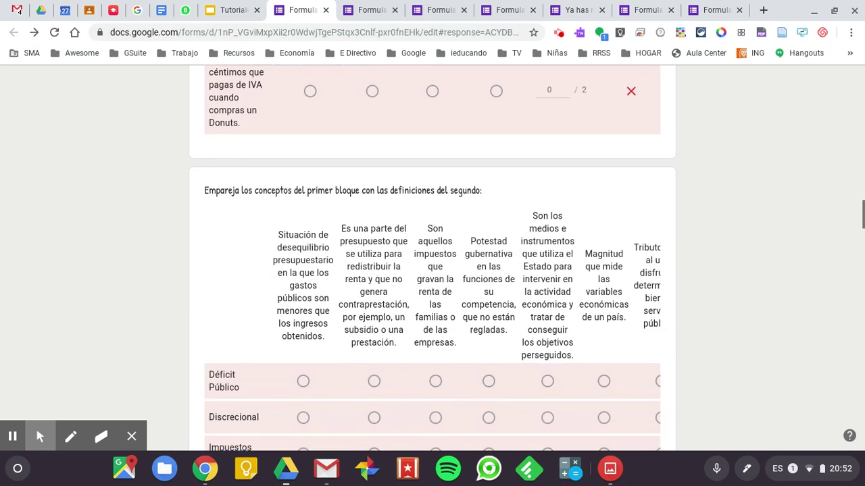
Examine the row-by-row grading of the imported grid questions in the third individual response
scroll(400, 382, "up", 7)
scroll(401, 382, "up", 7)
scroll(401, 382, "down", 3)
scroll(401, 382, "down", 7)
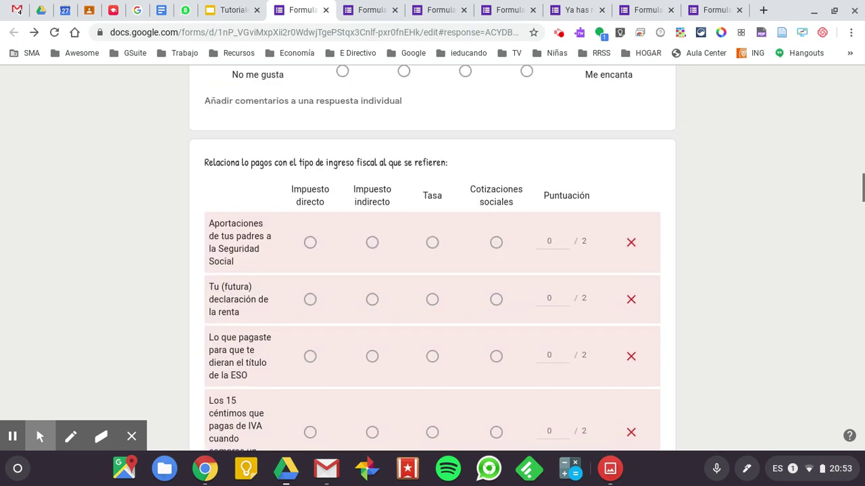
scroll(400, 382, "down", 1)
scroll(400, 381, "up", 1)
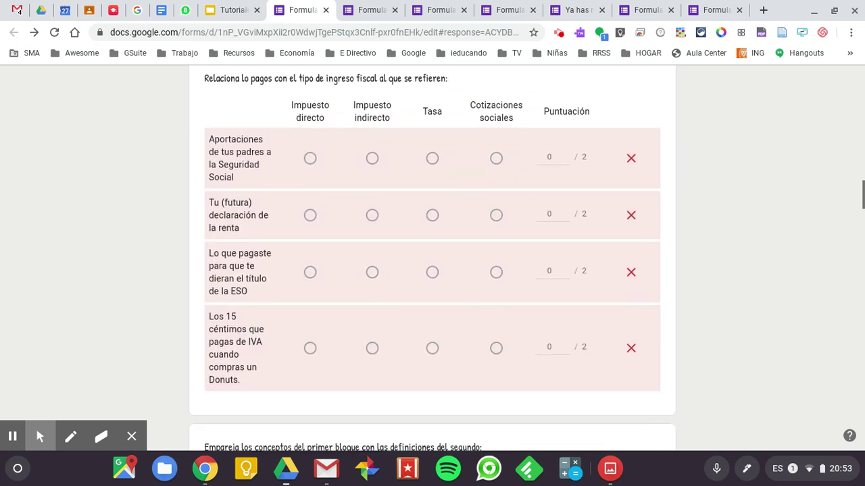
scroll(401, 382, "down", 3)
scroll(400, 381, "down", 11)
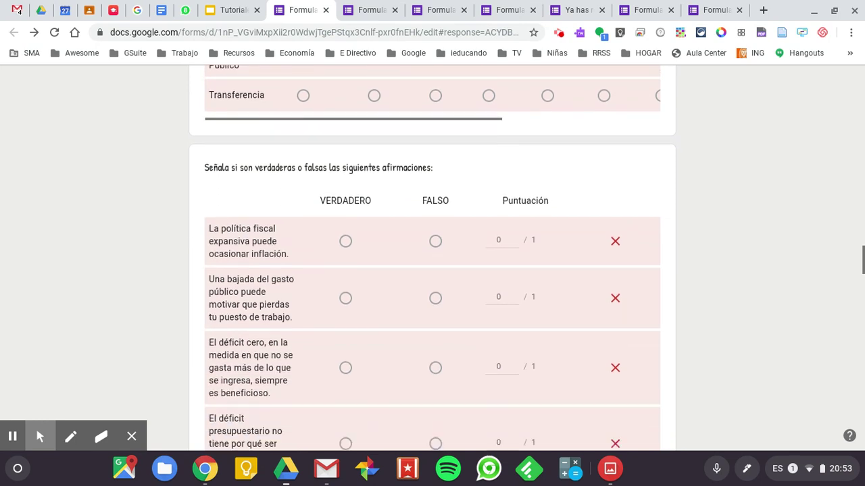
Examine the grading of the "marca una opción por cada fila" and "Marca las opciones que consideres" grids in the third response
scroll(432, 271, "down", 10)
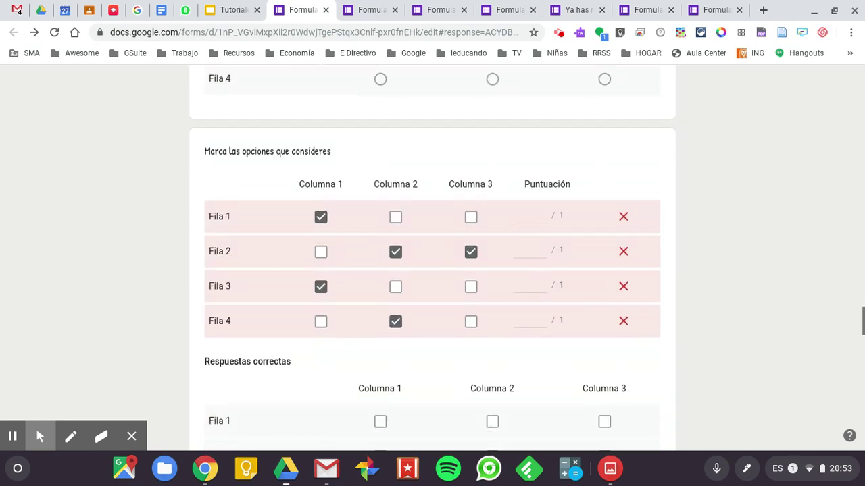
scroll(554, 248, "up", 1)
scroll(554, 248, "down", 1)
scroll(554, 248, "up", 1)
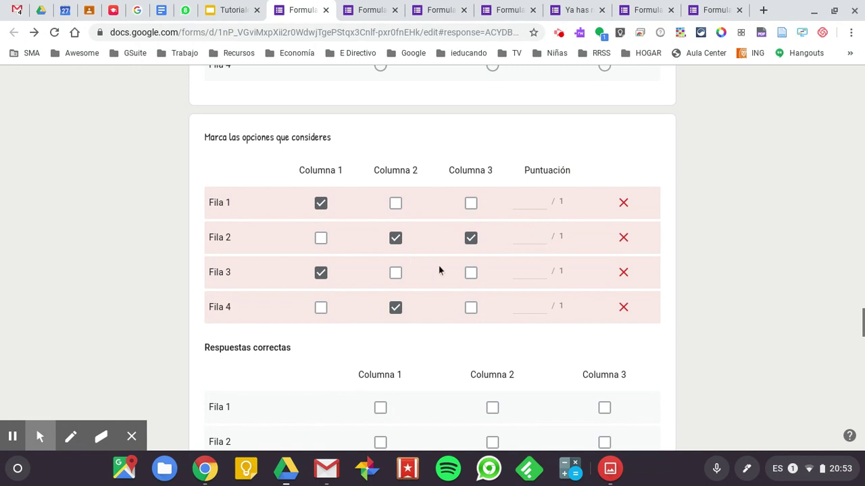
scroll(474, 277, "down", 2)
scroll(475, 276, "up", 10)
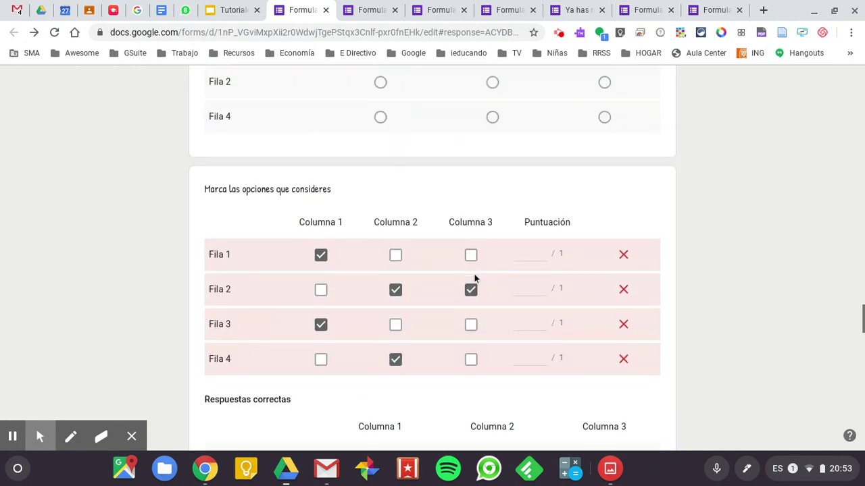
scroll(433, 271, "up", 1)
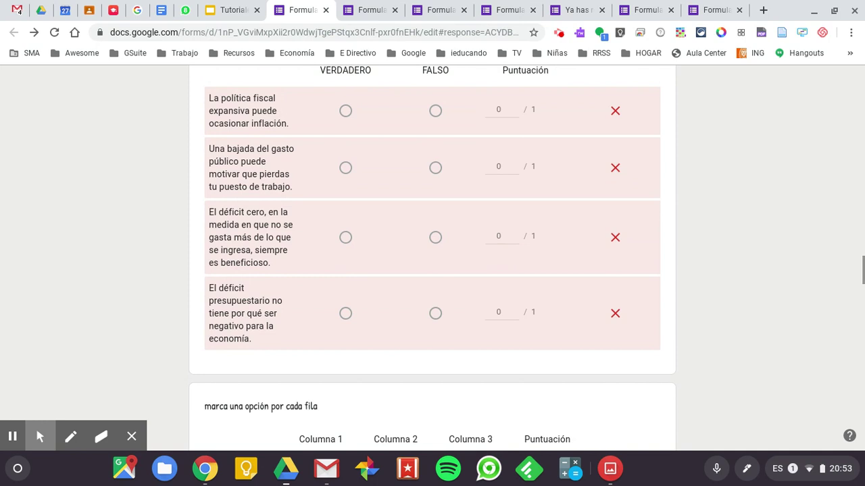
scroll(432, 257, "down", 2)
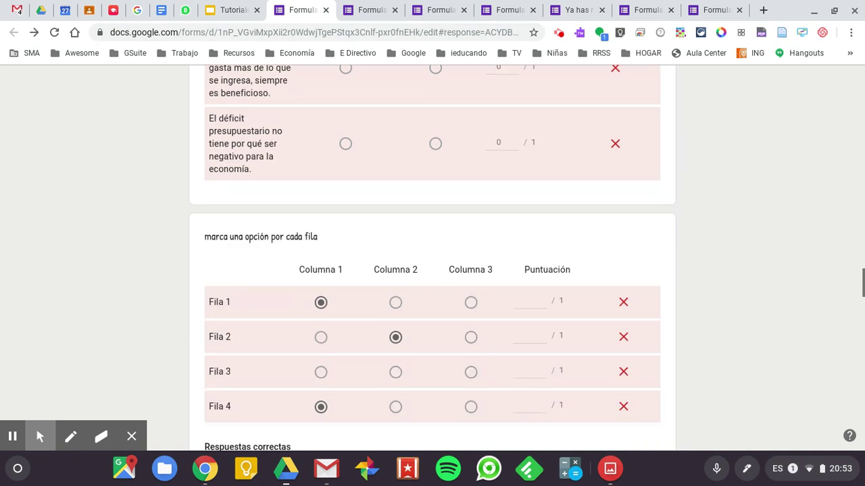
scroll(432, 271, "down", 6)
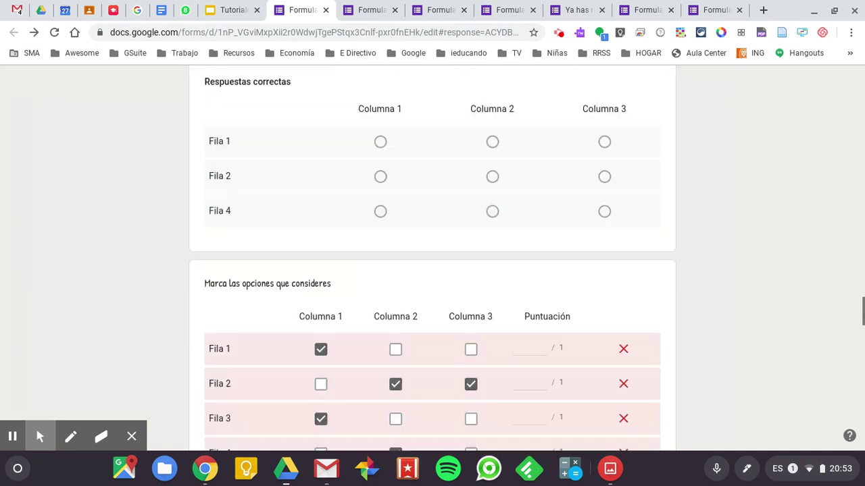
scroll(432, 270, "up", 3)
scroll(432, 270, "down", 10)
scroll(433, 271, "up", 2)
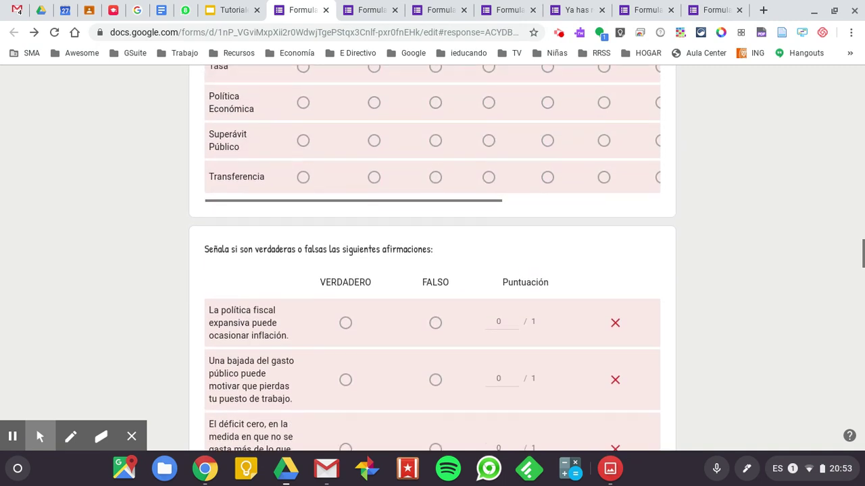
scroll(433, 270, "down", 15)
scroll(577, 196, "up", 20)
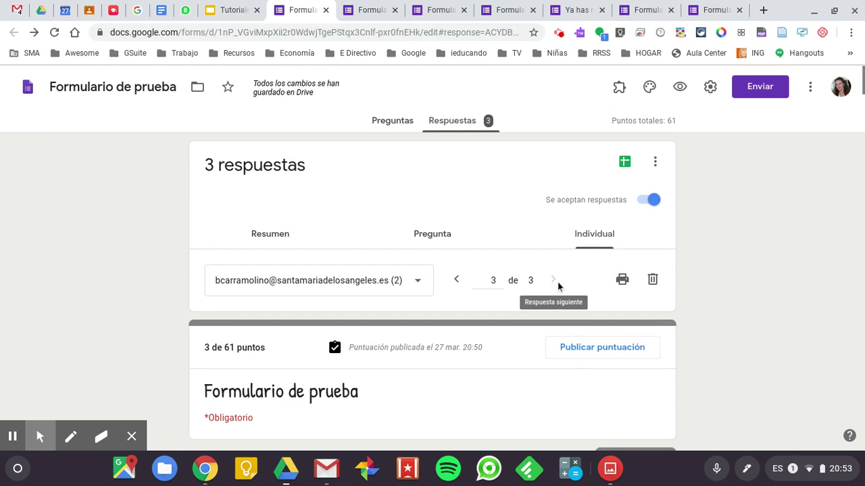
Go back to the second individual response and look through its graded answers
left_click(458, 280)
scroll(458, 283, "down", 20)
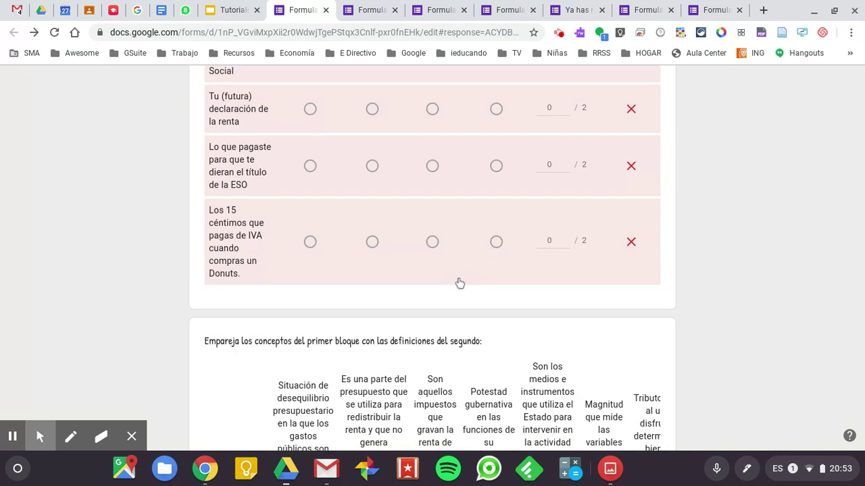
scroll(432, 256, "down", 10)
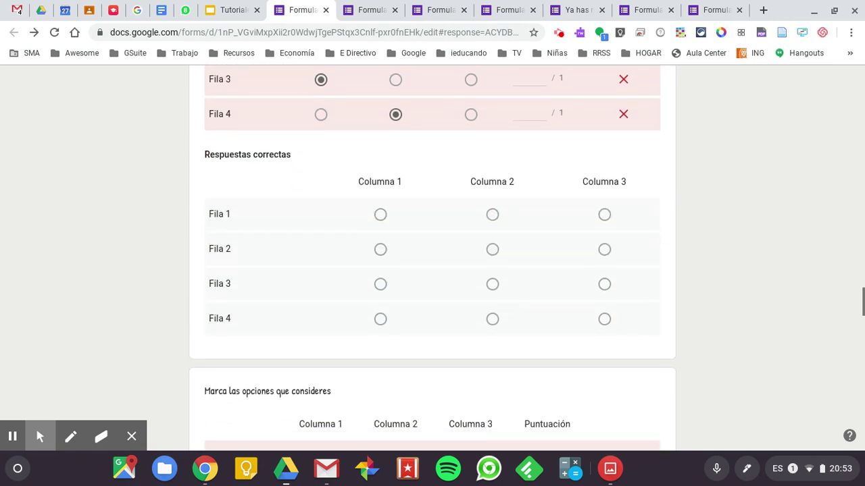
scroll(432, 257, "down", 4)
scroll(433, 257, "up", 20)
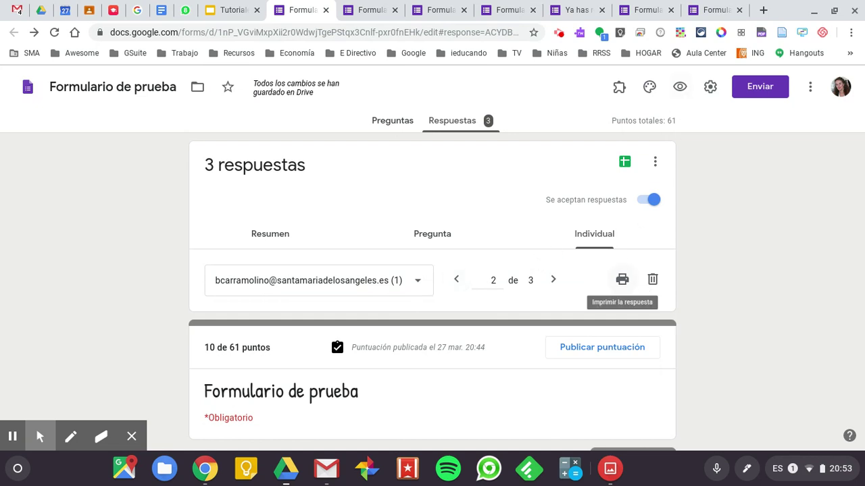
Set the score of Pregunta 2 in the second response to 3 out of 6 points and save the change
scroll(509, 349, "down", 9)
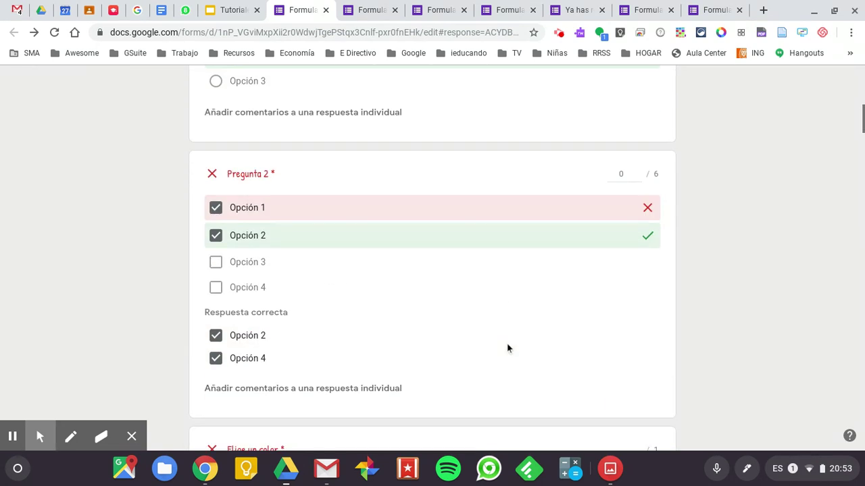
scroll(508, 349, "up", 1)
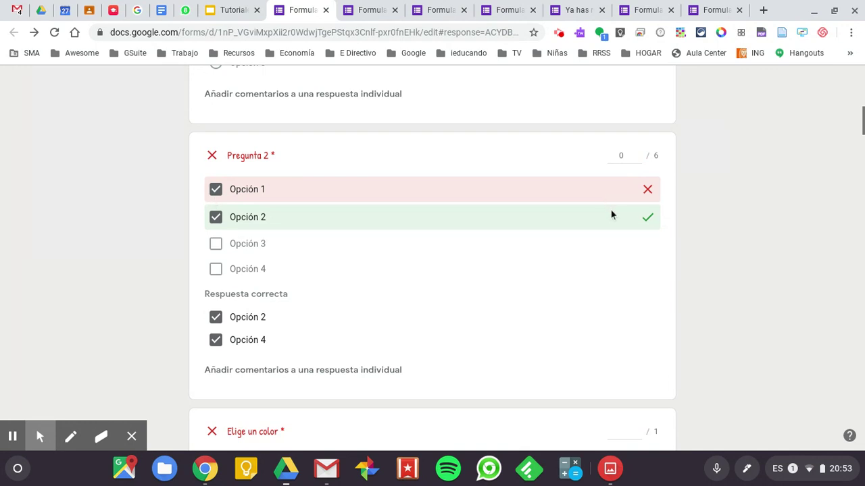
left_click(638, 154)
left_click(638, 154)
left_click(638, 154)
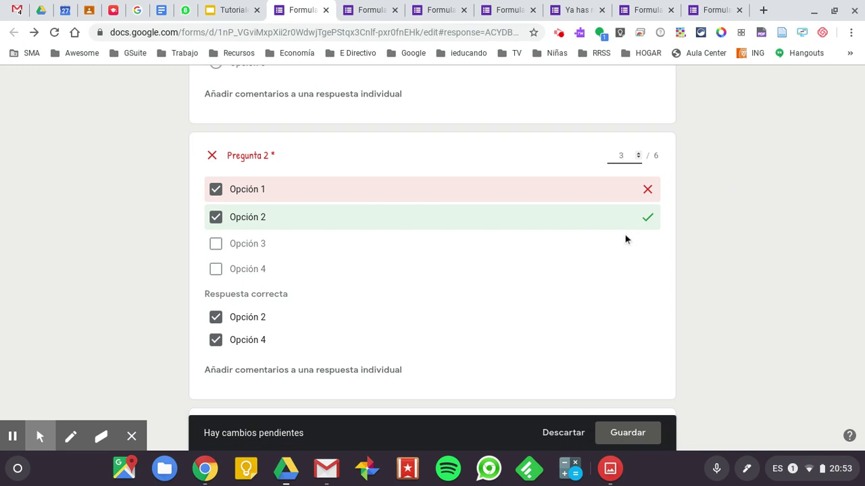
left_click(628, 433)
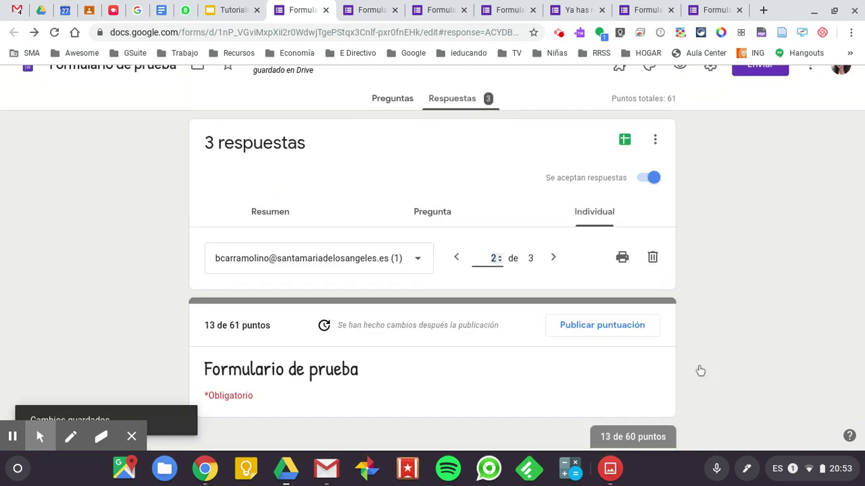
Check the second response's total score, view the linked response spreadsheet and return to the form's responses
scroll(683, 385, "down", 3)
scroll(700, 370, "up", 4)
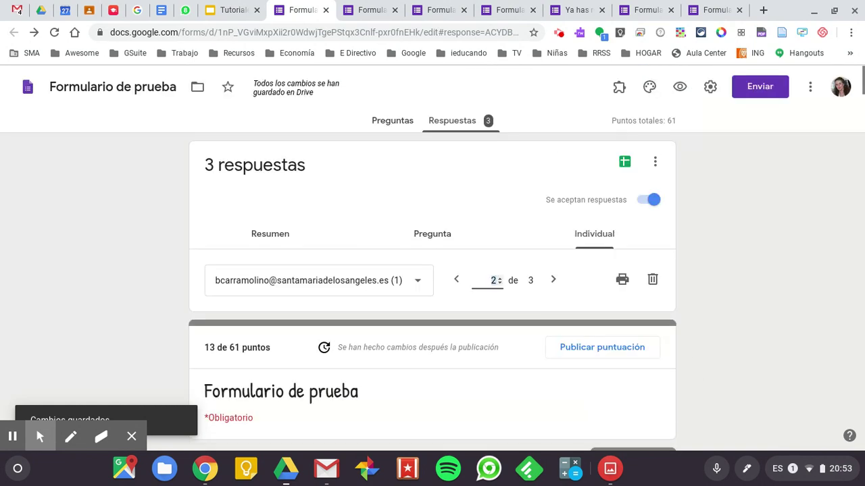
left_click(624, 163)
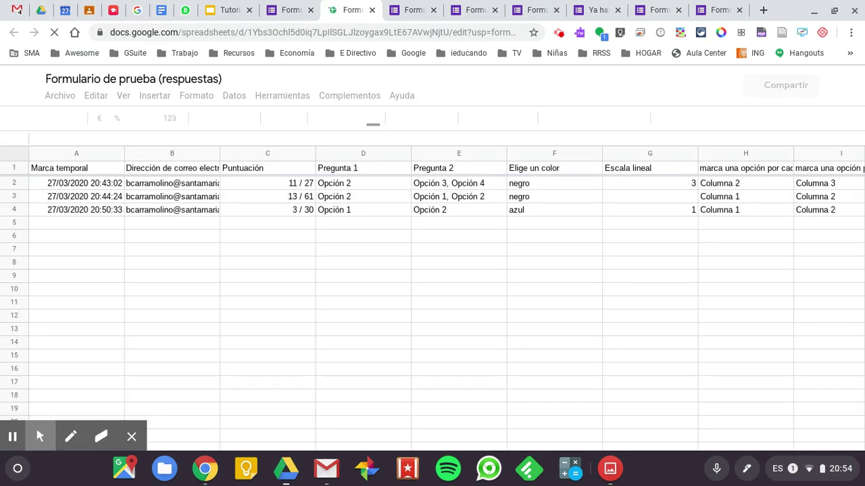
left_click(287, 10)
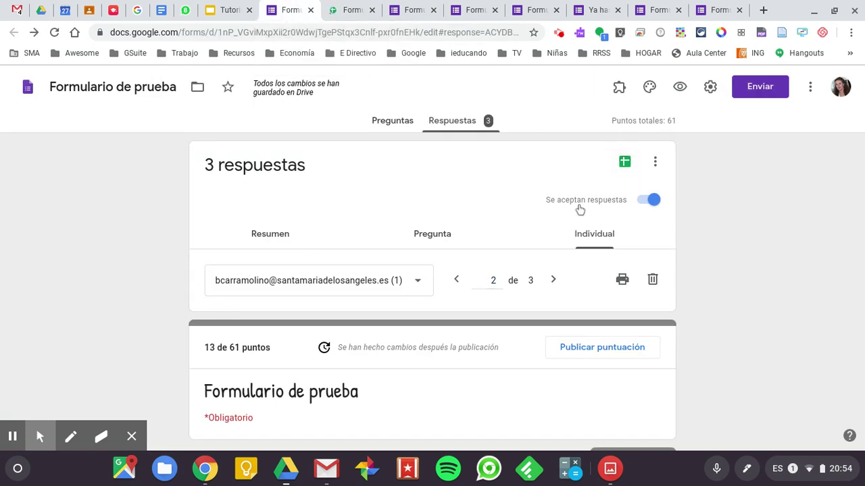
Delete all responses collected by the form and confirm the deletion
left_click(655, 167)
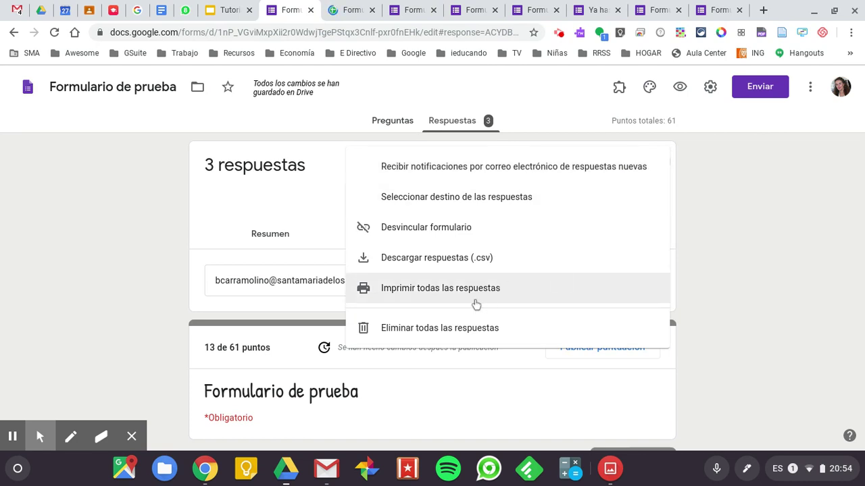
left_click(450, 331)
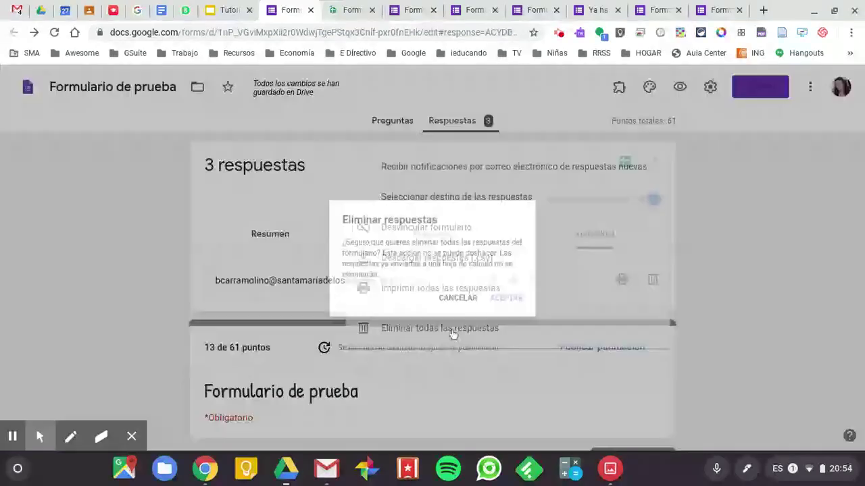
left_click(520, 306)
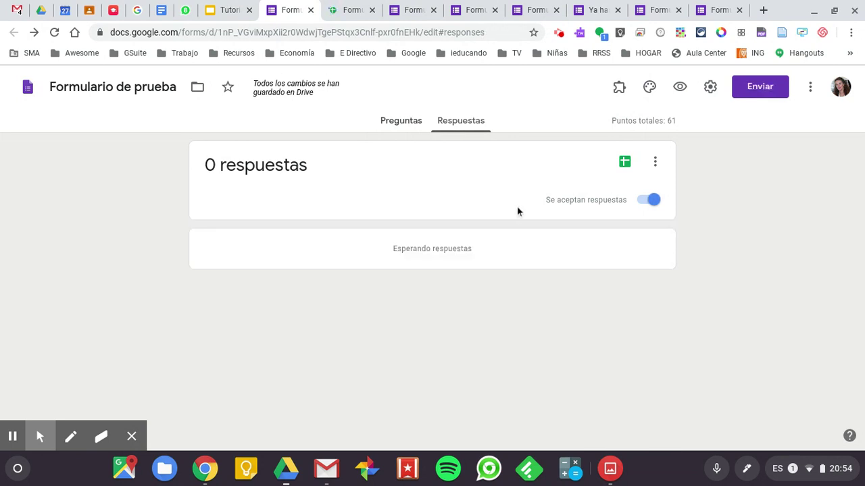
Return to the form's questions and copy the shortened link for sending the form, closing the send options
left_click(413, 125)
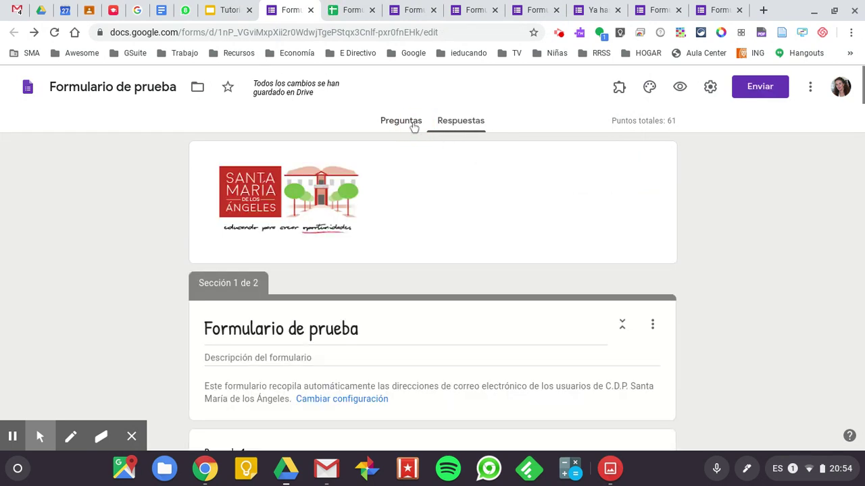
left_click(765, 91)
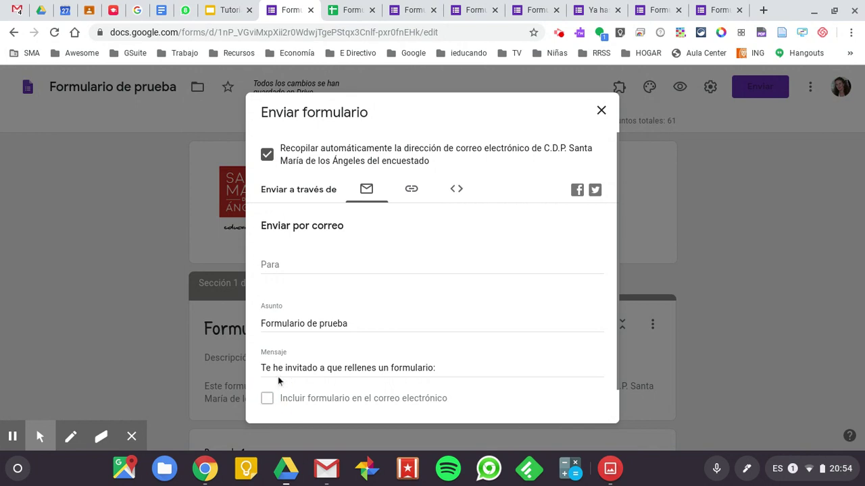
left_click(411, 192)
left_click(268, 282)
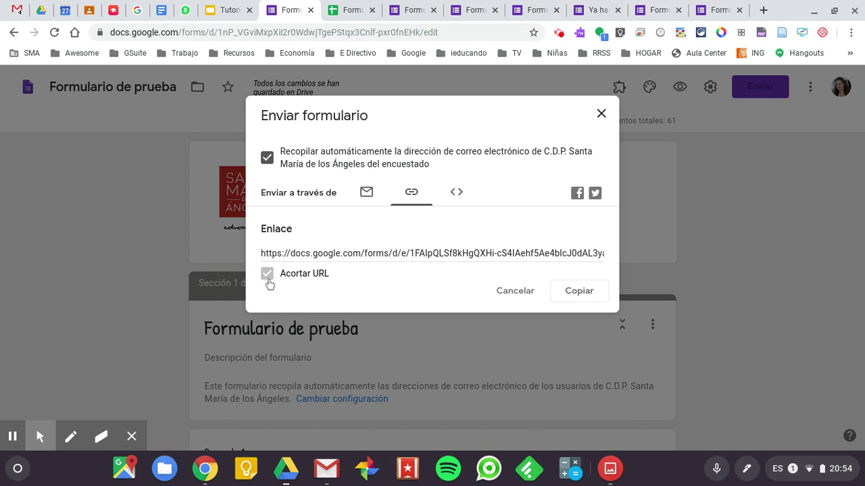
left_click(579, 292)
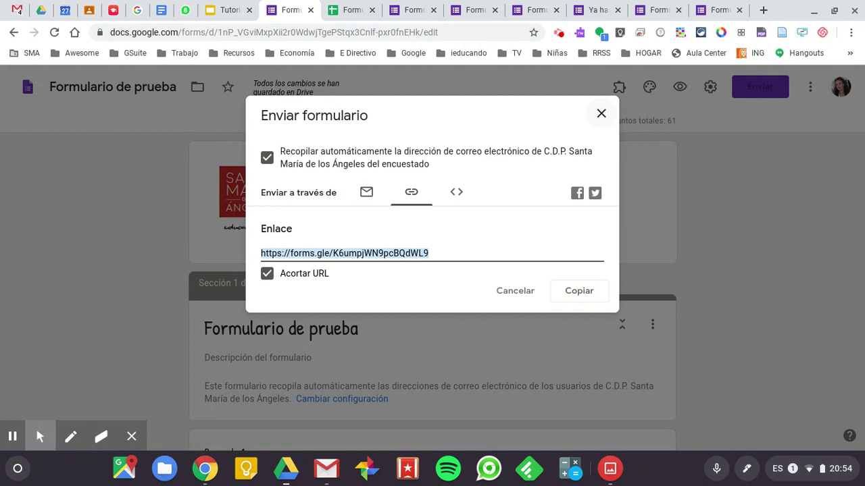
left_click(601, 113)
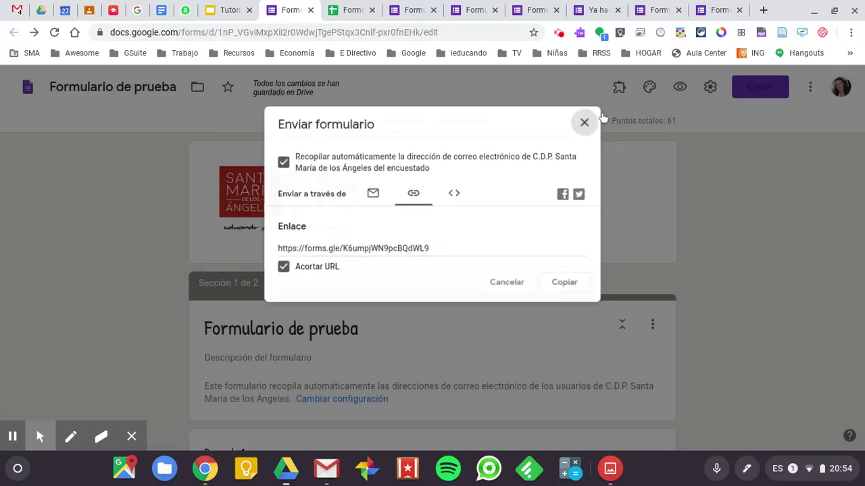